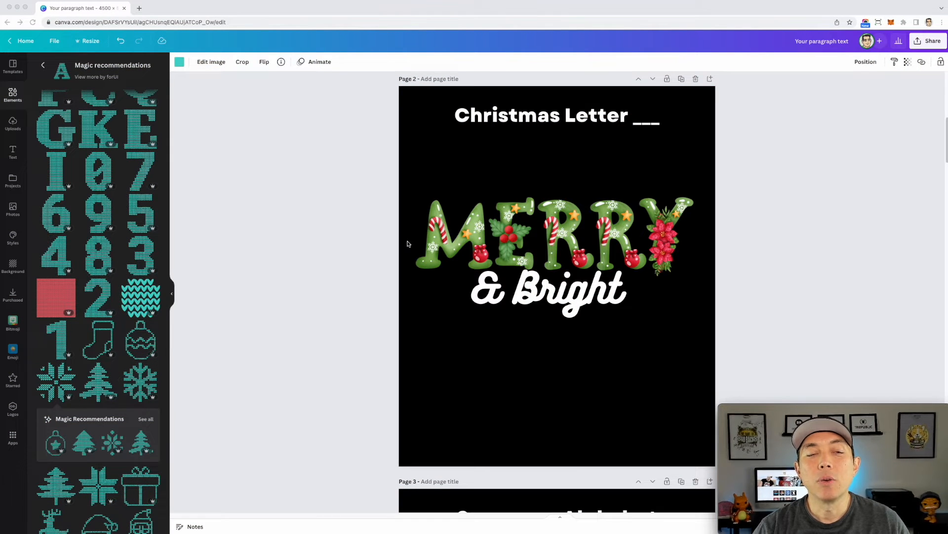
Leave the knitted-letter recommendations and search the graphics for "Christmas Letter A"
scroll(104, 162, "up", 1)
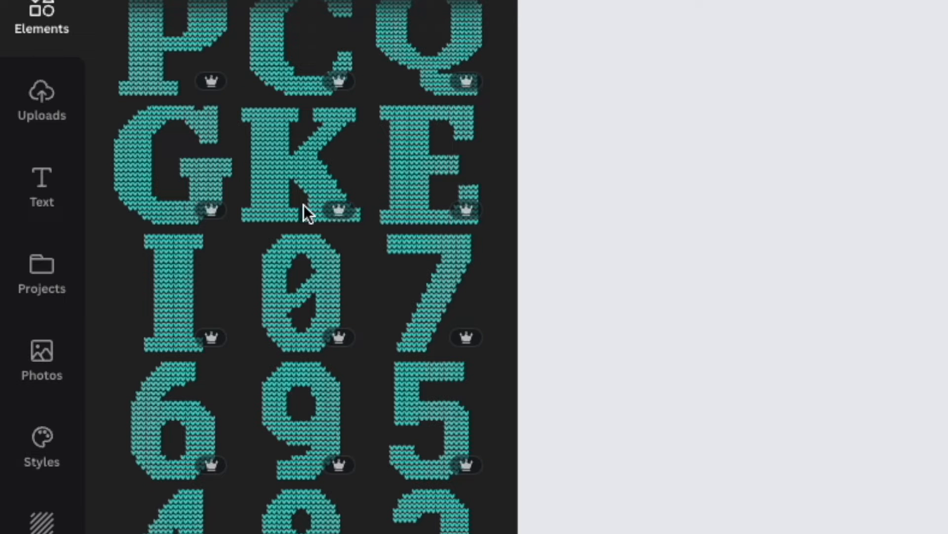
scroll(321, 198, "up", 2)
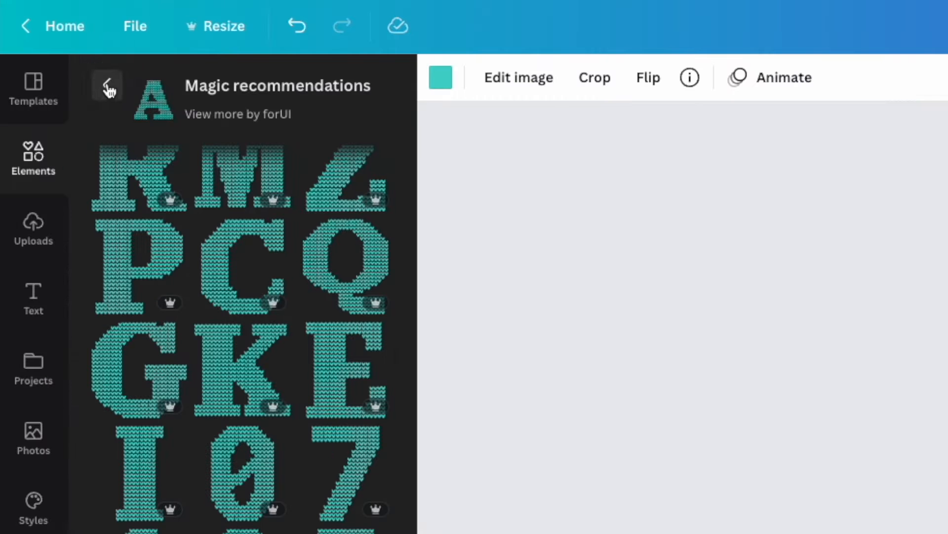
left_click(109, 90)
triple_click(213, 89)
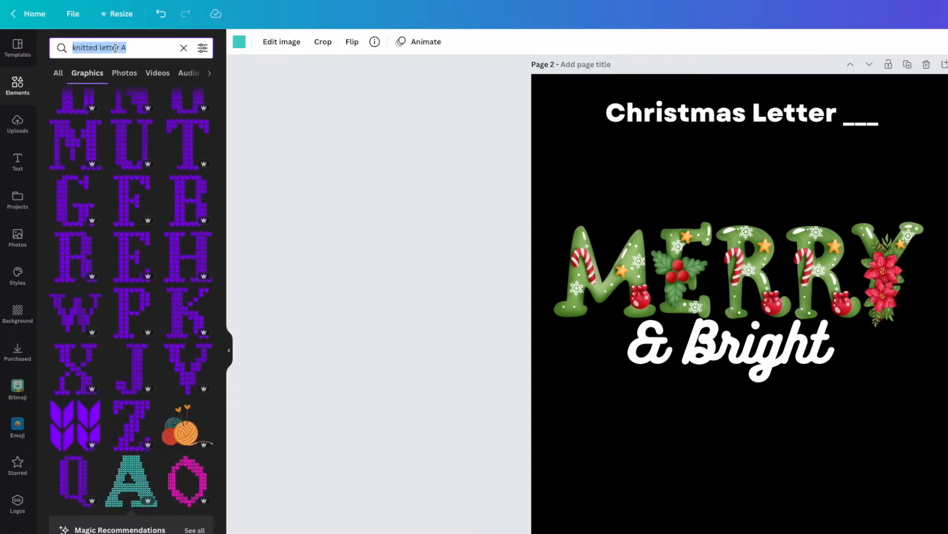
type("Ch")
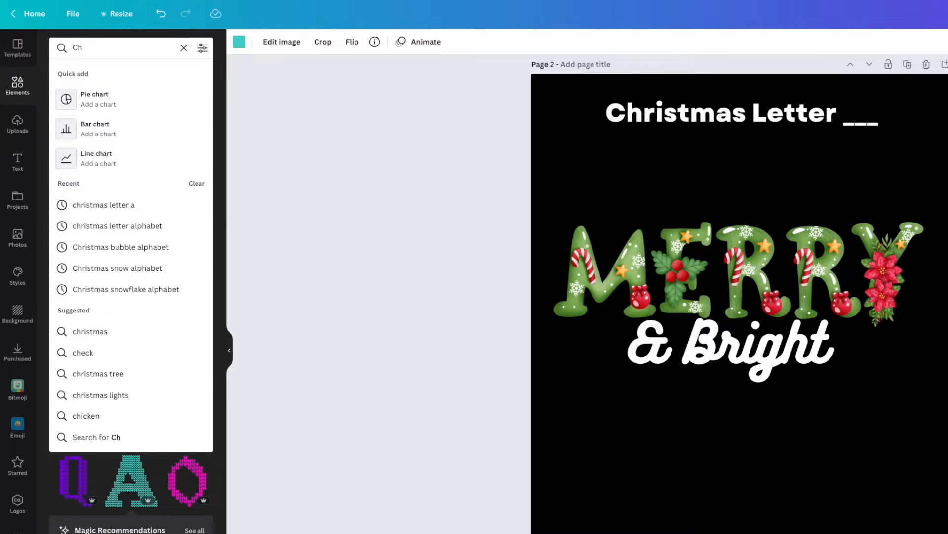
type("ristmas Letter A")
key("Return")
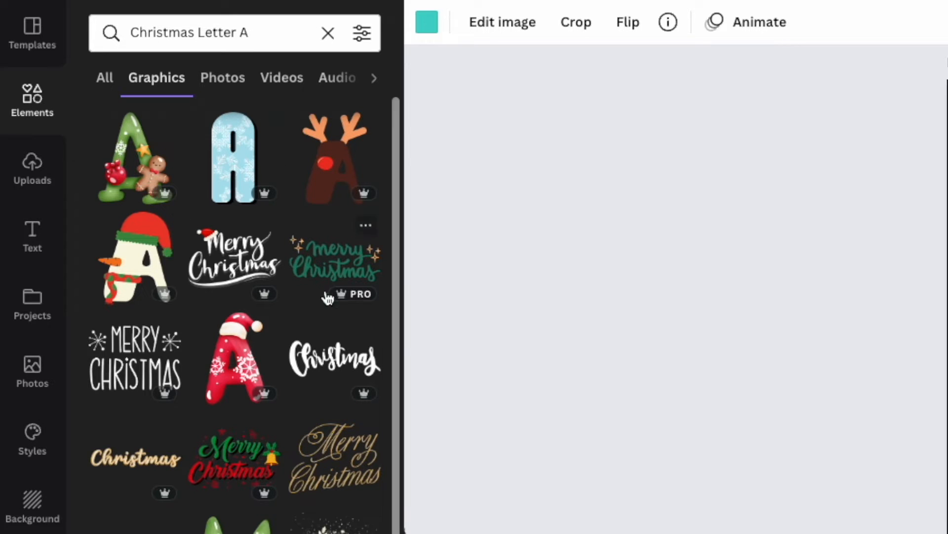
Add the green letter A with the gingerbread man to page 2 and show all its Magic Recommendations
scroll(239, 451, "down", 5)
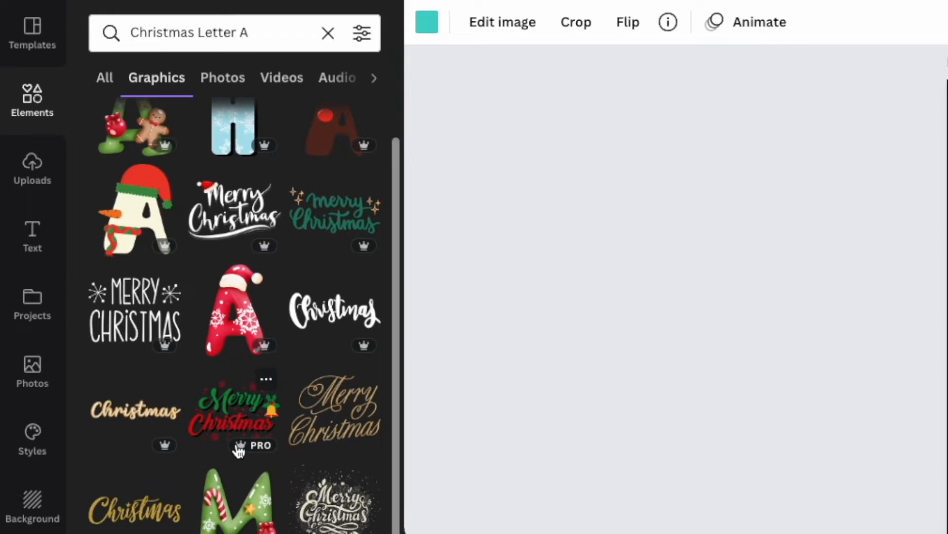
scroll(239, 494, "down", 2)
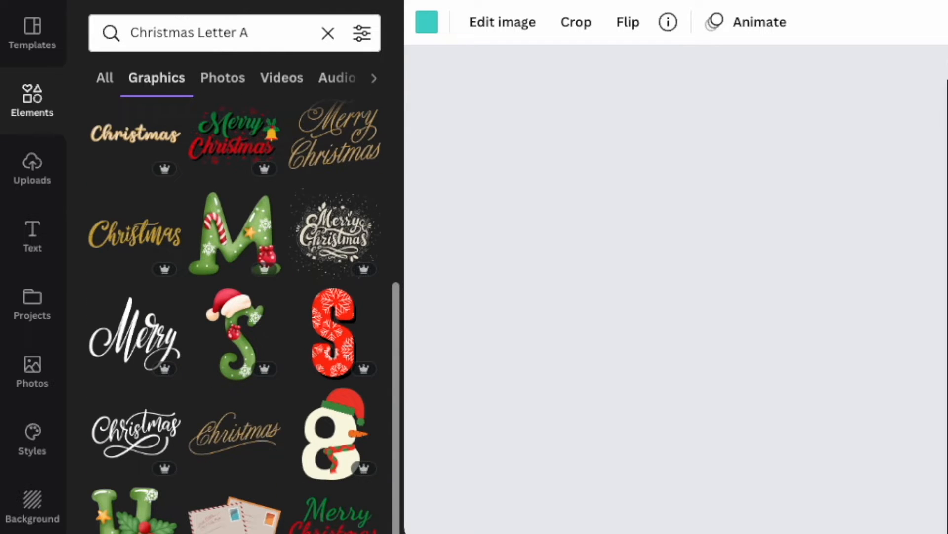
scroll(234, 316, "down", 5)
scroll(235, 316, "up", 11)
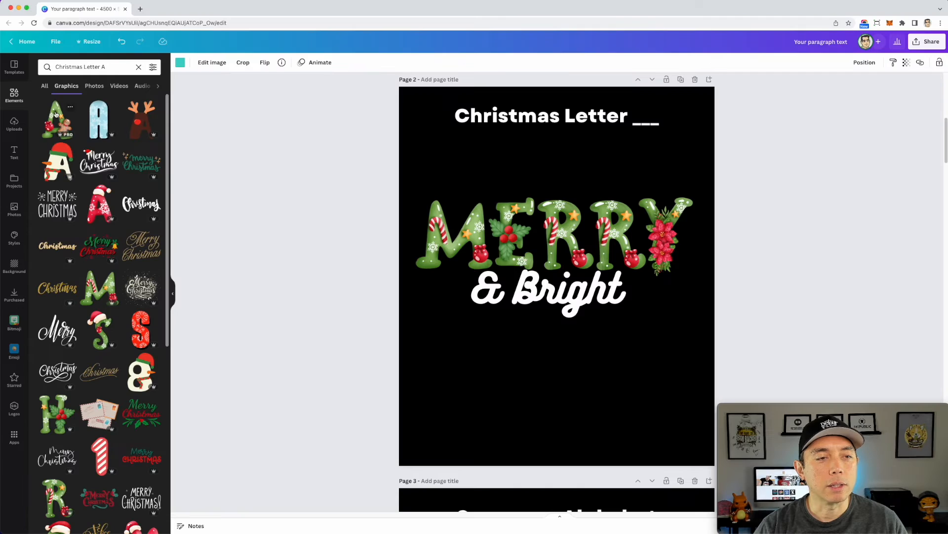
left_click(131, 147)
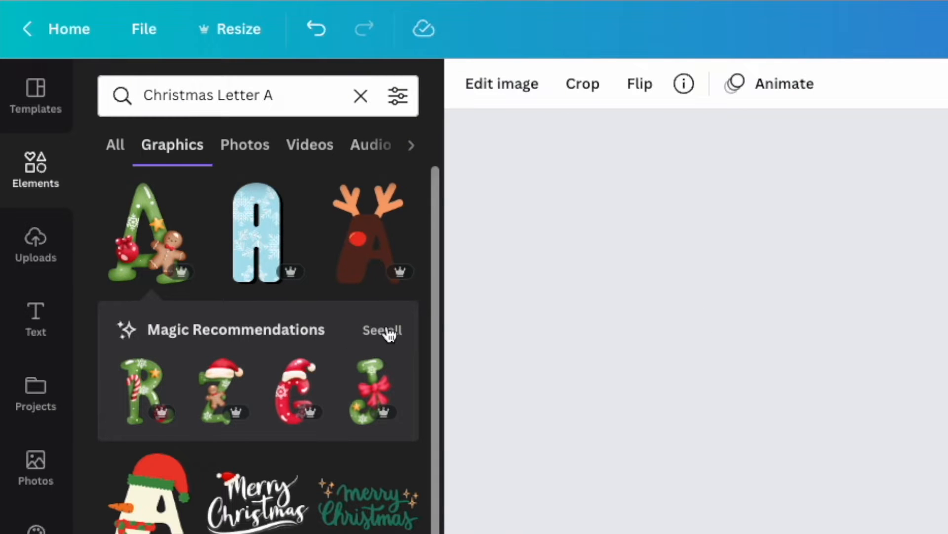
left_click(148, 157)
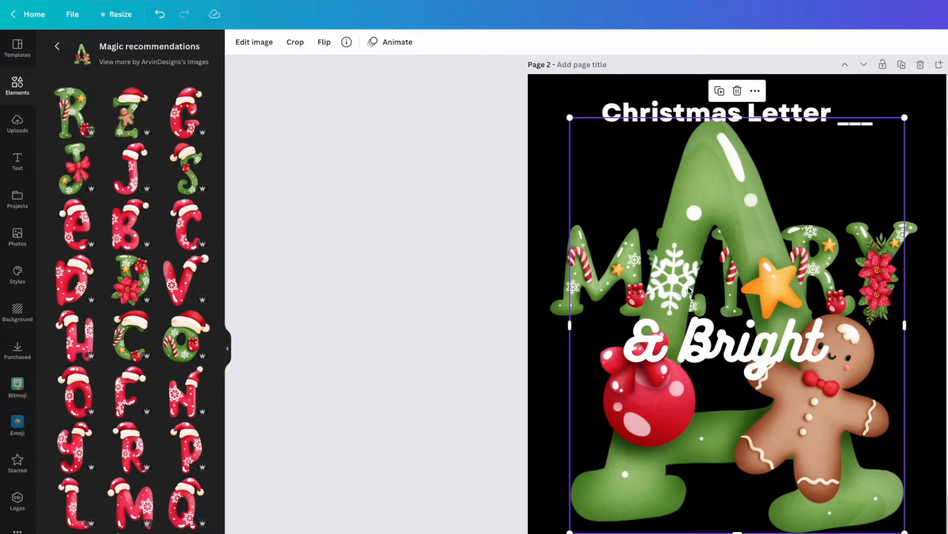
Try the green letter A at about half size over the MERRY lettering on page 2, and delete it
left_click_drag(722, 213, 717, 232)
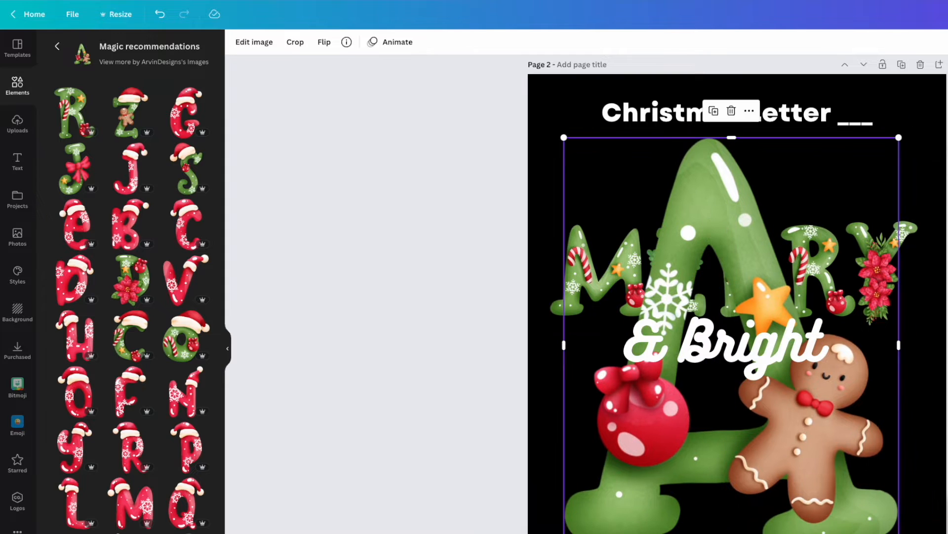
left_click_drag(898, 533, 729, 341)
scroll(162, 321, "down", 2)
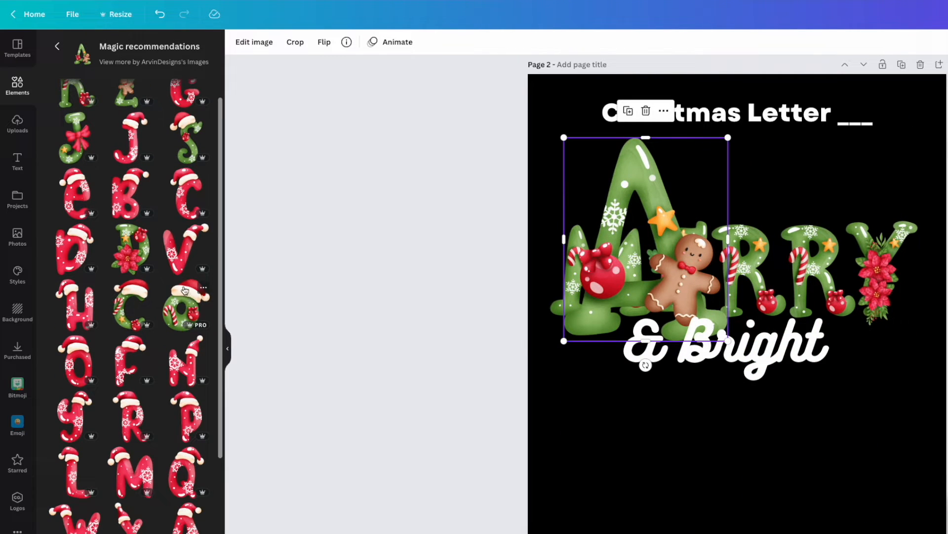
scroll(184, 290, "down", 3)
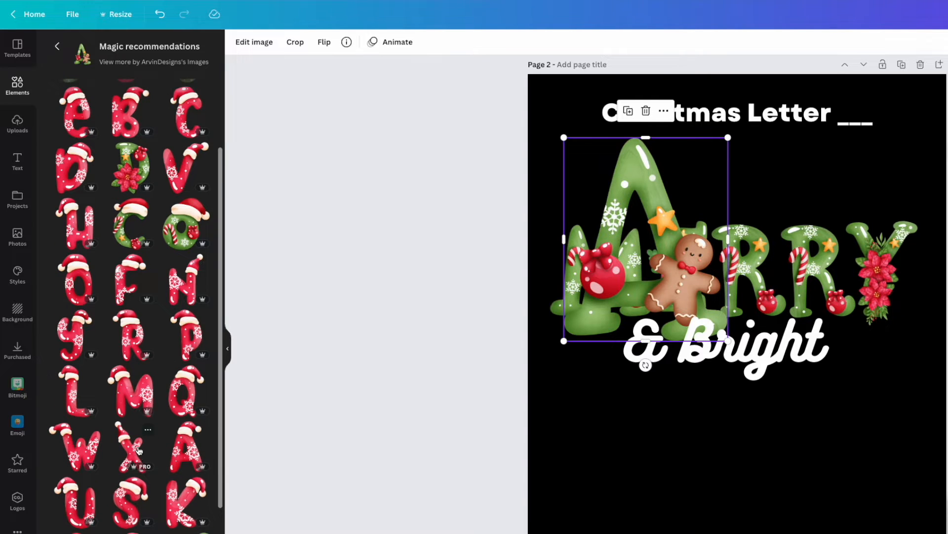
scroll(83, 473, "down", 2)
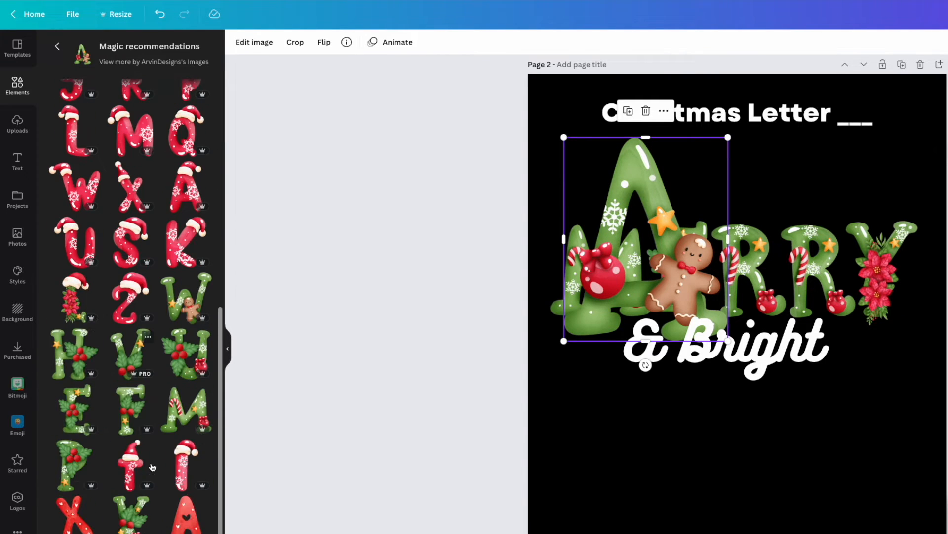
scroll(158, 427, "up", 5)
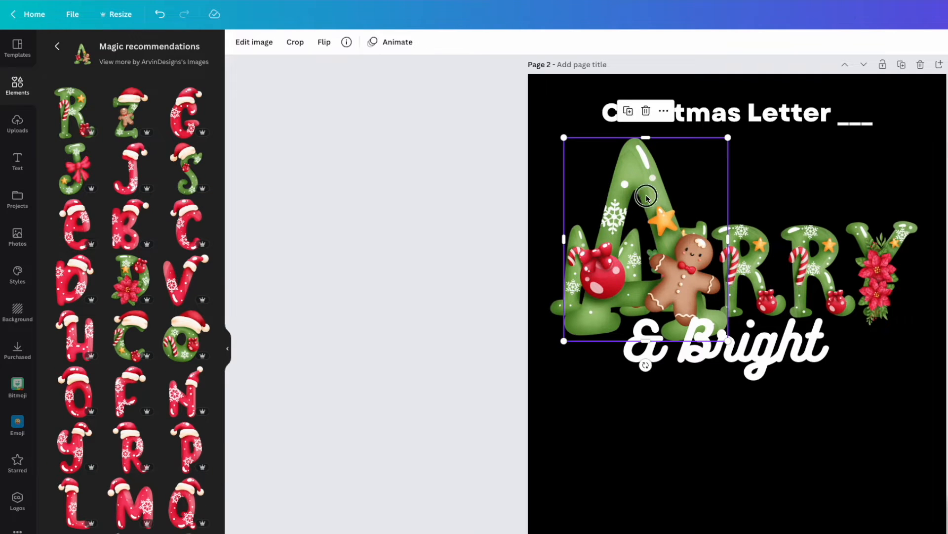
key("Delete")
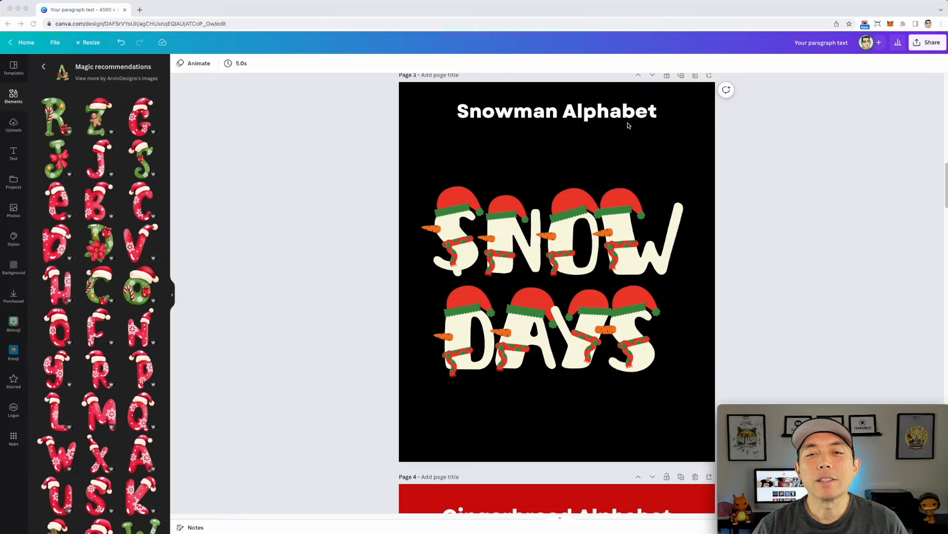
Search the elements for "snowman alphabet" and limit the results to graphics
left_click(43, 68)
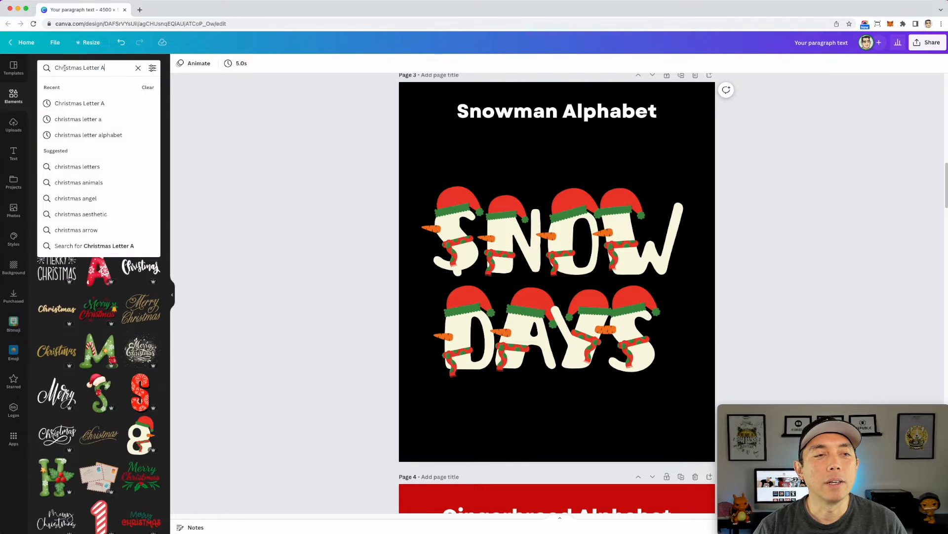
left_click(139, 71)
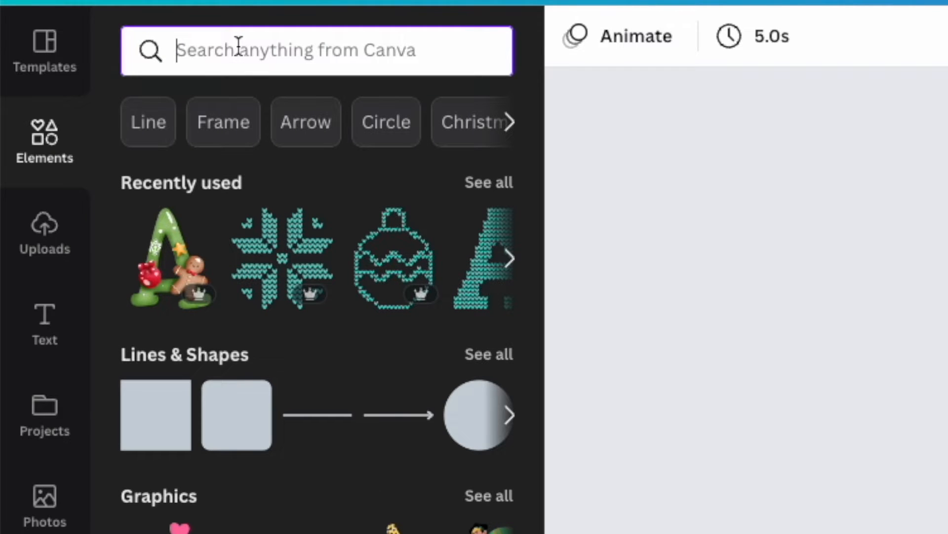
type("sho")
key("BackSpace")
key("BackSpace")
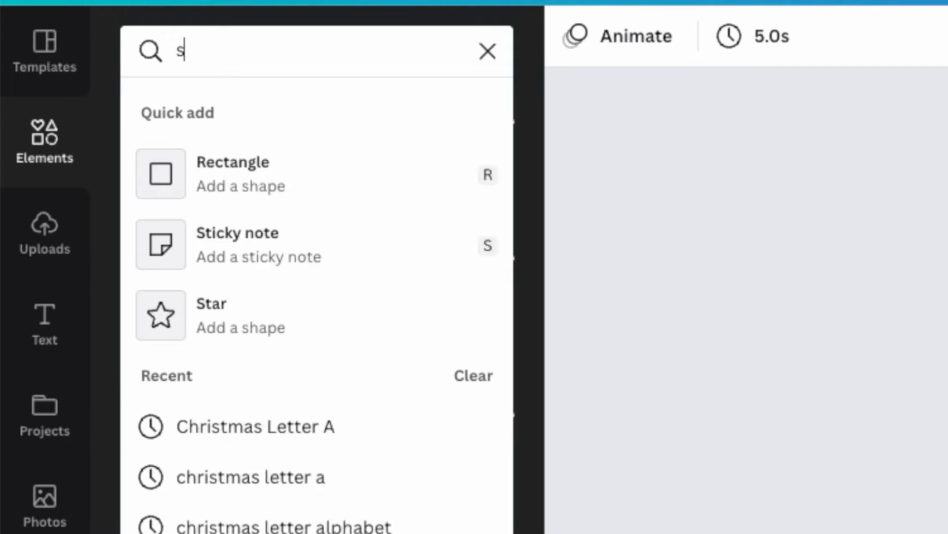
type("nowman")
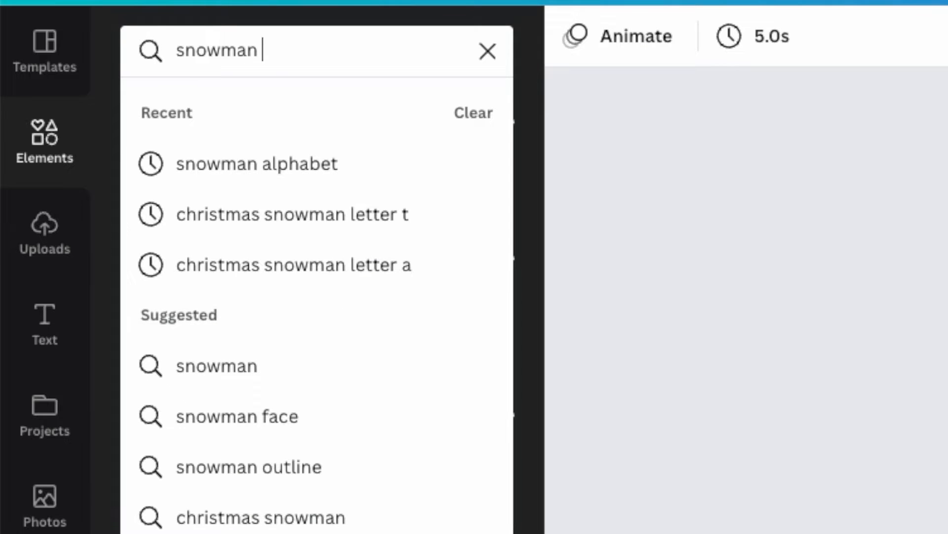
type(" alphabe")
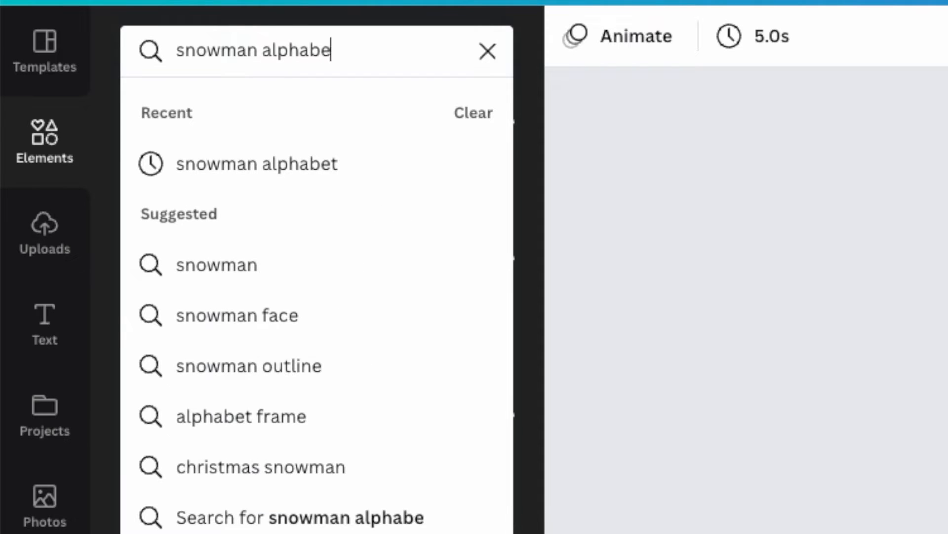
key("Return")
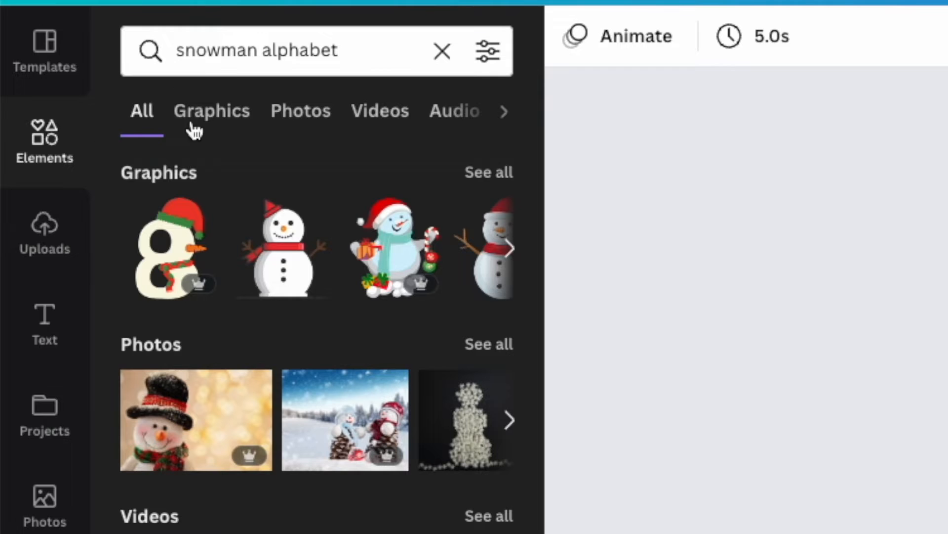
left_click(213, 119)
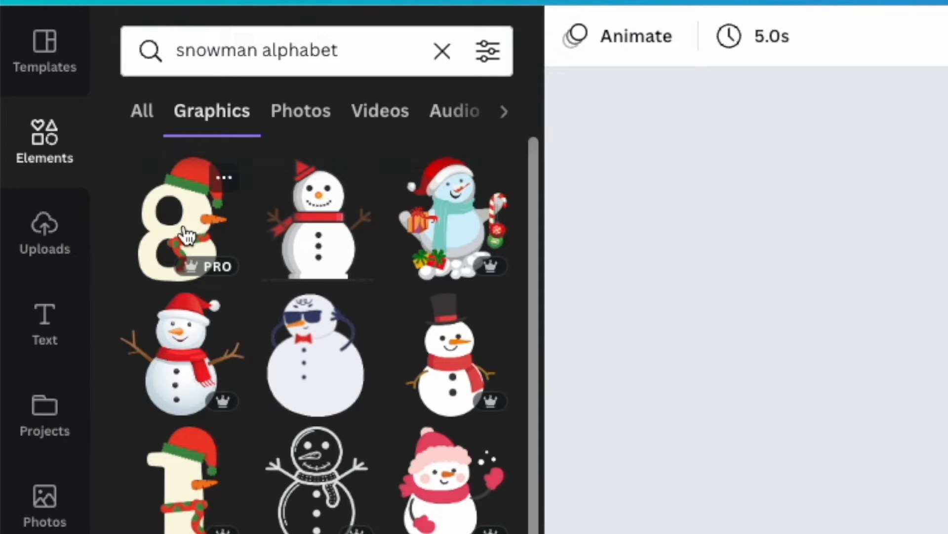
Show all Magic Recommendations for the snowman number 8 graphic, and delete the 8 added to page 3
left_click(188, 232)
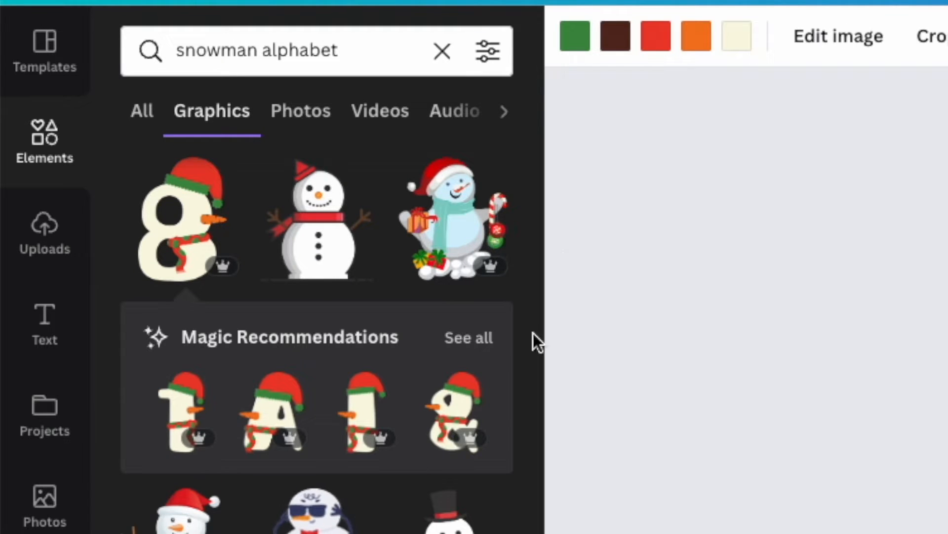
left_click(471, 339)
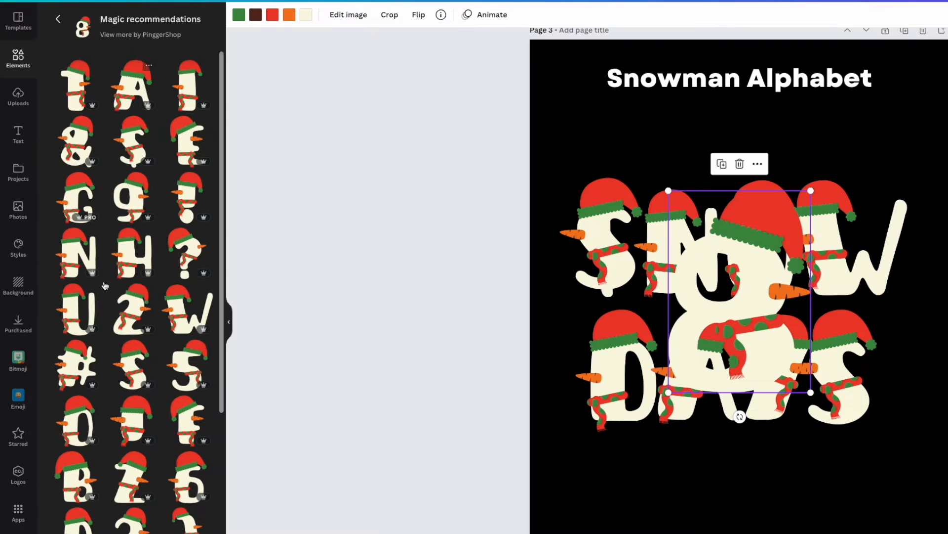
left_click_drag(756, 281, 784, 215)
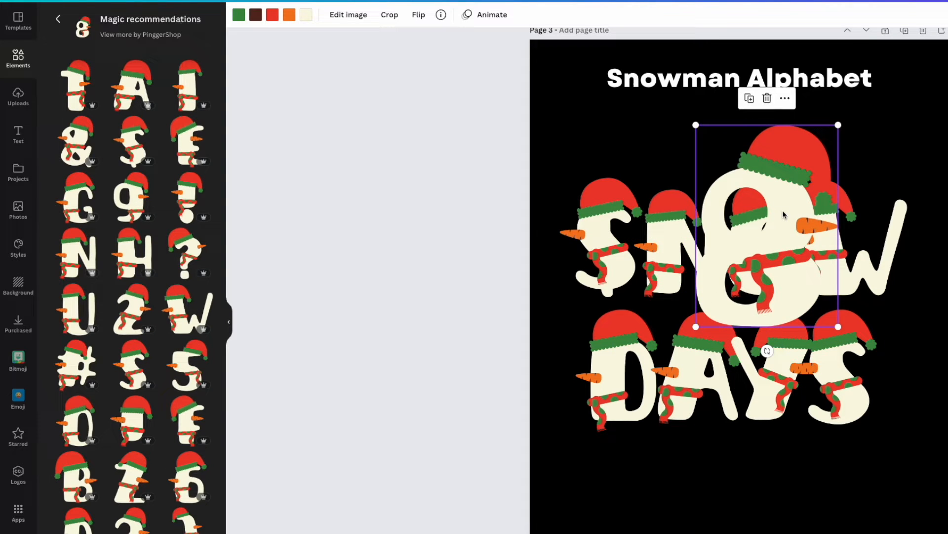
key("Delete")
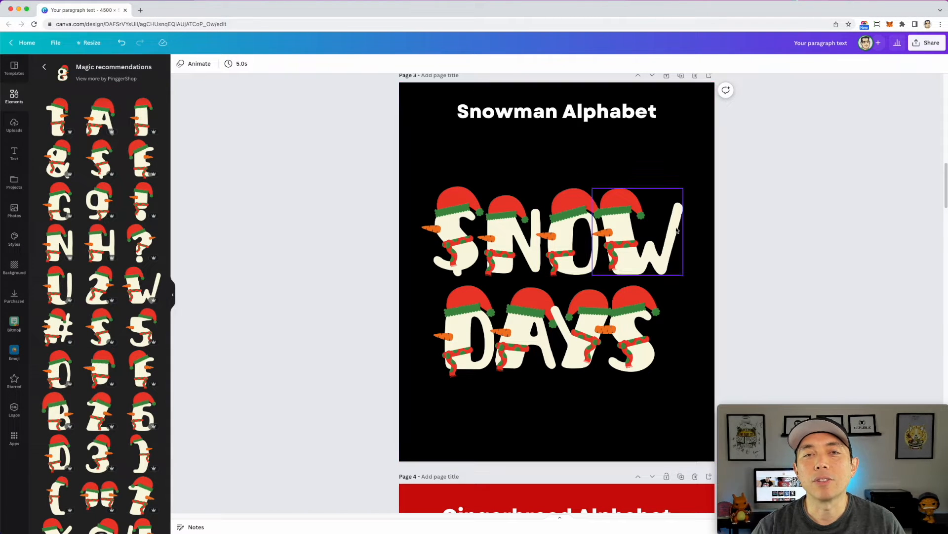
Nudge the snowman letters S, O and W of the word SNOW slightly upward on page 3
left_click_drag(463, 213, 463, 209)
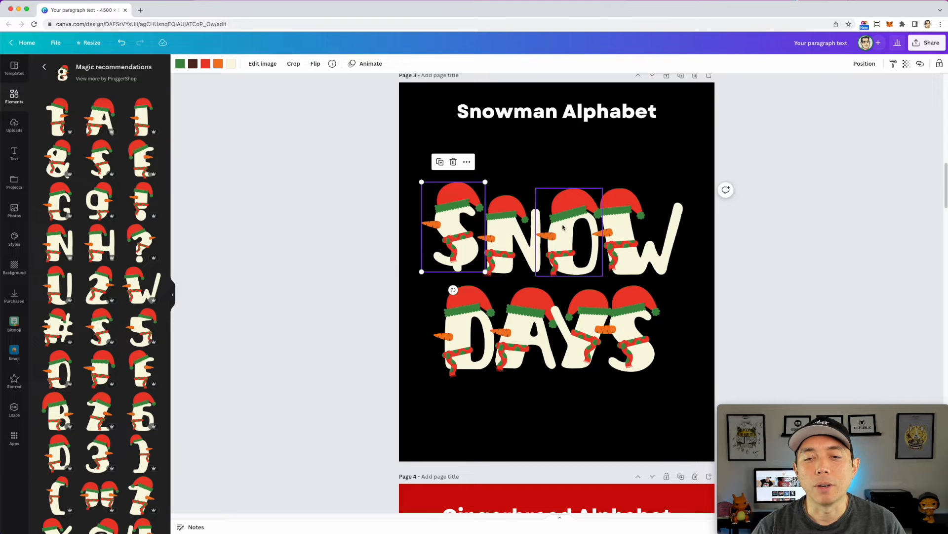
left_click_drag(563, 224, 562, 218)
left_click_drag(618, 228, 614, 231)
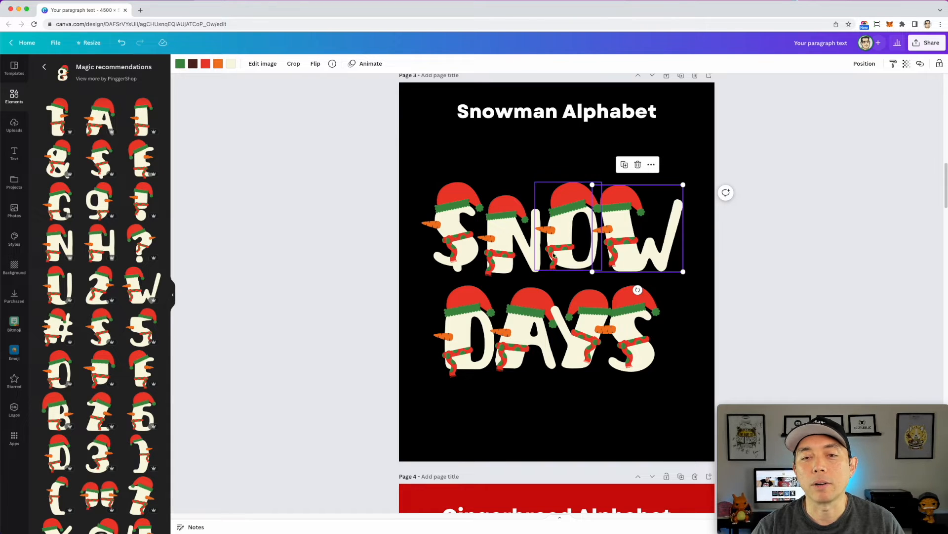
Try white and dark red as the body colour of the S in SNOW, restore cream, and return to the elements
left_click(451, 236)
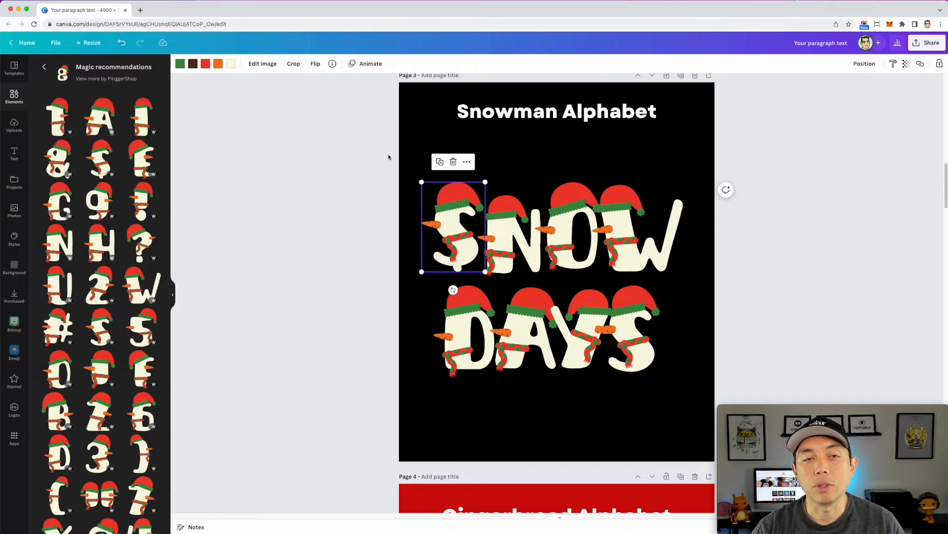
left_click(230, 64)
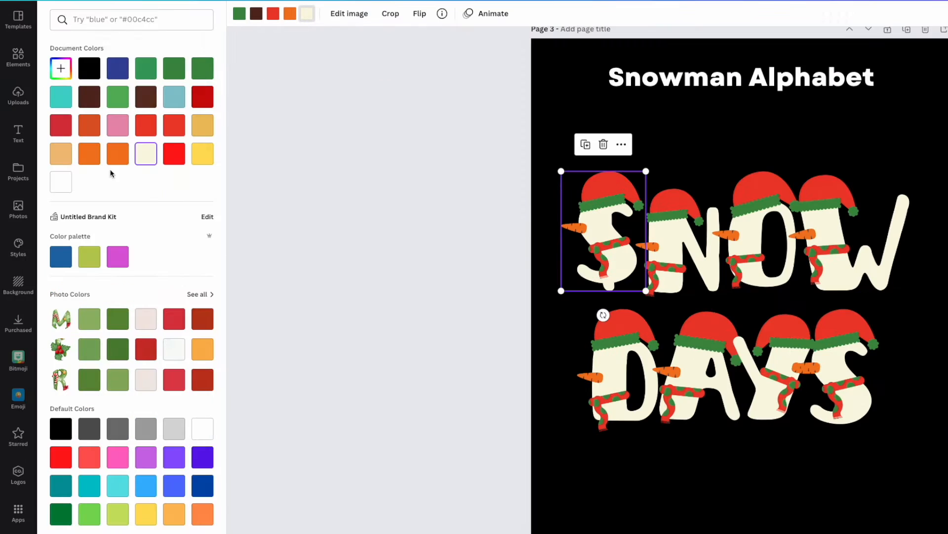
left_click(61, 184)
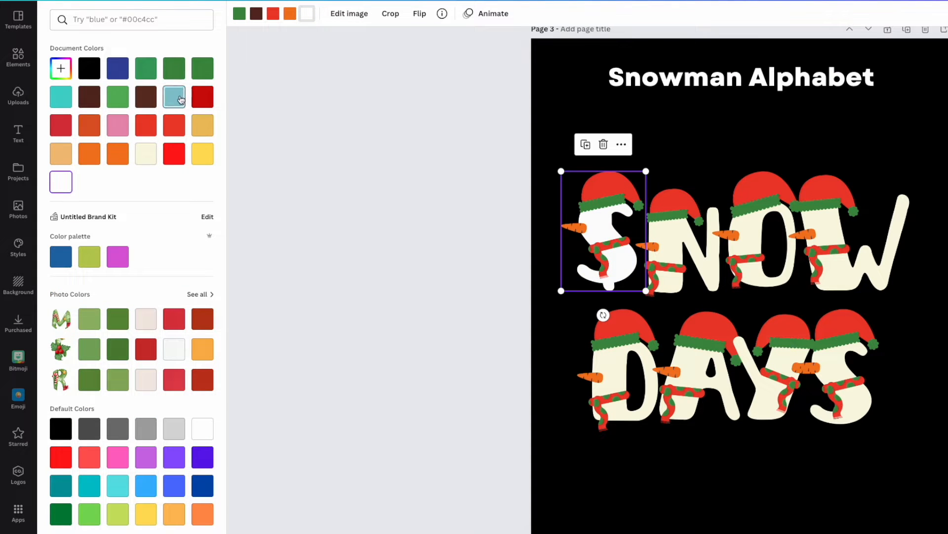
left_click(202, 96)
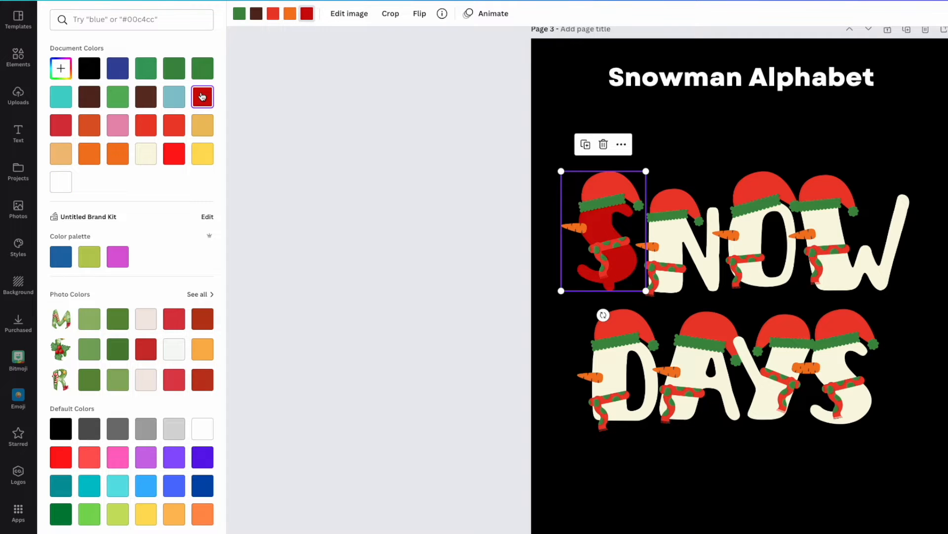
left_click(143, 158)
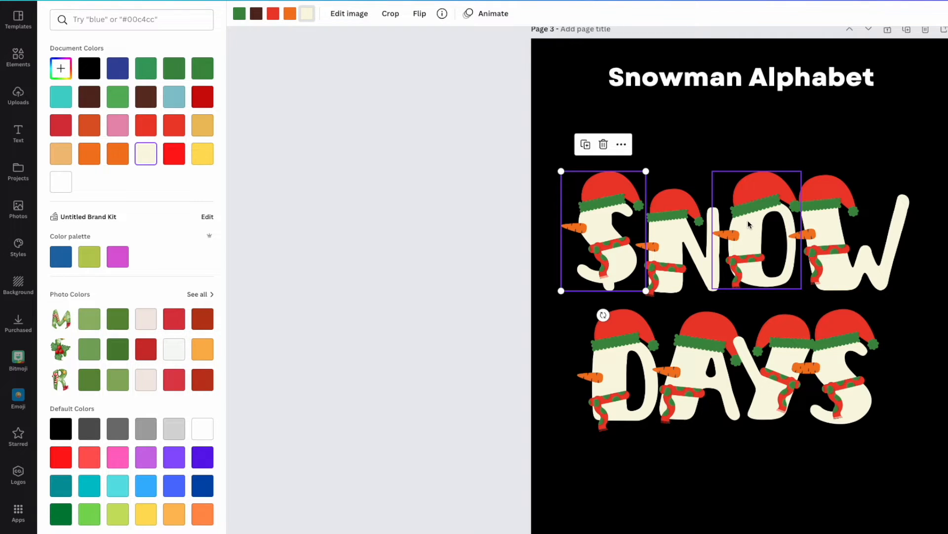
left_click(18, 56)
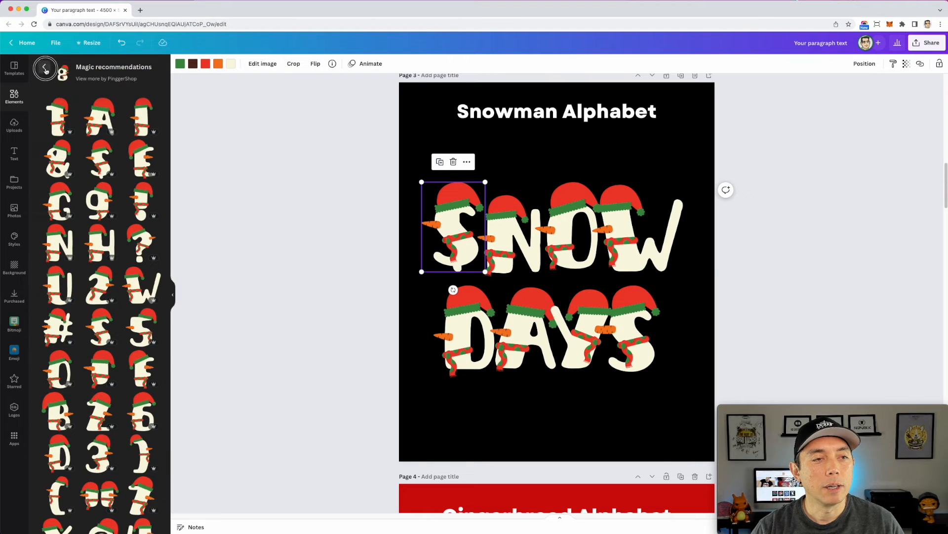
Add a circle shape to page 3, shrink it to the size of a snowman eye, and fill it with black
left_click(58, 18)
left_click(78, 68)
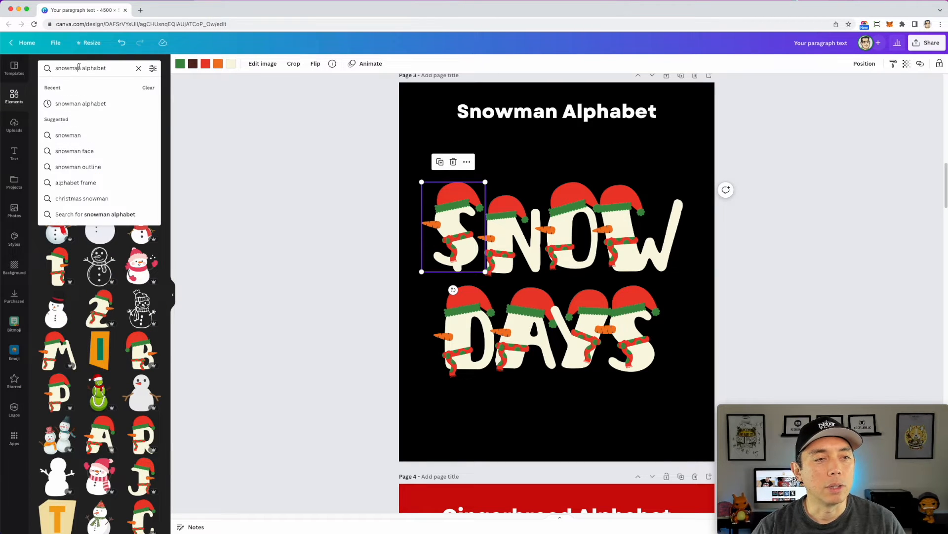
left_click(21, 93)
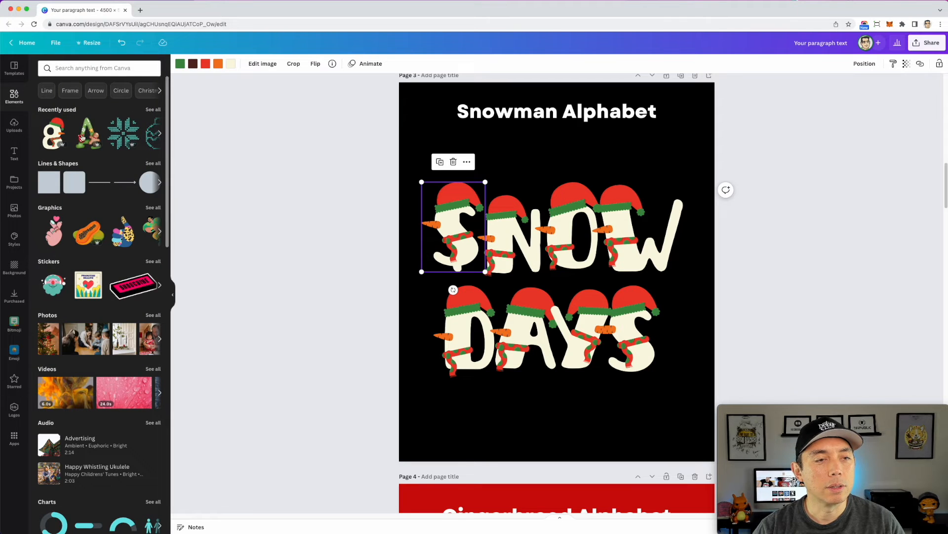
left_click(151, 185)
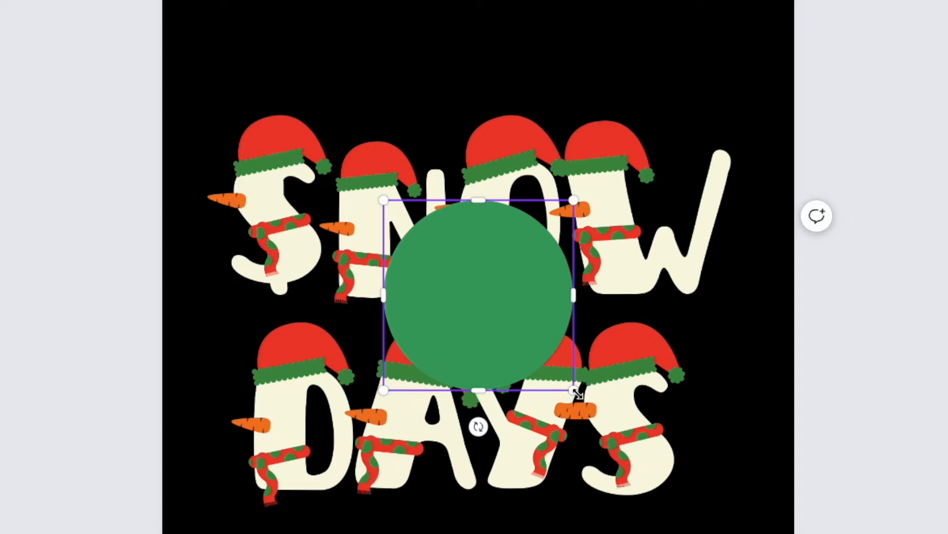
left_click_drag(577, 394, 403, 219)
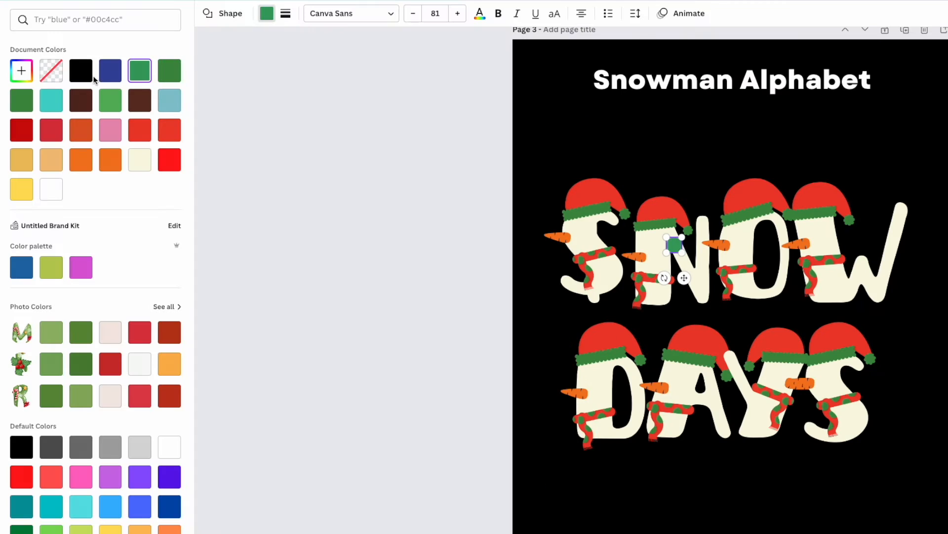
left_click(81, 71)
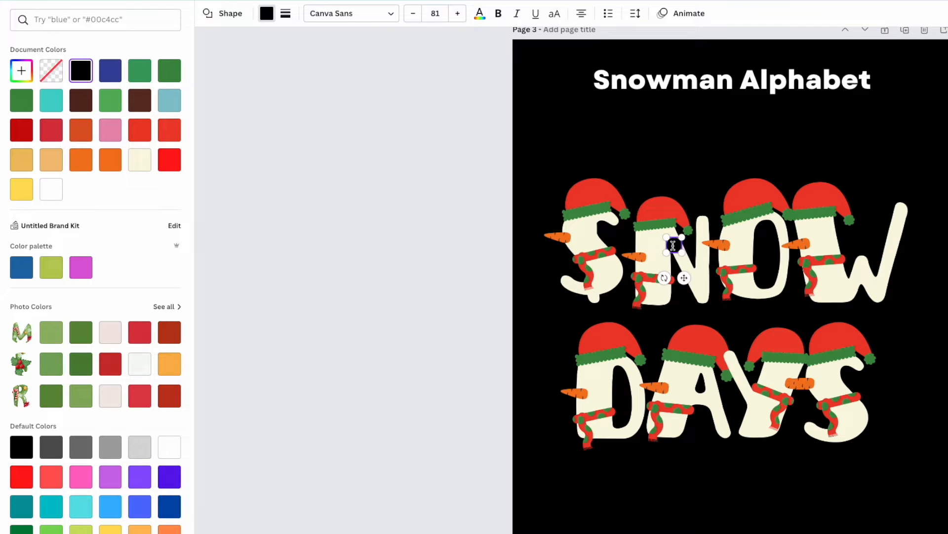
Place the black circle and a copy of it side by side as eyes above the carrot nose of the N in SNOW
scroll(670, 289, "up", 5)
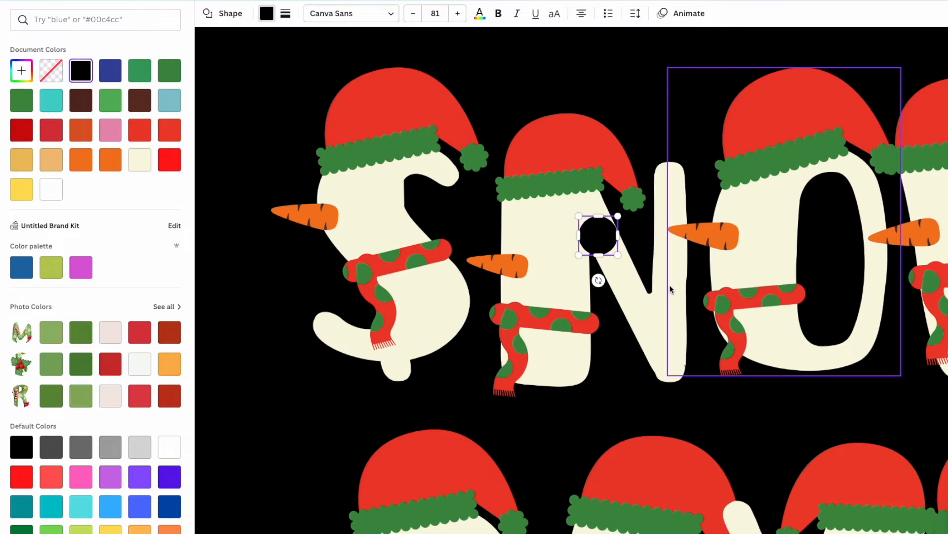
scroll(670, 289, "up", 3)
left_click_drag(582, 232, 408, 195)
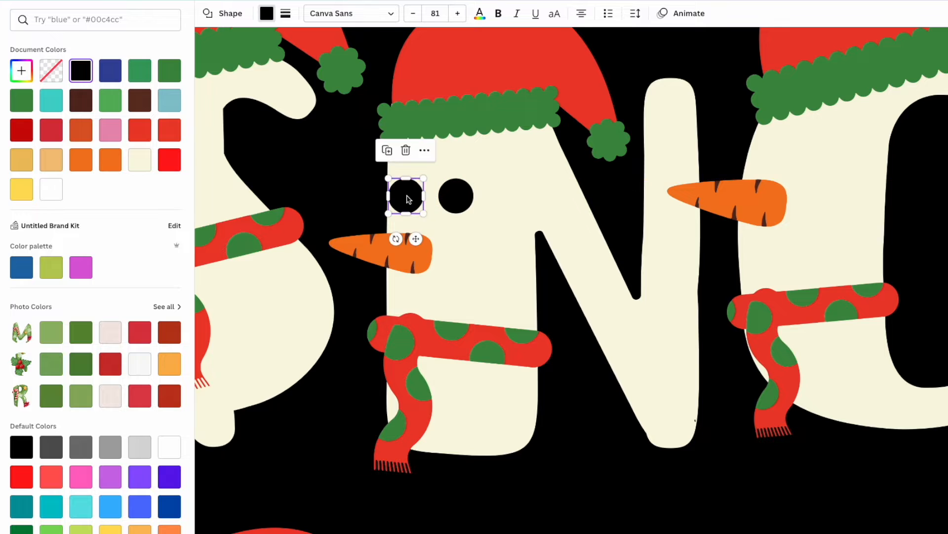
scroll(514, 255, "down", 1)
scroll(514, 256, "down", 5, "ctrl")
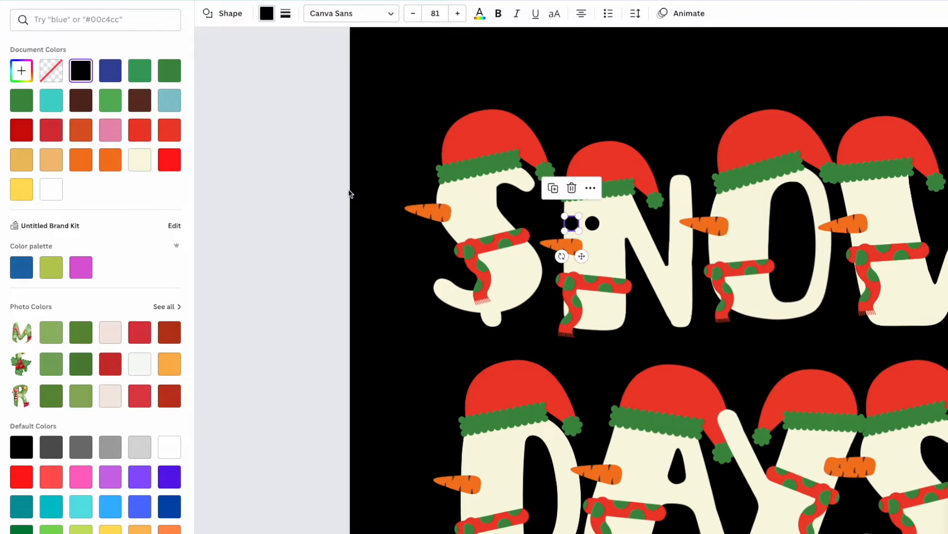
left_click(358, 181)
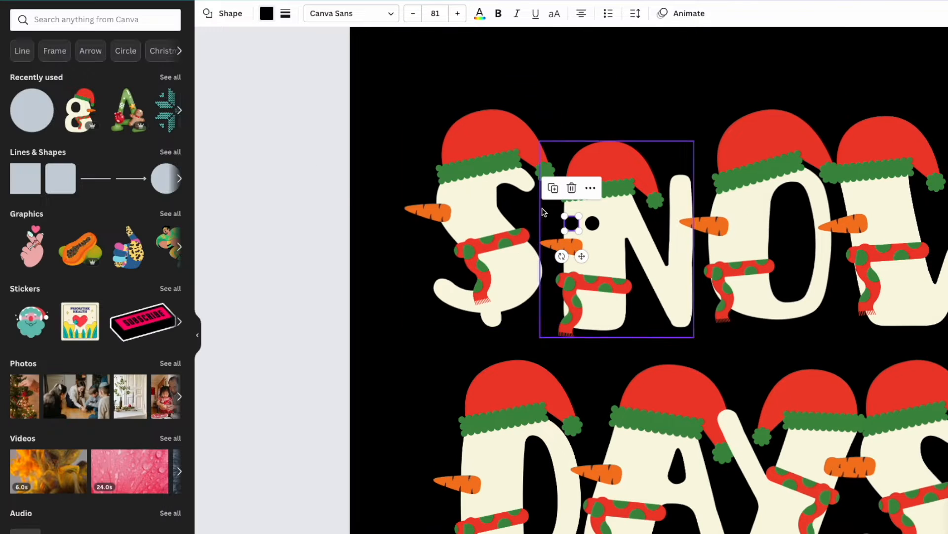
left_click(393, 202)
scroll(822, 364, "up", 2)
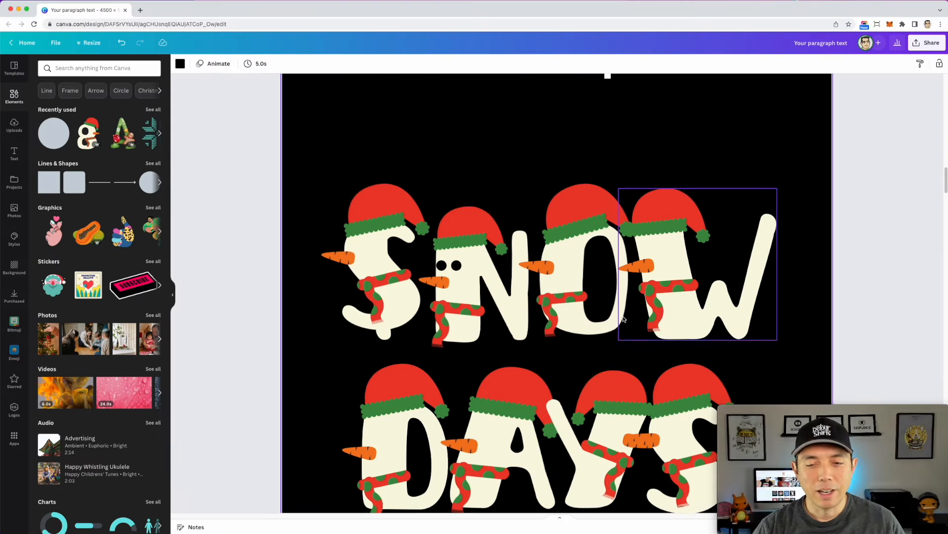
scroll(623, 318, "down", 5, "ctrl")
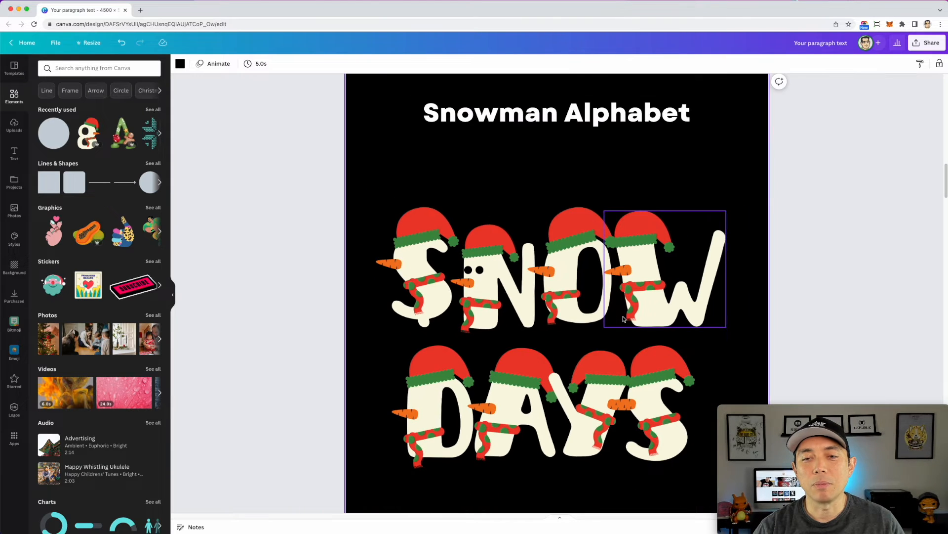
scroll(628, 263, "down", 1)
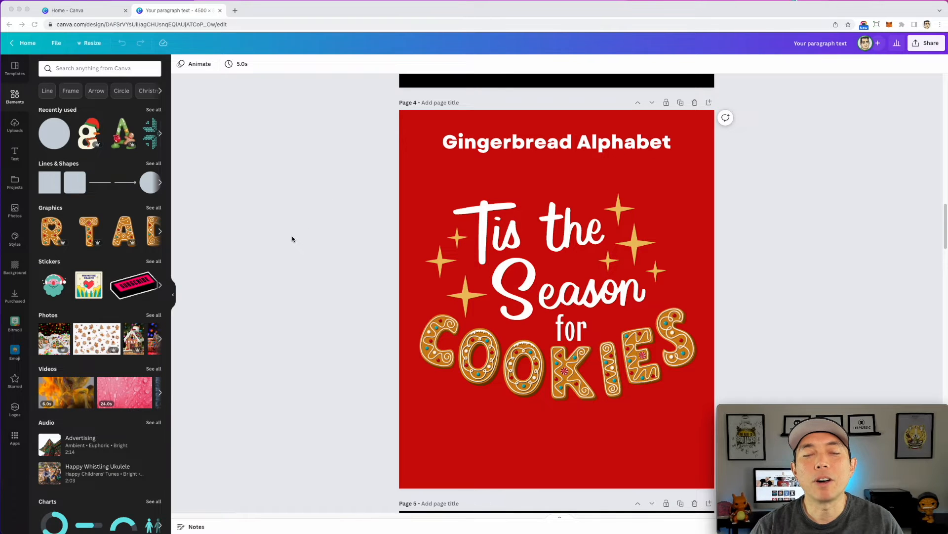
Search the elements for "gingerbread alphabet" and limit the results to graphics
left_click(65, 67)
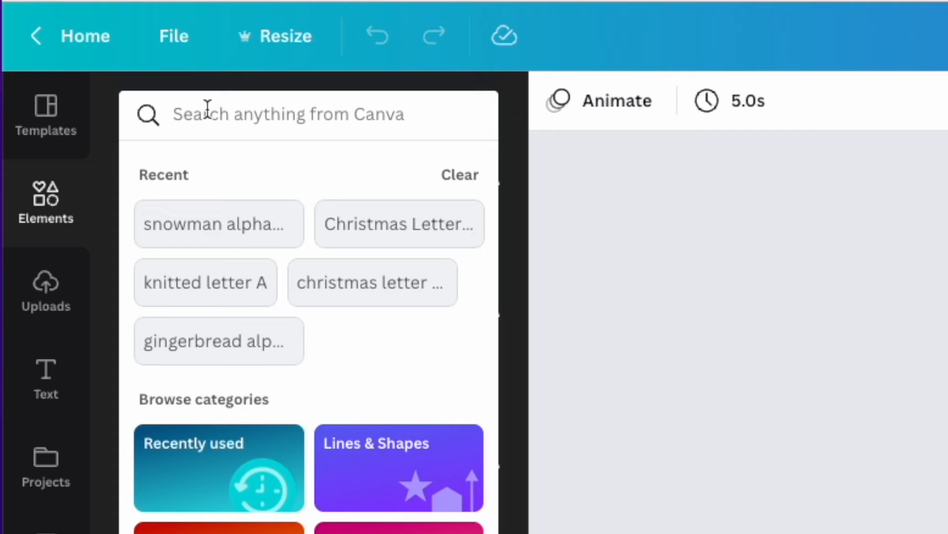
type("gin")
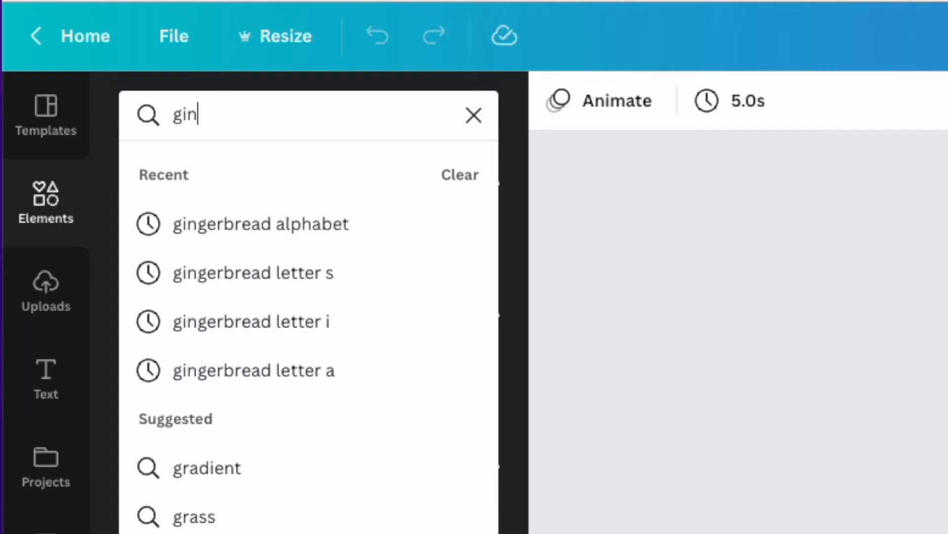
type("gerbrea")
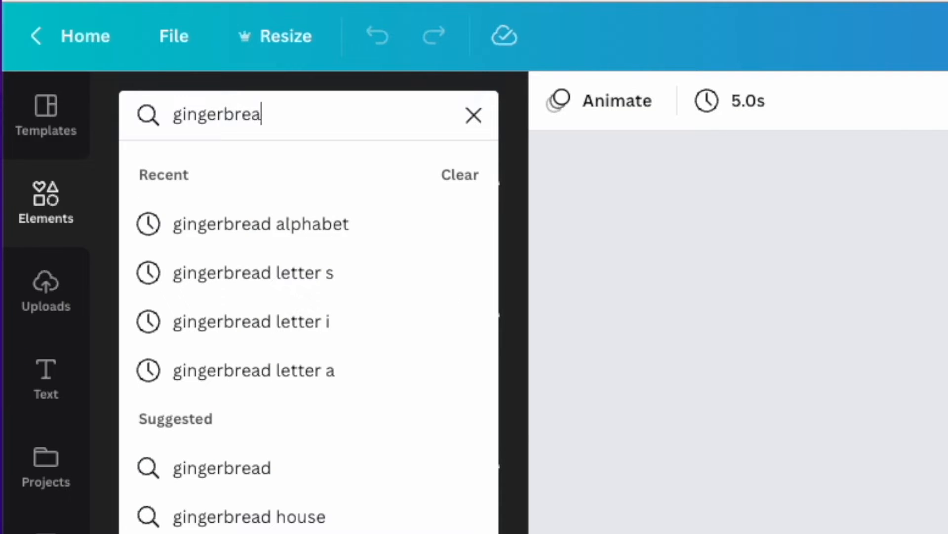
type("d alpha")
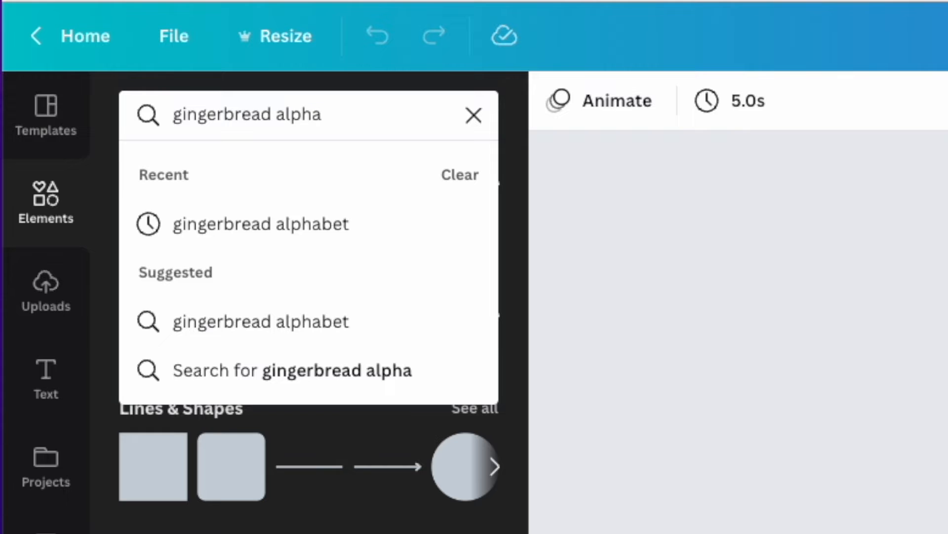
key("Return")
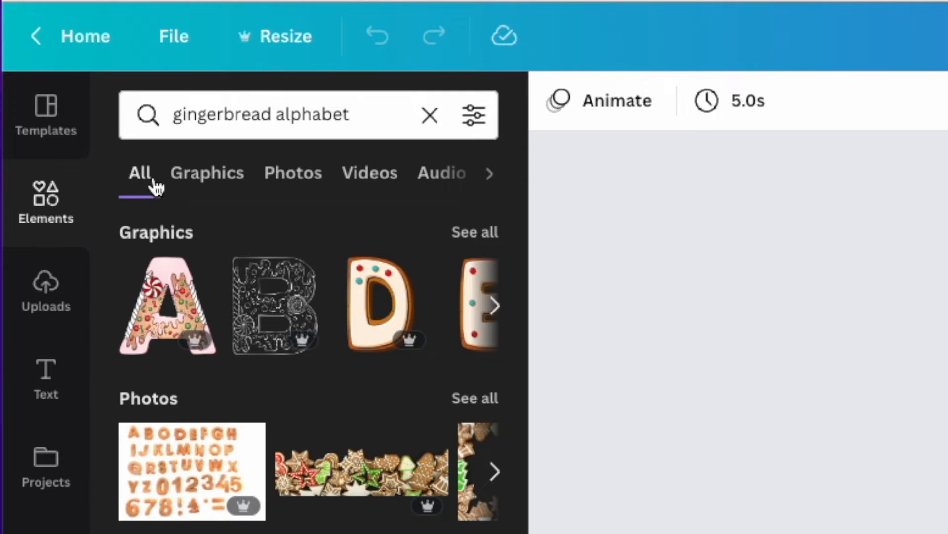
left_click(205, 178)
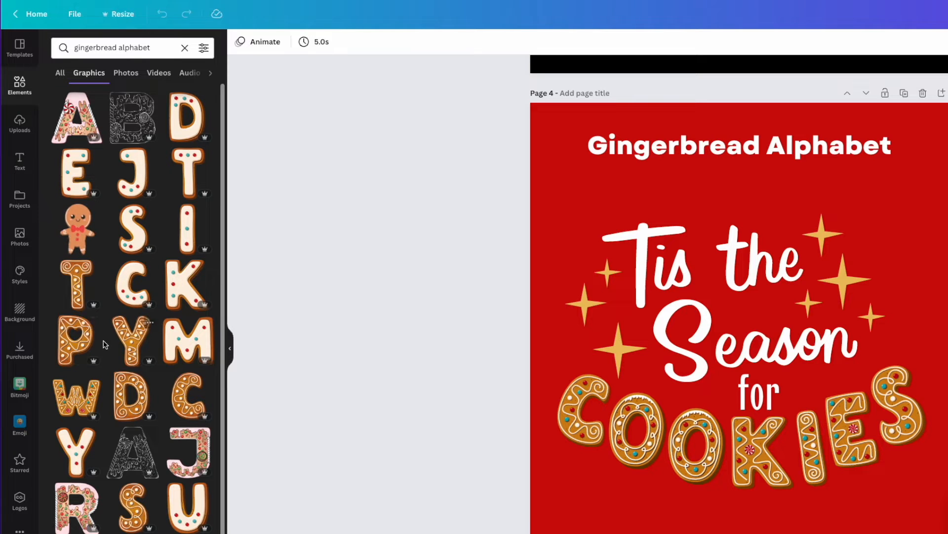
Browse all Magic Recommendations for the brown gingerbread T, delete the T added to page 4, and return to the search results
left_click(81, 283)
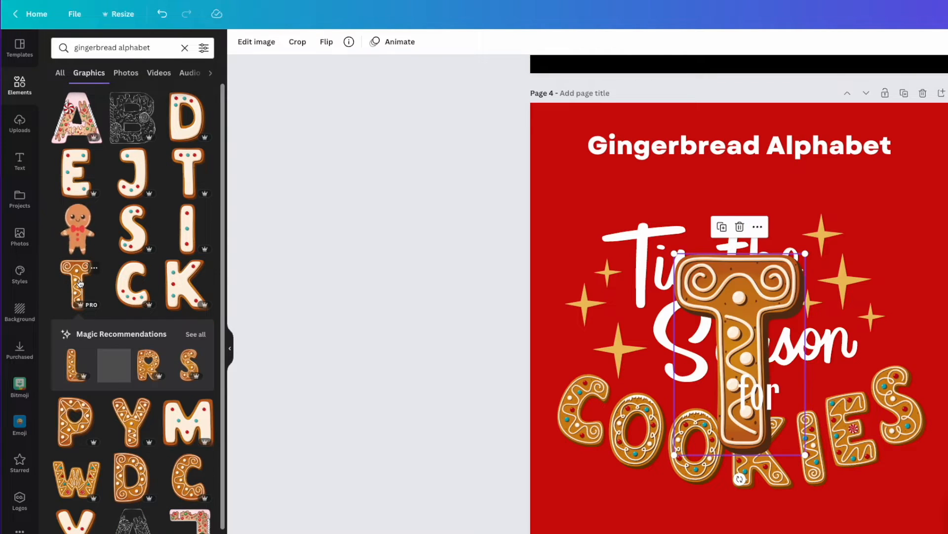
left_click(197, 335)
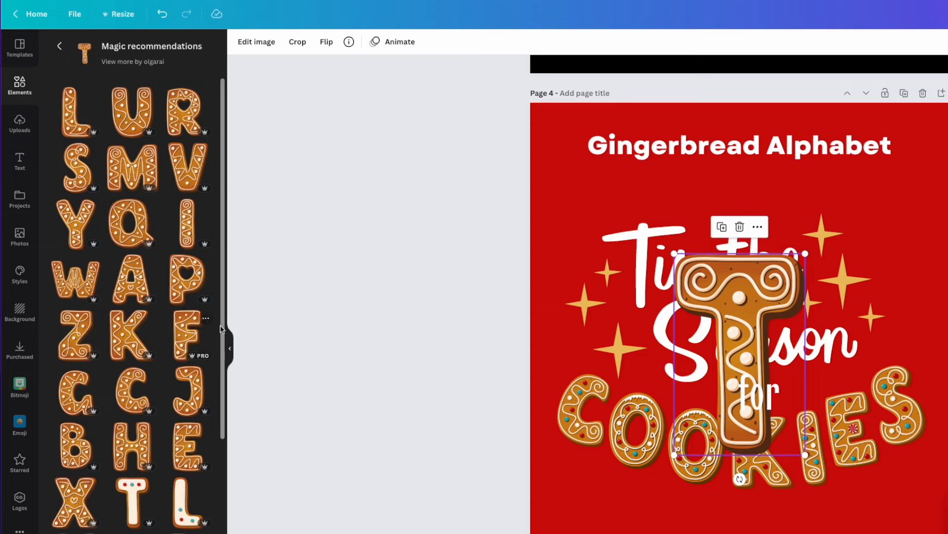
scroll(148, 321, "down", 4)
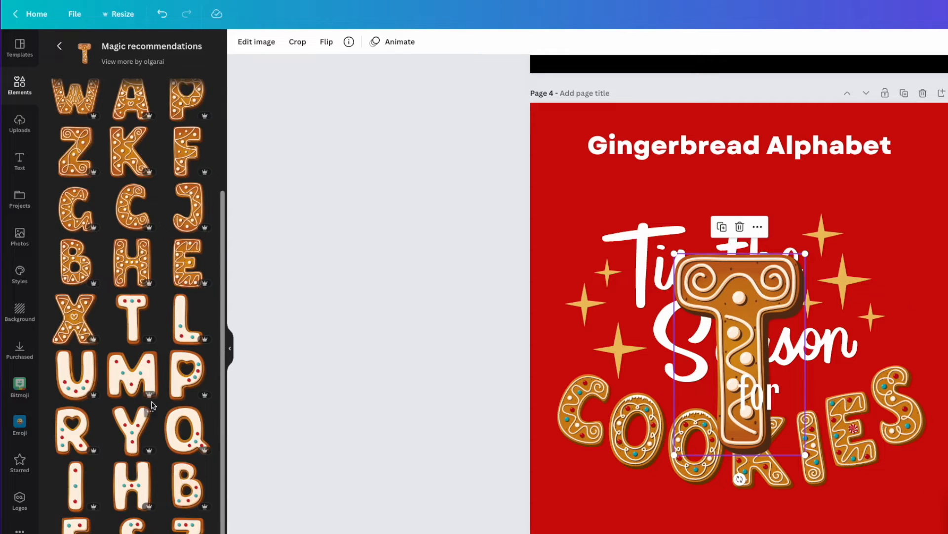
scroll(152, 405, "down", 3)
scroll(152, 405, "up", 5)
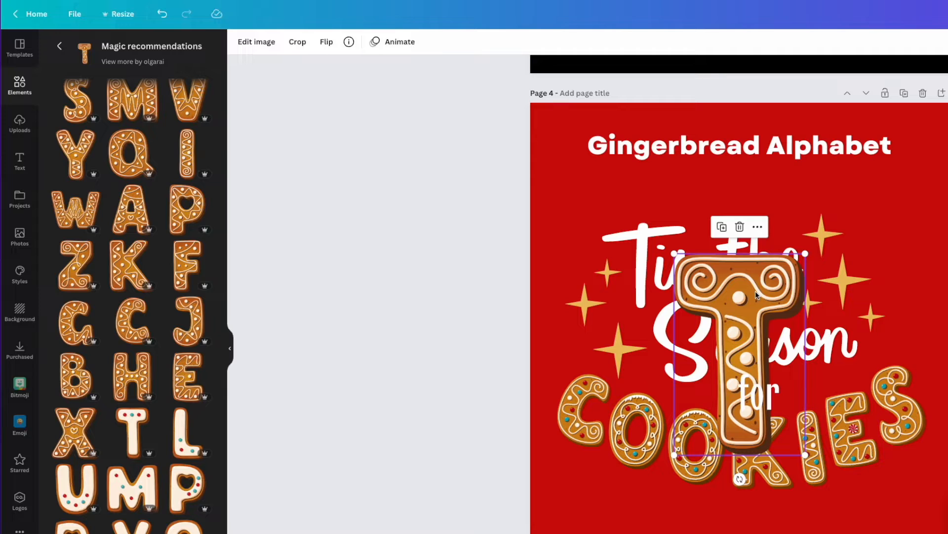
key("Delete")
left_click(60, 48)
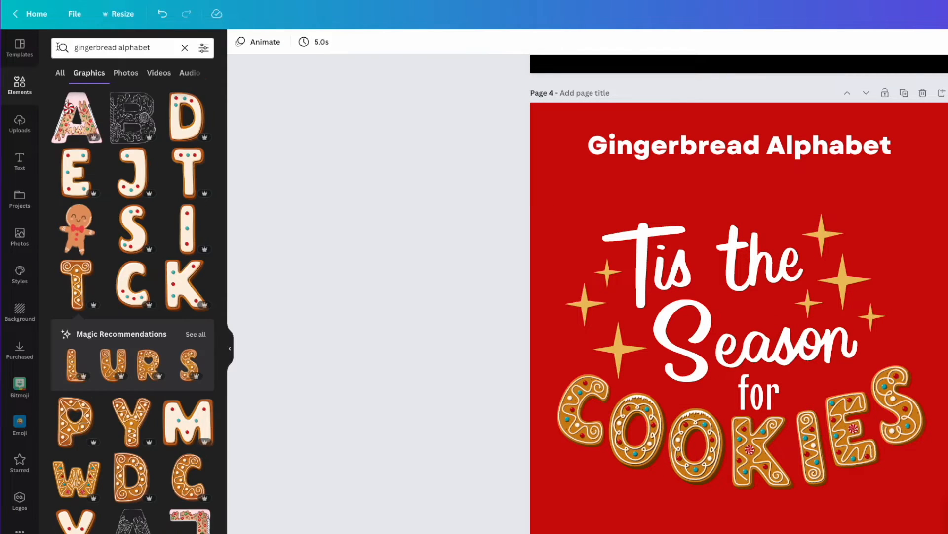
Show the Magic Recommendations for the pink candy A and the outlined X, deleting each letter added to page 4
left_click(83, 119)
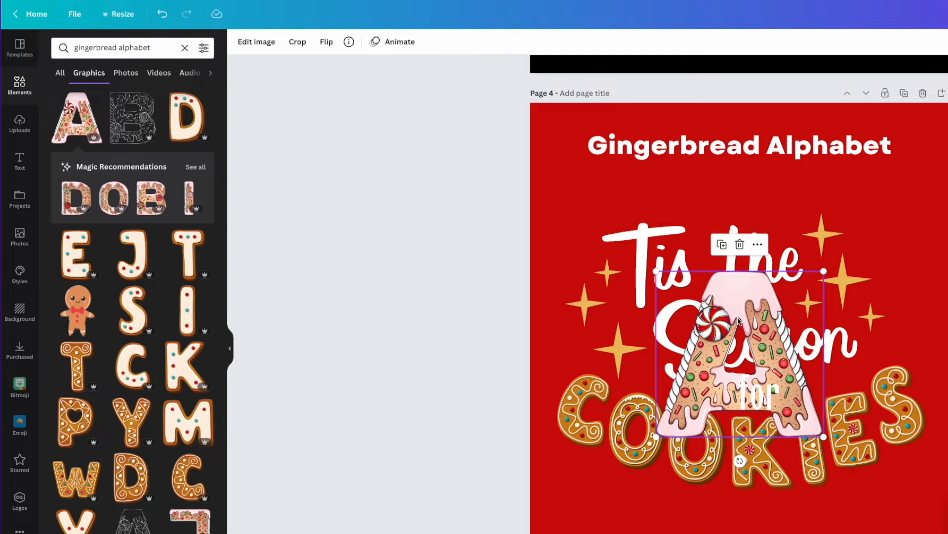
key("Delete")
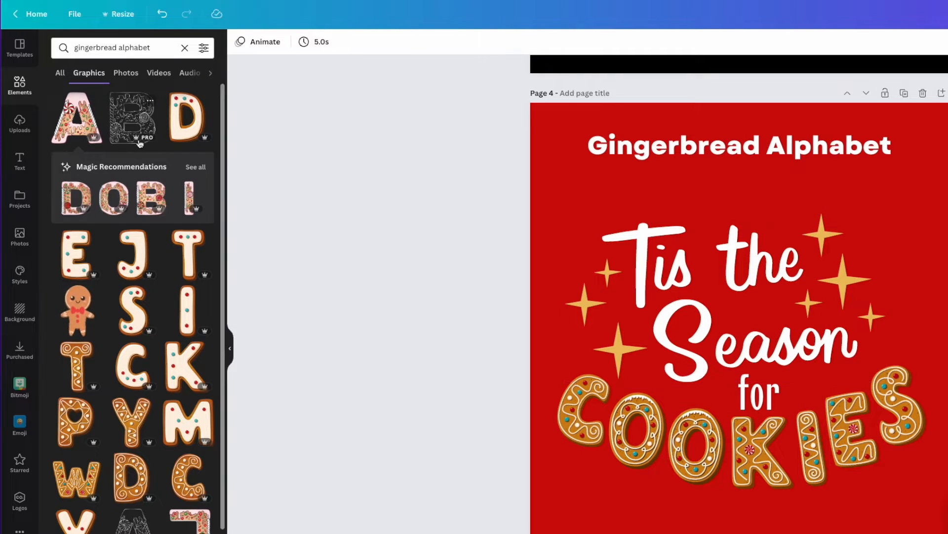
scroll(154, 239, "down", 6)
scroll(154, 239, "down", 3)
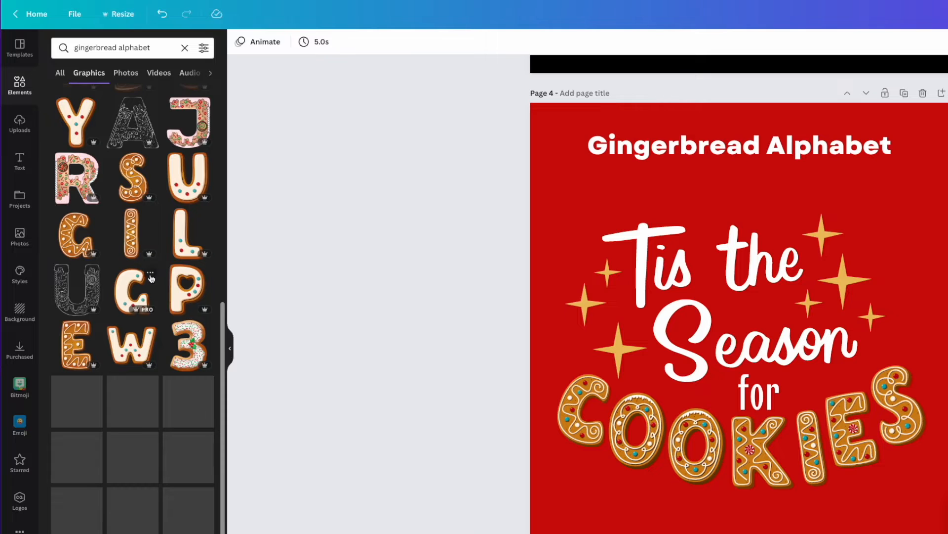
scroll(152, 278, "down", 3)
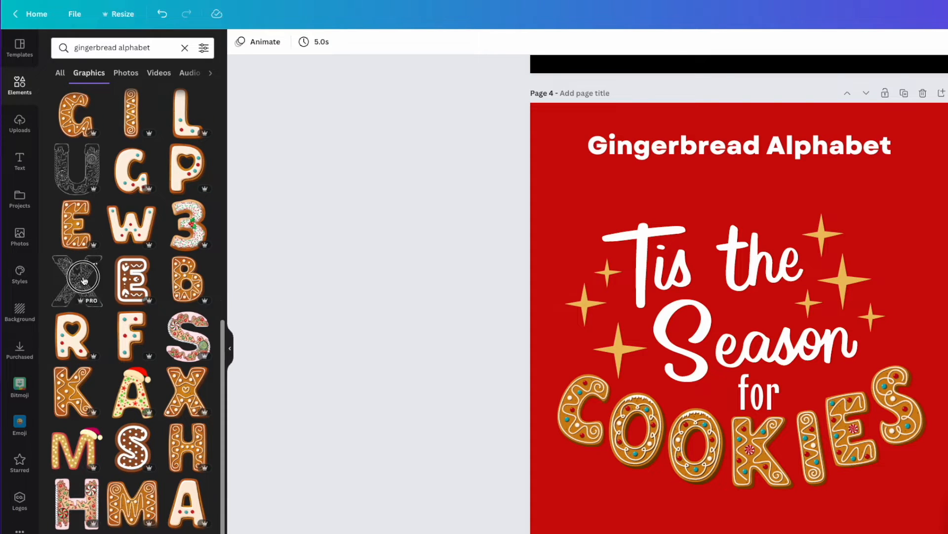
left_click(84, 280)
key("Delete")
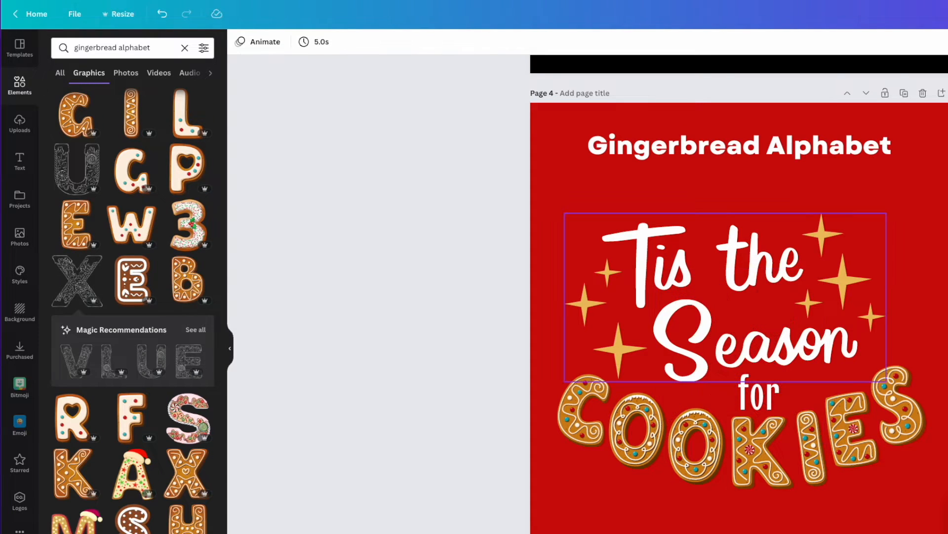
Show the Magic Recommendations for the dark brown E with thick white icing, and delete the E added to page 4
left_click(137, 283)
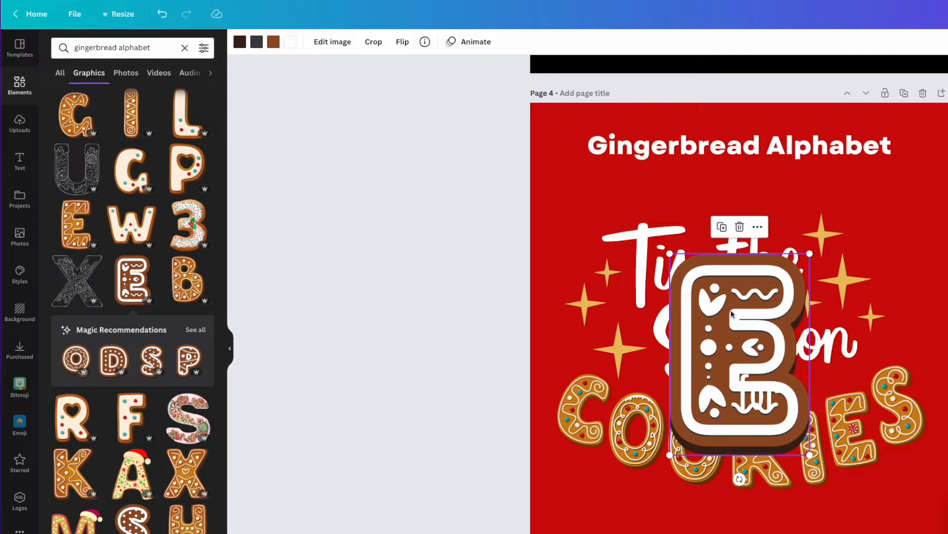
left_click_drag(722, 309, 605, 232)
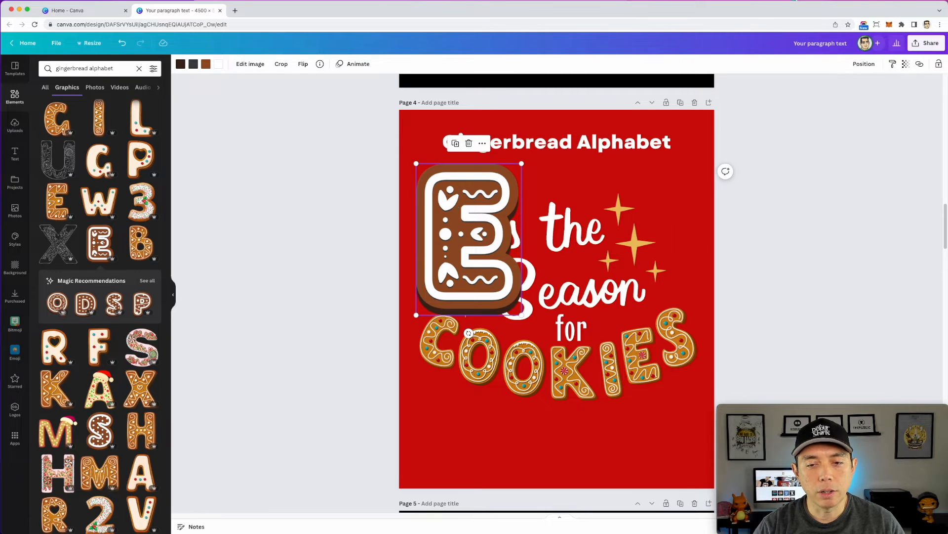
key("Delete")
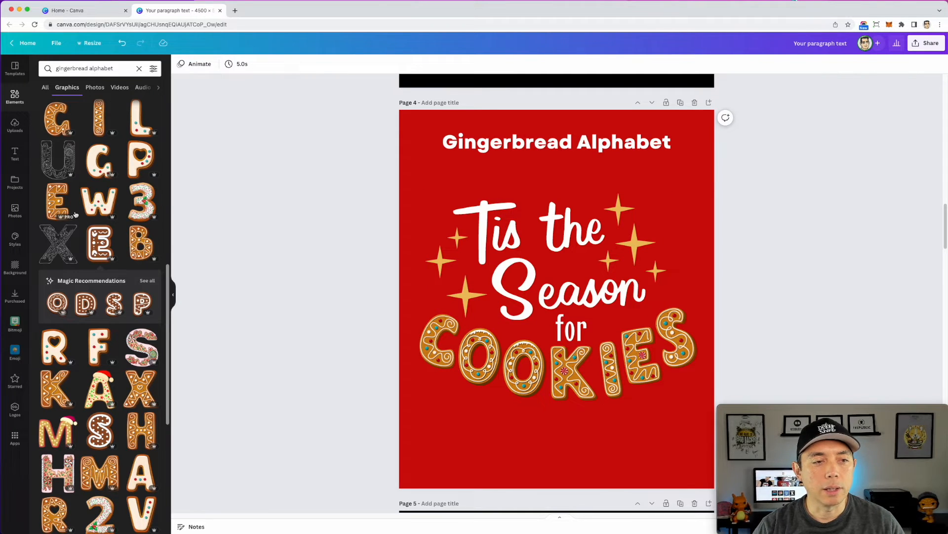
Add the golden-brown gingerbread E to page 4, browse all its Magic Recommendations, and return to the search results
left_click(60, 202)
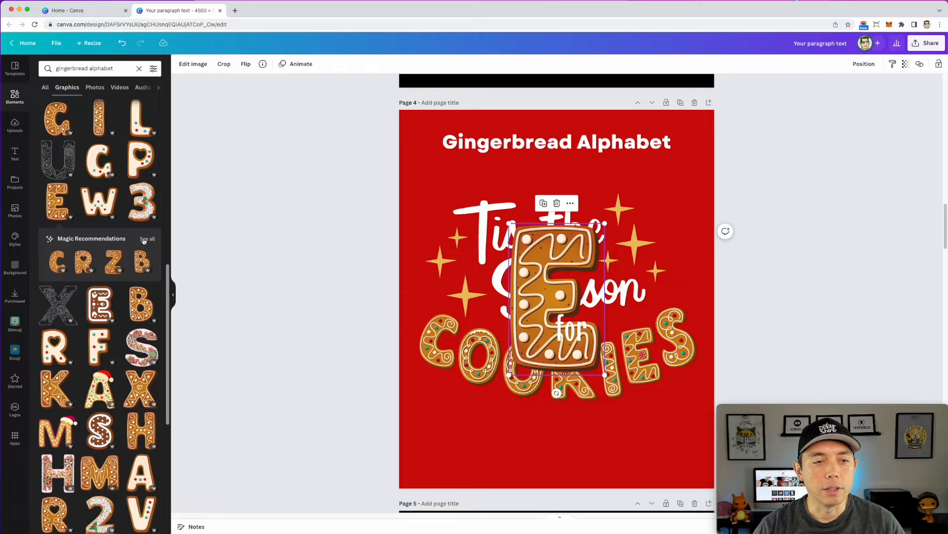
left_click(147, 280)
scroll(84, 282, "down", 5)
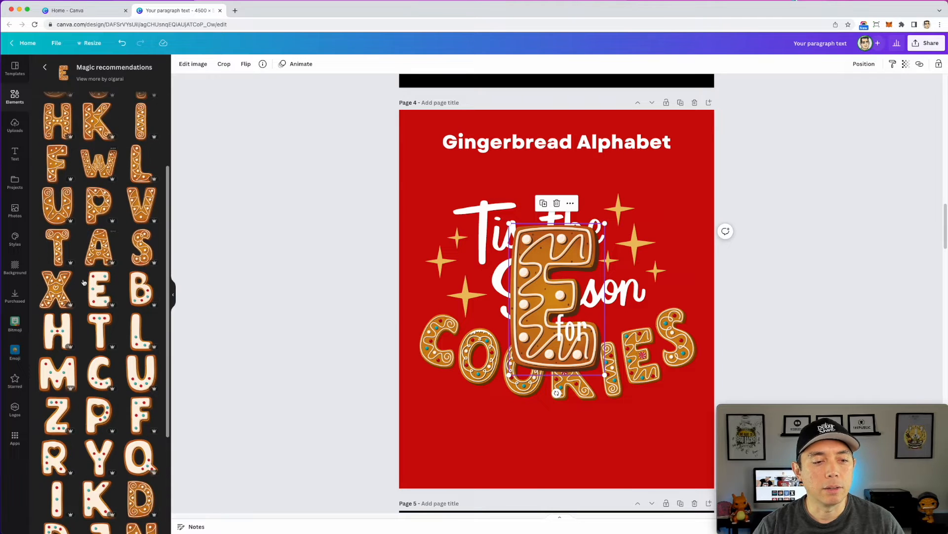
scroll(84, 282, "up", 6)
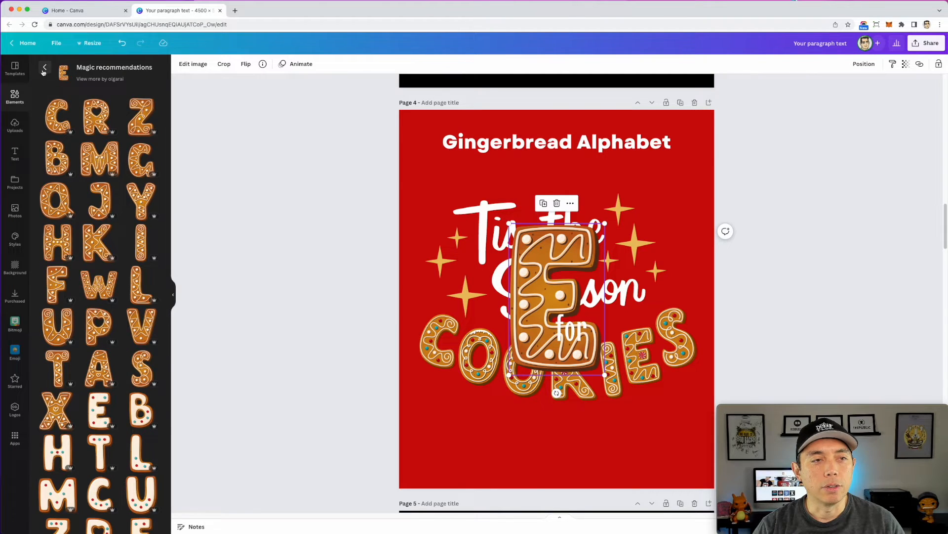
left_click(45, 67)
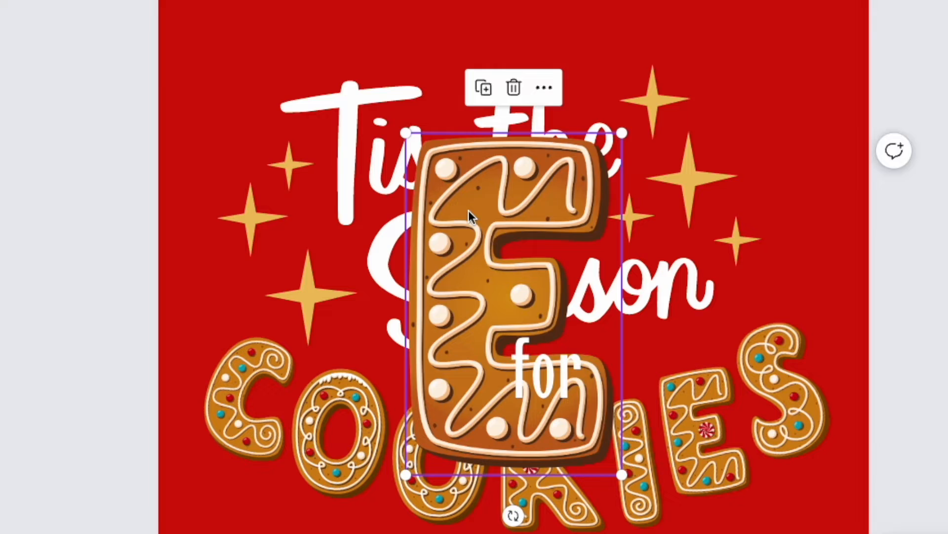
Delete the golden-brown gingerbread E from page 4
key("Delete")
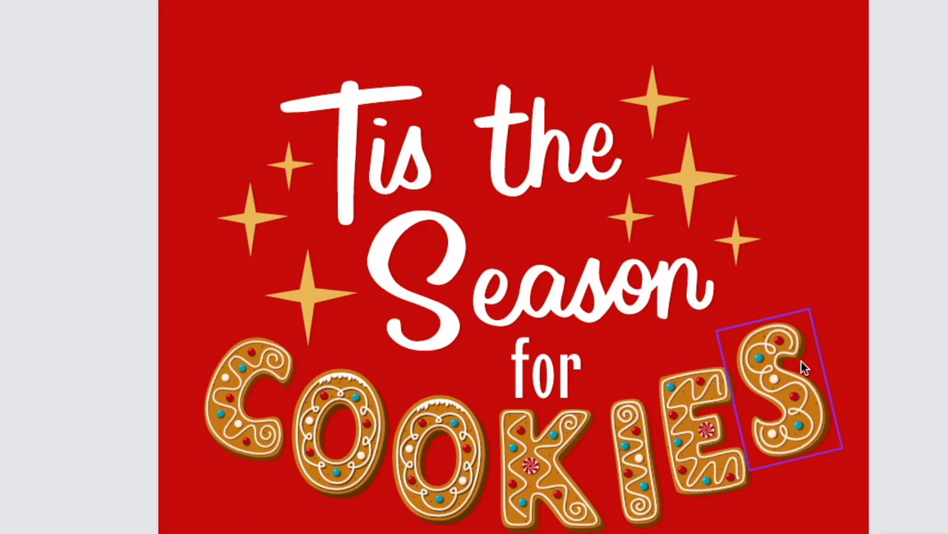
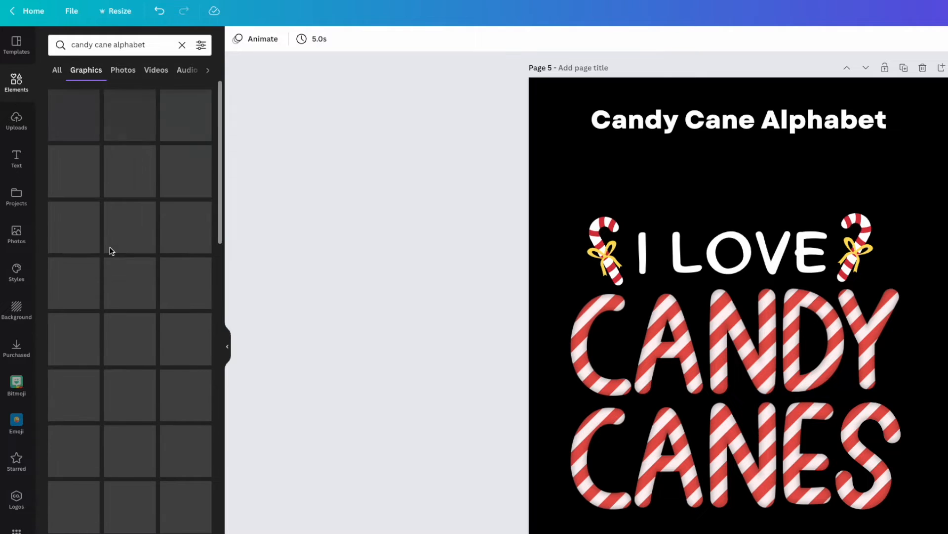
Add the candy cane H from the search results to page 5 and browse all its Magic Recommendations
left_click(79, 118)
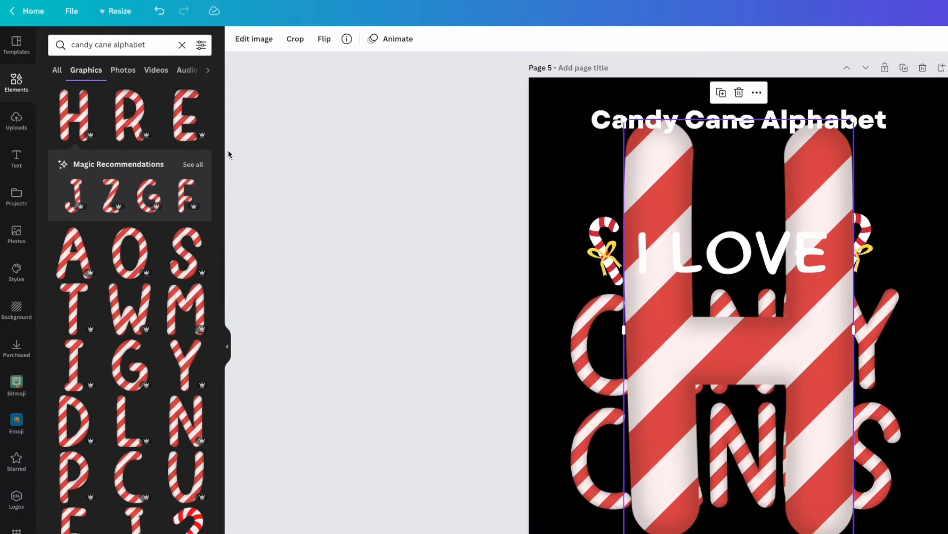
left_click(189, 164)
scroll(148, 247, "down", 5)
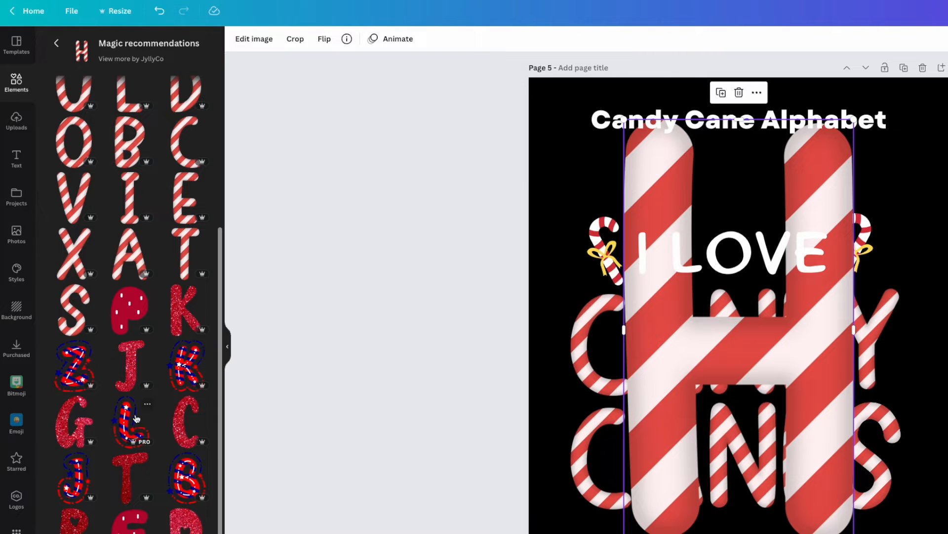
scroll(139, 433, "down", 3)
scroll(113, 483, "up", 9)
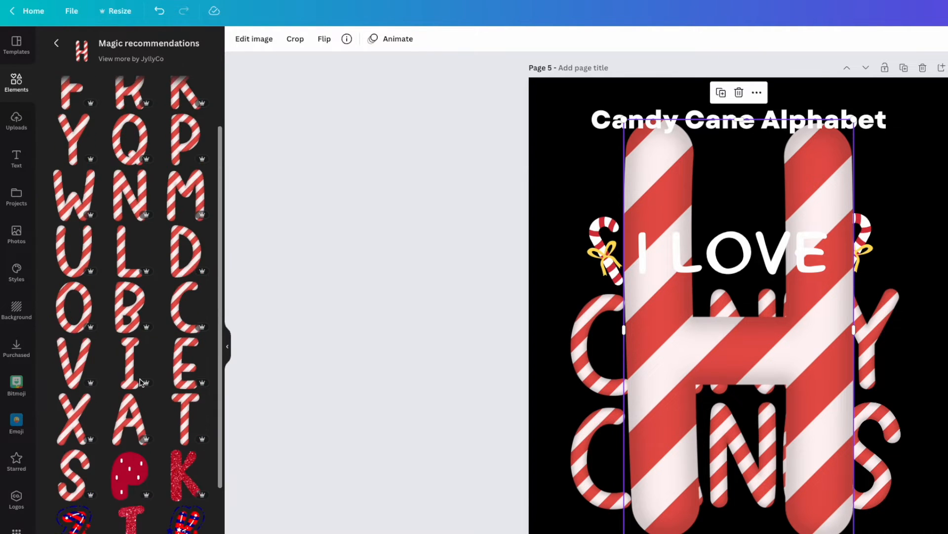
scroll(140, 386, "down", 7)
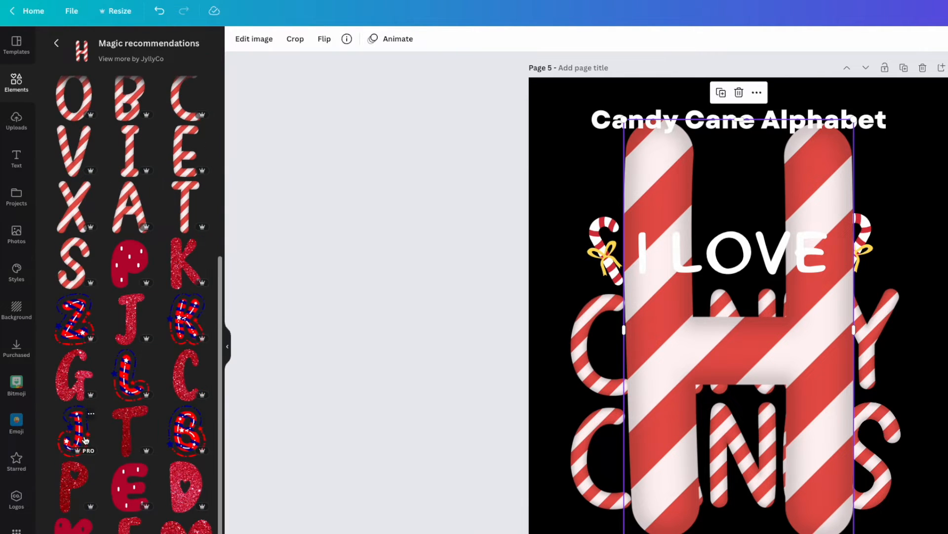
Try the red-and-blue J from the recommendations on page 5, and delete both the J and the large candy cane H
left_click(87, 441)
left_click_drag(761, 322, 826, 332)
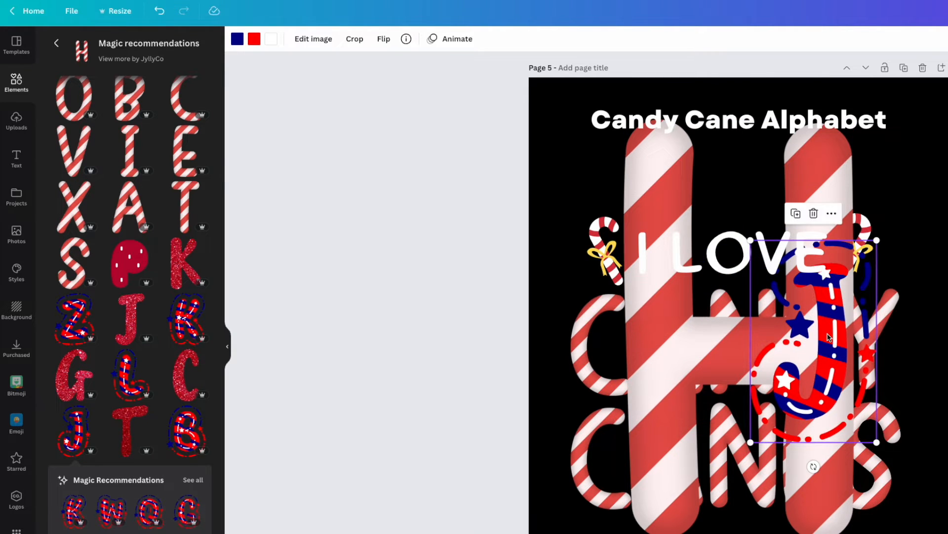
key("Delete")
left_click(833, 320)
key("Delete")
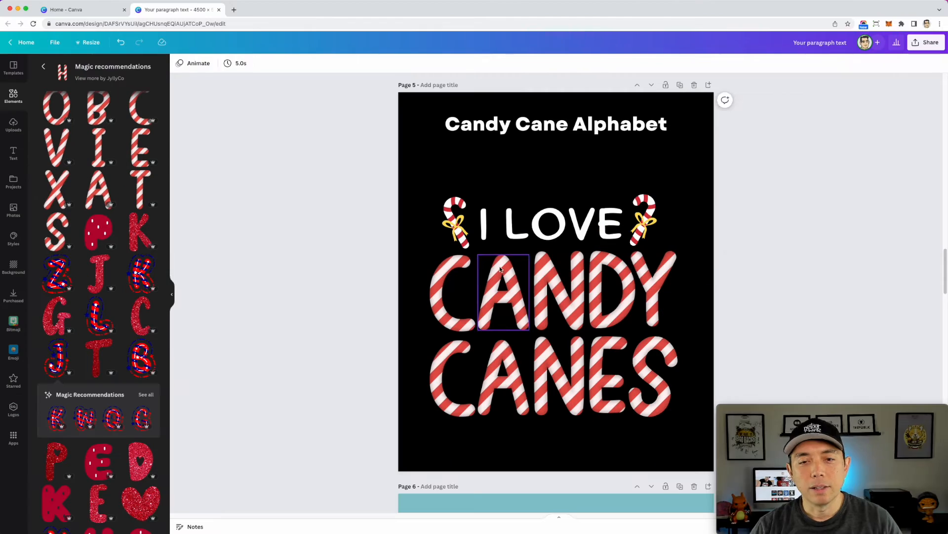
left_click(500, 265)
left_click(450, 276)
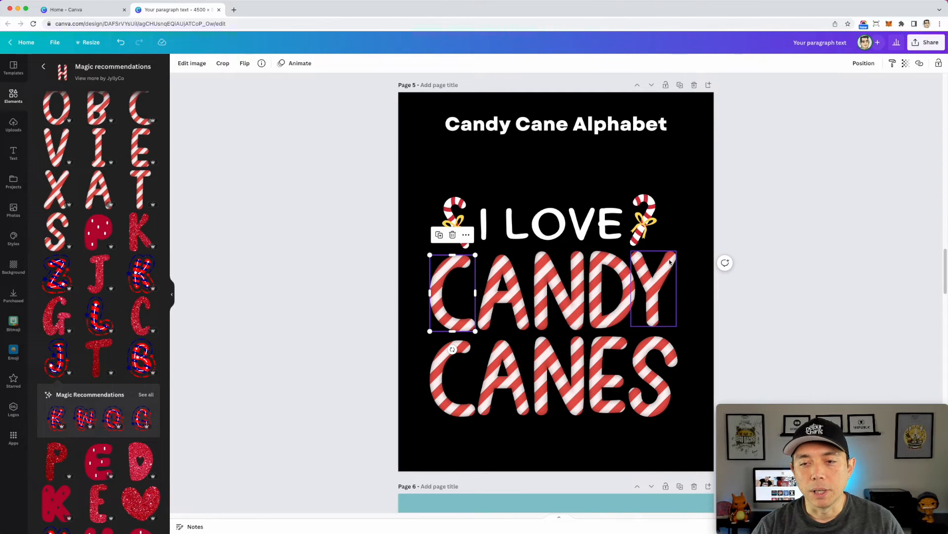
key("Escape")
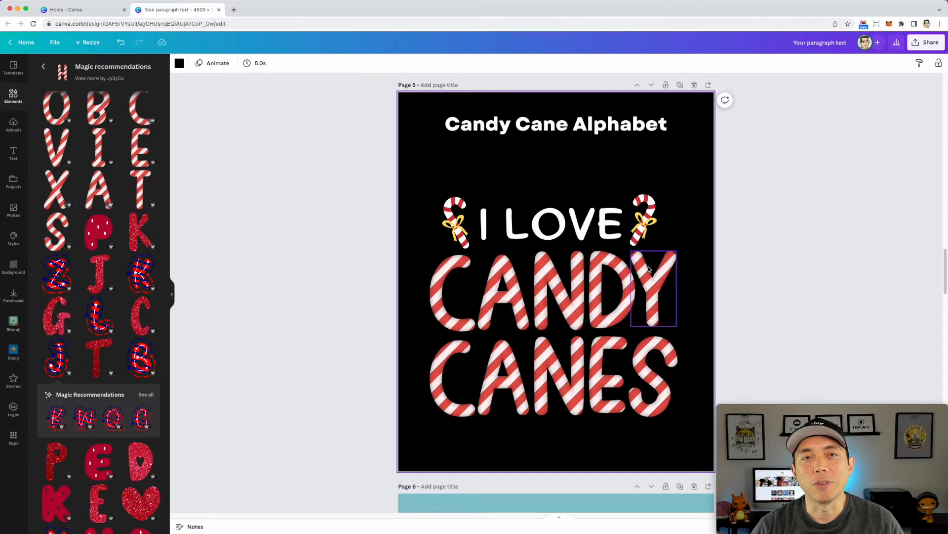
left_click(469, 217)
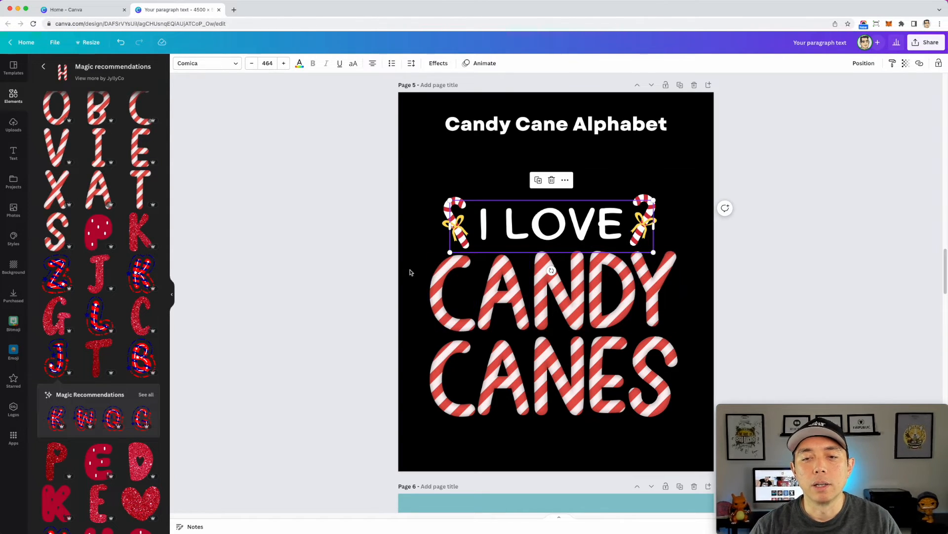
left_click(345, 228)
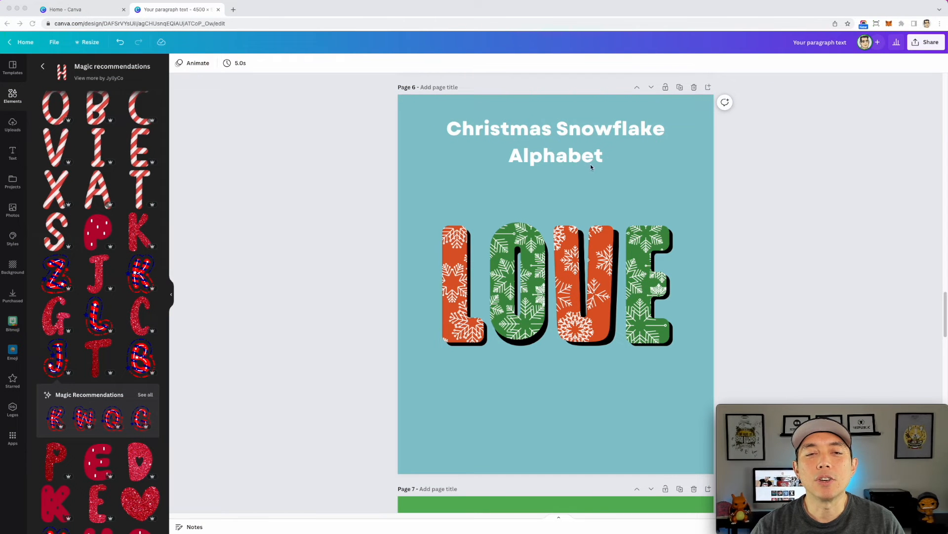
Return to the element search and search the graphics for "christmas snowflake alphabet"
left_click(42, 65)
triple_click(158, 87)
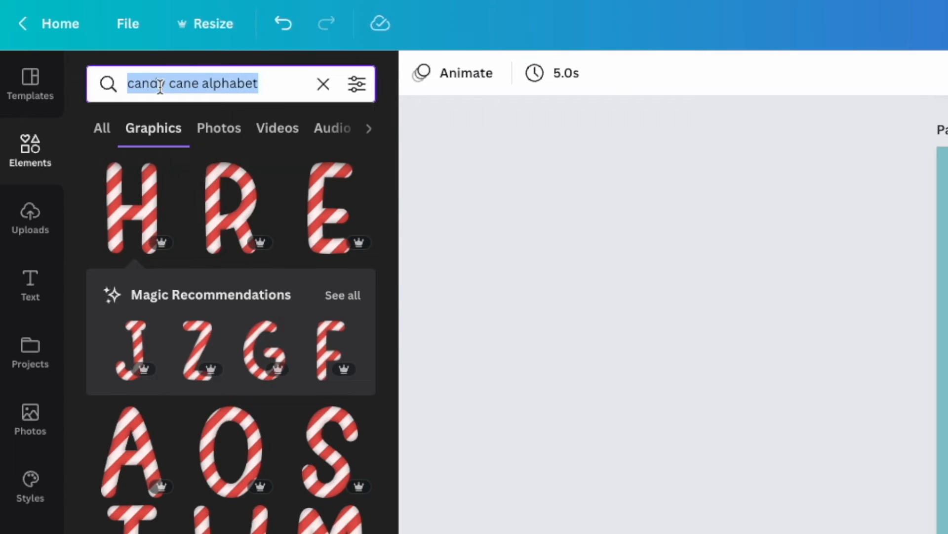
type("chri")
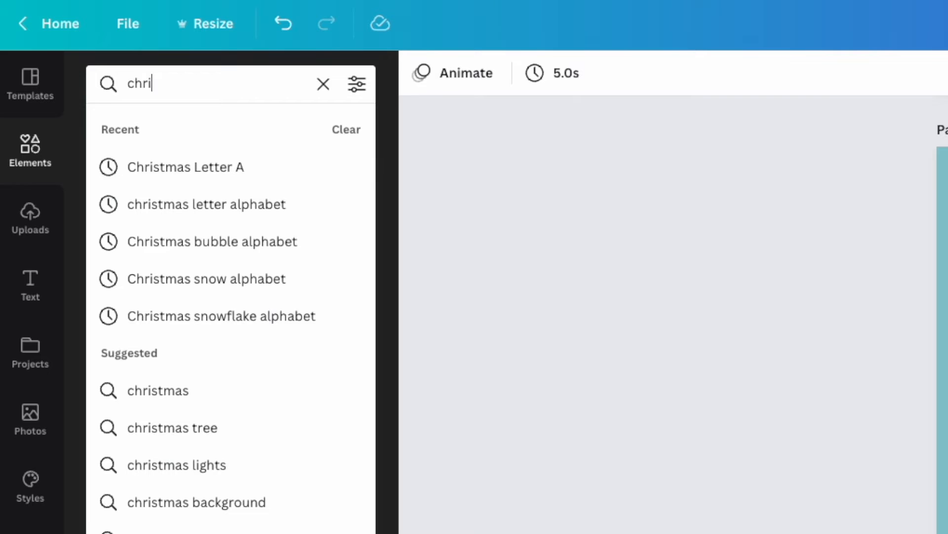
type("stmas snowf")
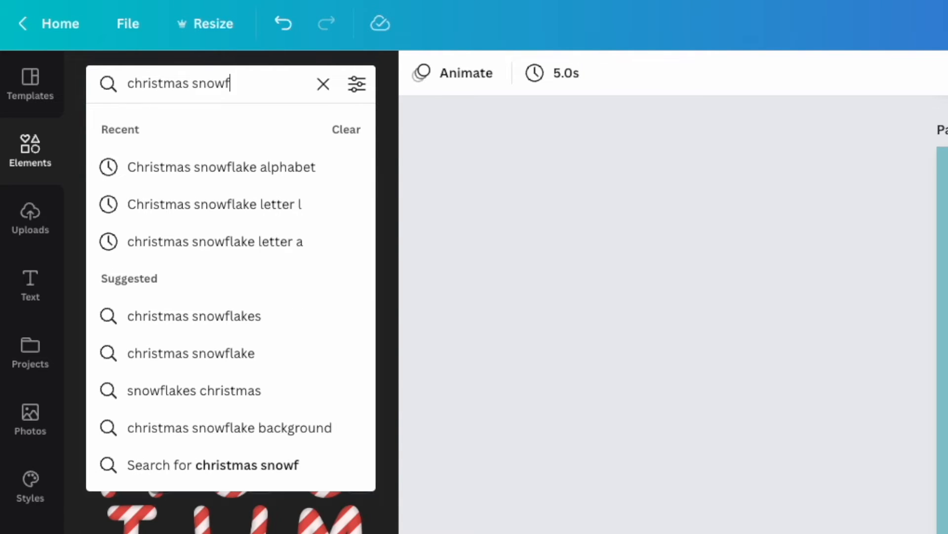
type("lake a")
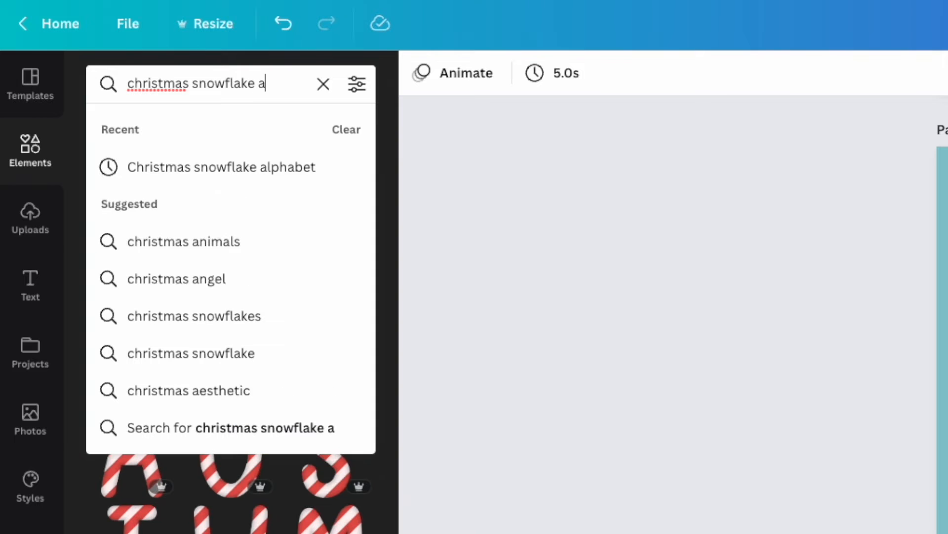
type("lphabet")
key("Return")
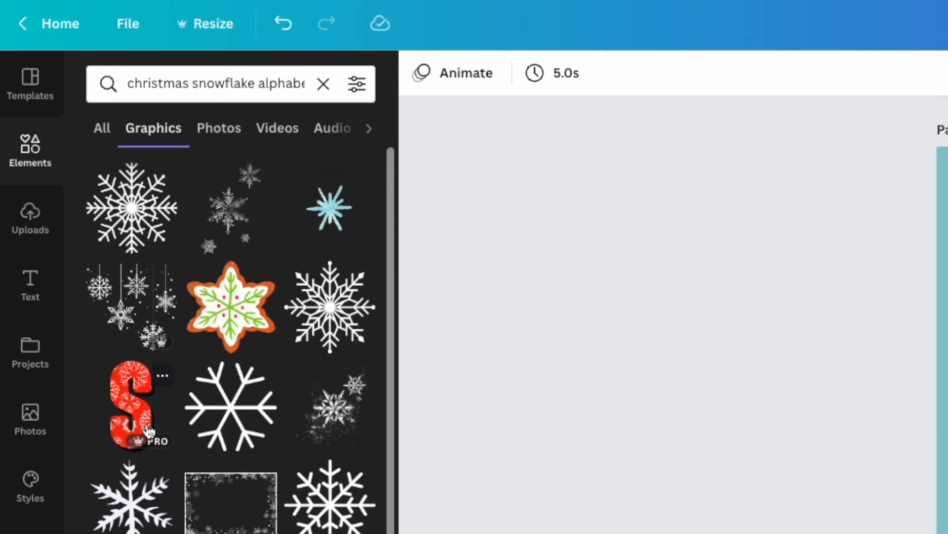
Show the Magic Recommendations for the blue snow-capped D in the results, and delete the D added to page 6
scroll(242, 528, "down", 8)
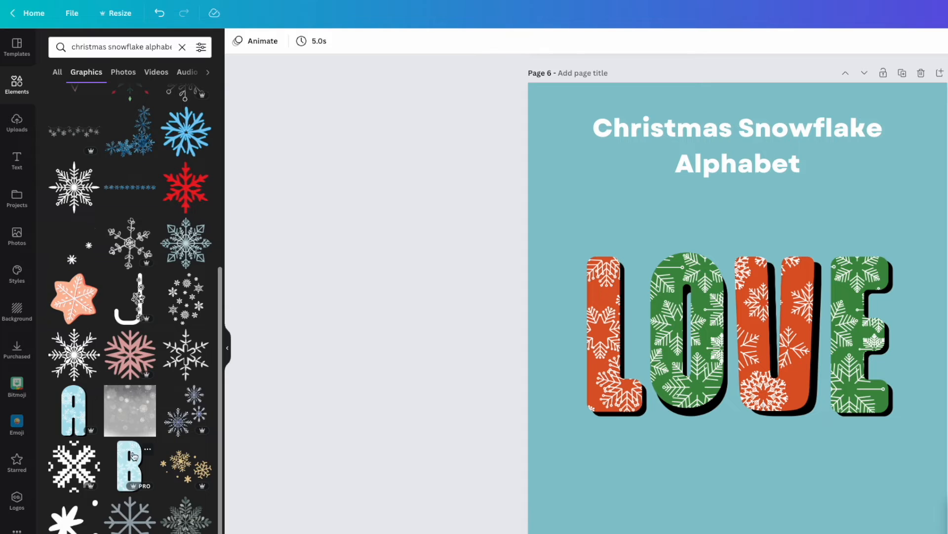
scroll(132, 427, "down", 6)
scroll(132, 427, "down", 2)
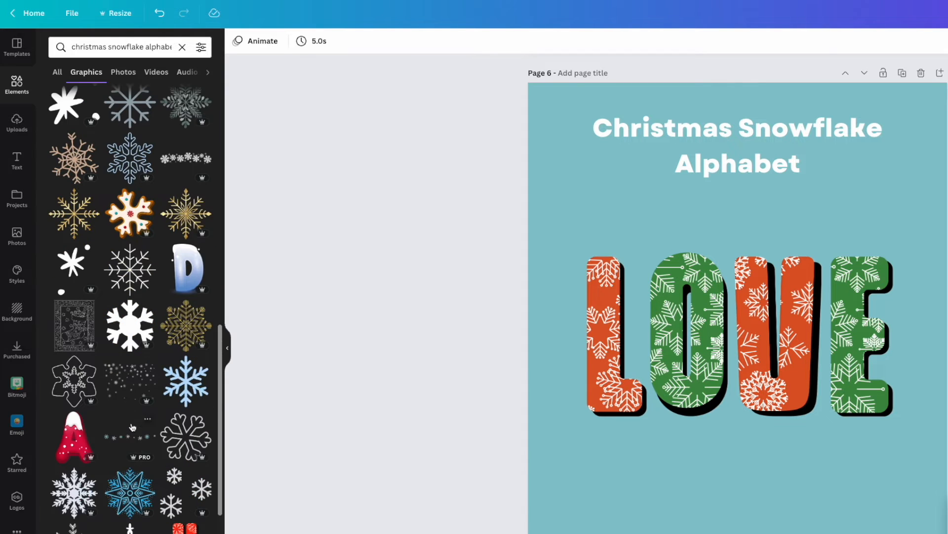
left_click(183, 272)
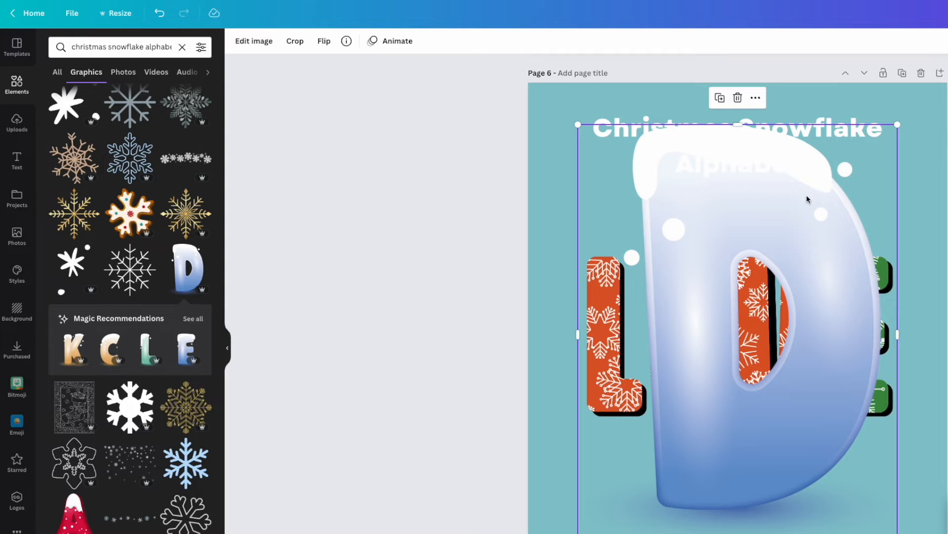
left_click(822, 271)
key("Delete")
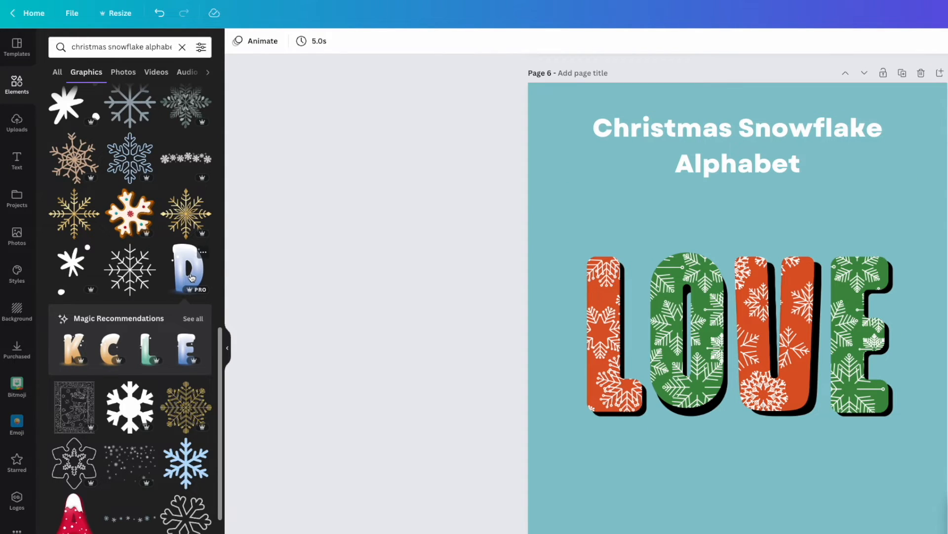
Add the red snowflake S from the search results to page 6 and show all its Magic Recommendations
scroll(192, 276, "down", 3)
scroll(167, 341, "down", 1)
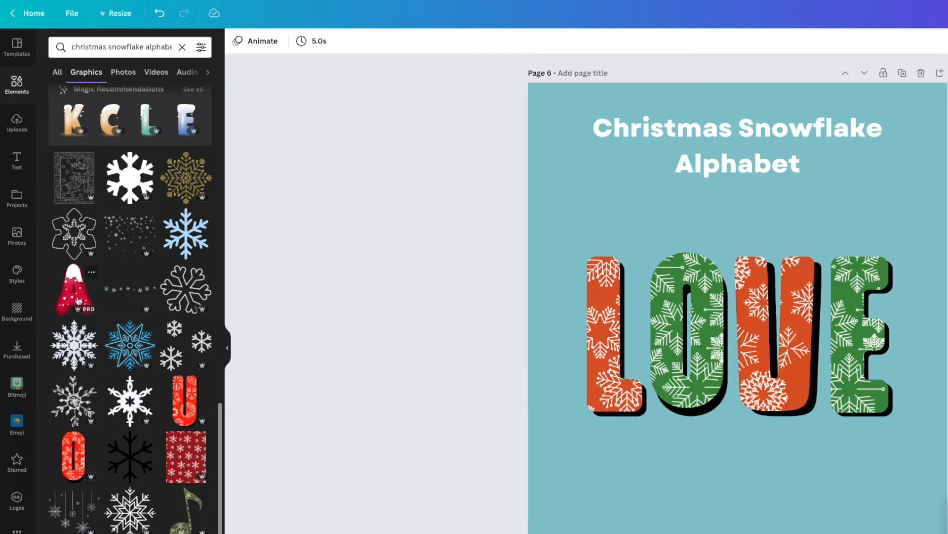
scroll(68, 294, "down", 6)
scroll(145, 381, "down", 4)
scroll(145, 381, "up", 20)
scroll(144, 383, "up", 3)
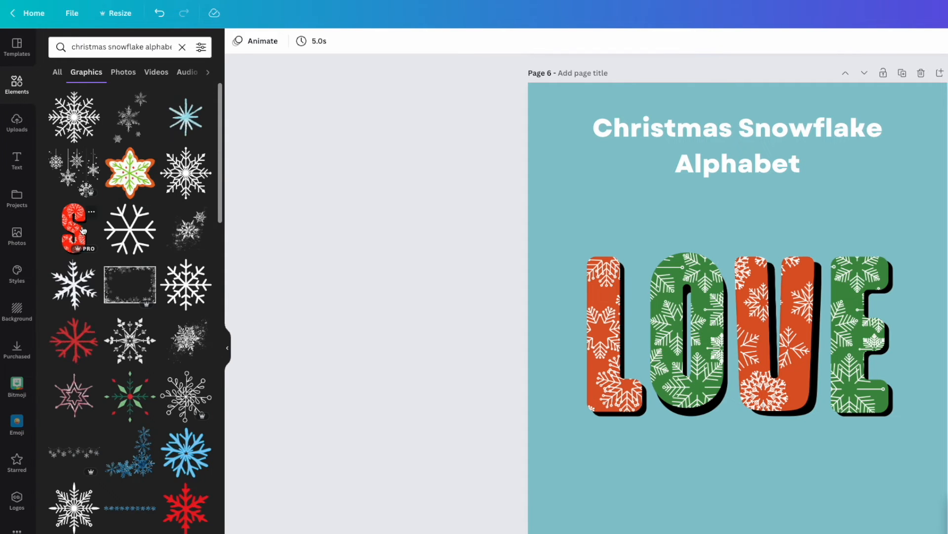
left_click(84, 230)
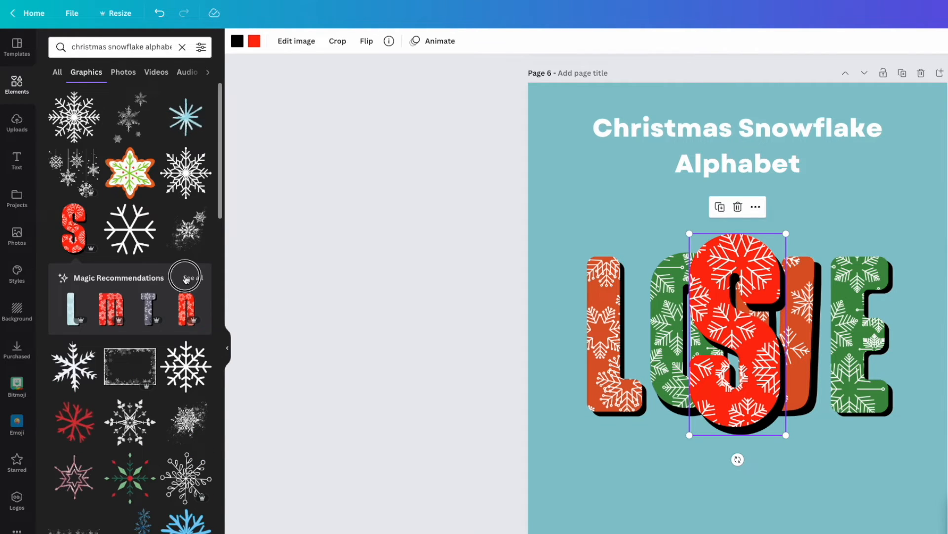
left_click(185, 278)
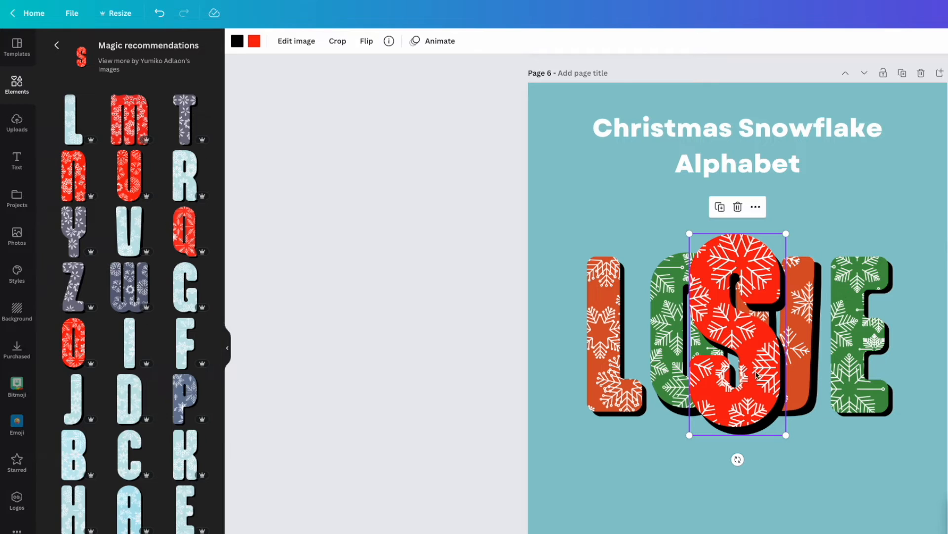
Try dark blue, dark red, green and light teal as the snowflake S's fill color on page 6, and delete the S
left_click_drag(759, 362, 652, 310)
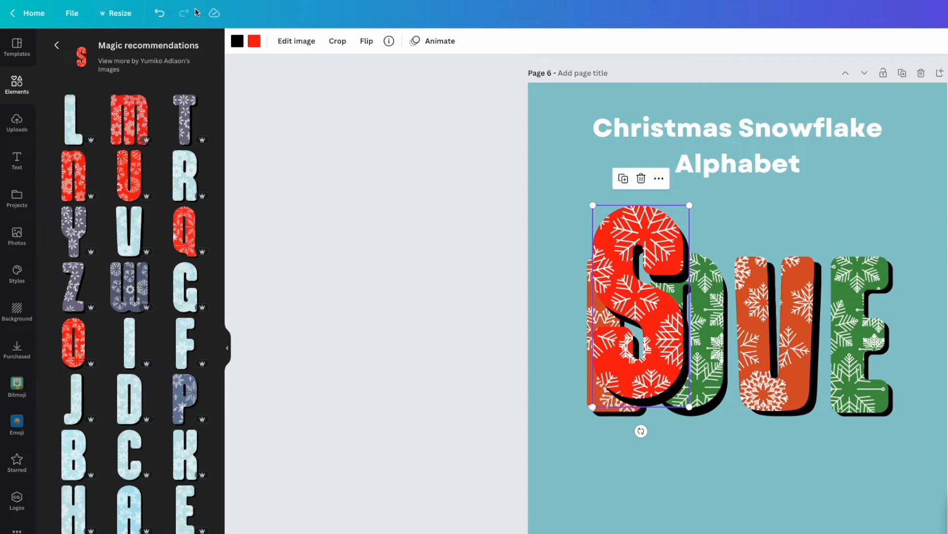
left_click(254, 42)
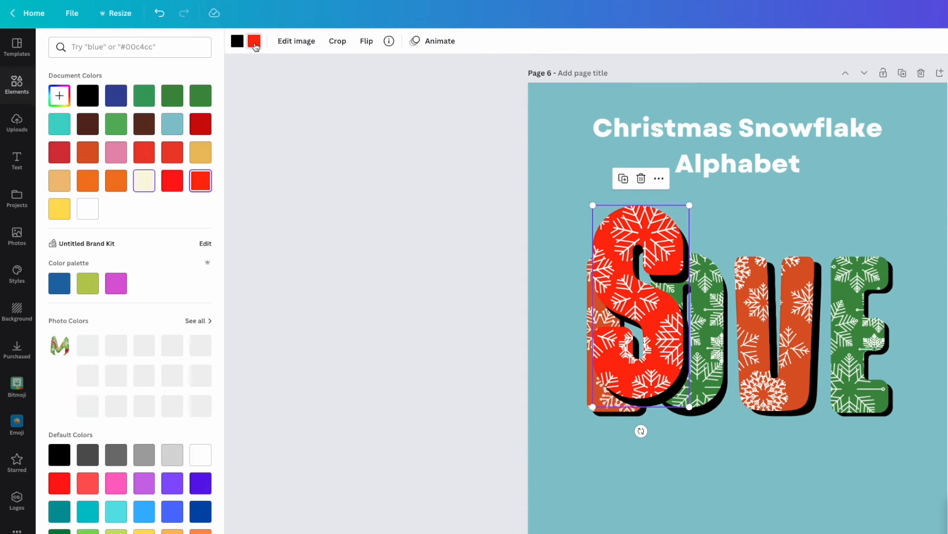
left_click(119, 97)
left_click(200, 127)
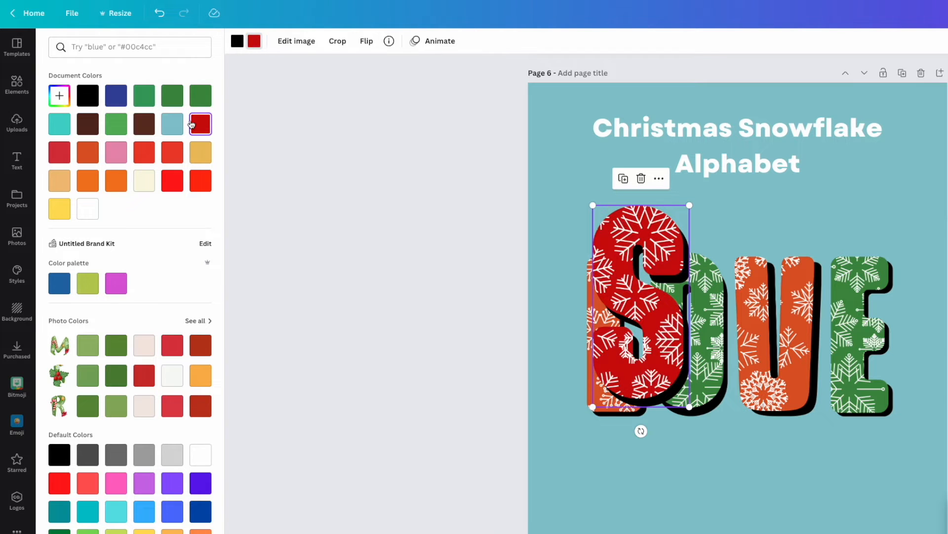
left_click(199, 98)
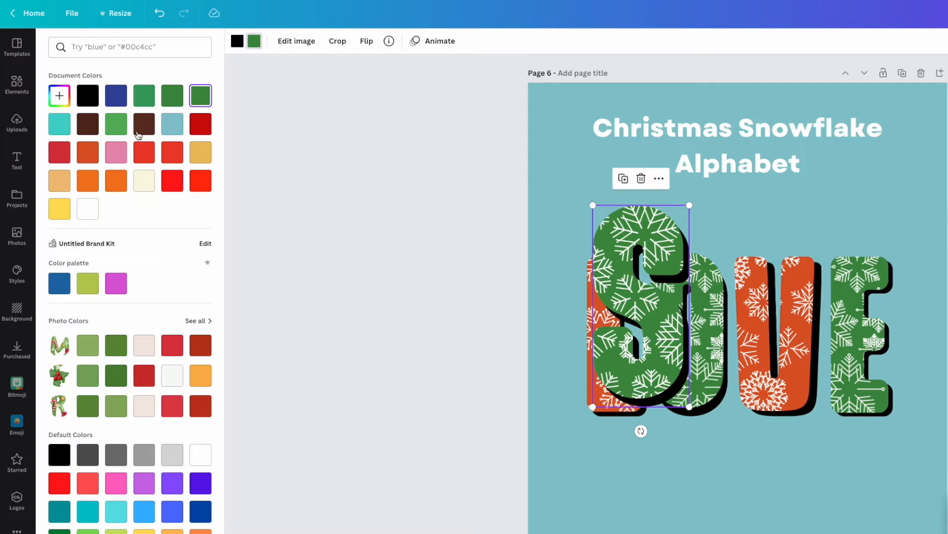
left_click(170, 124)
left_click_drag(643, 242, 611, 237)
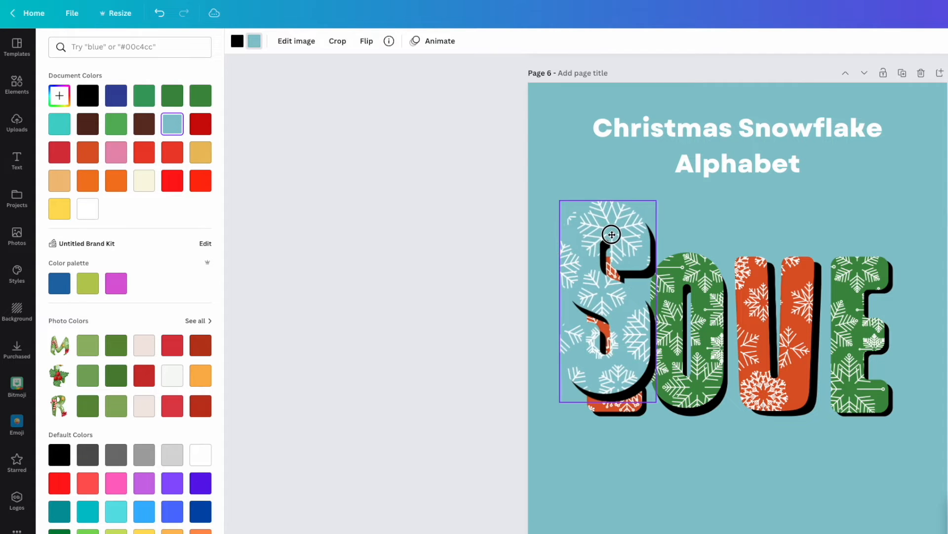
key("Delete")
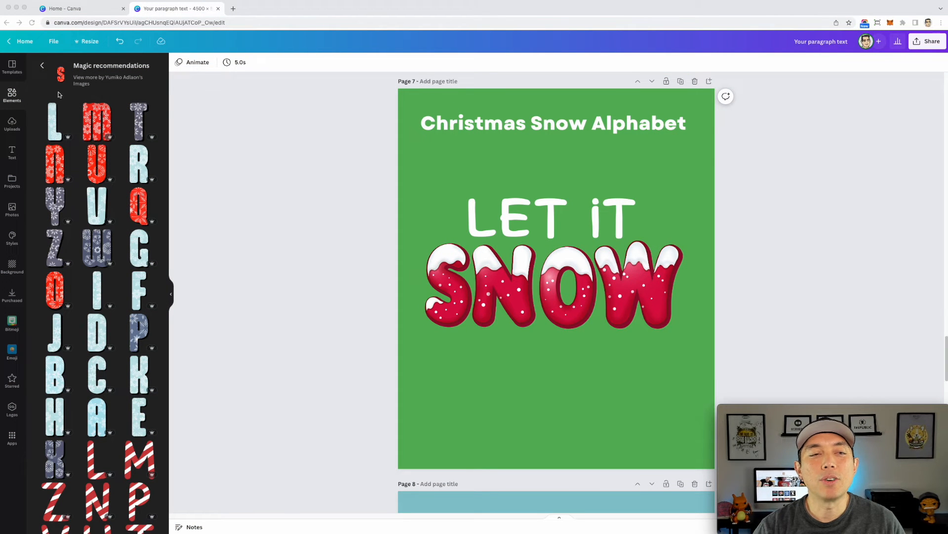
Return to the search results and change the graphics search to "christmas snow alphabet"
left_click(42, 65)
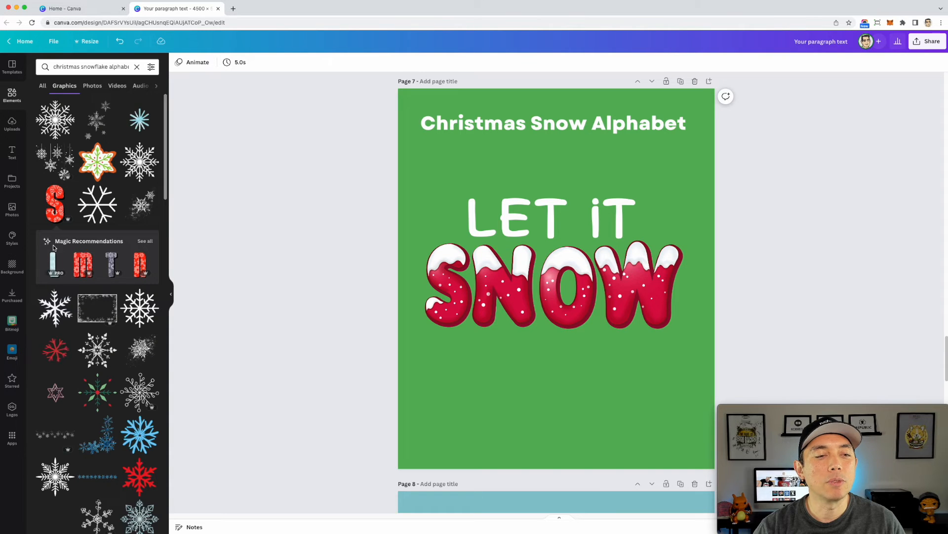
left_click(107, 67)
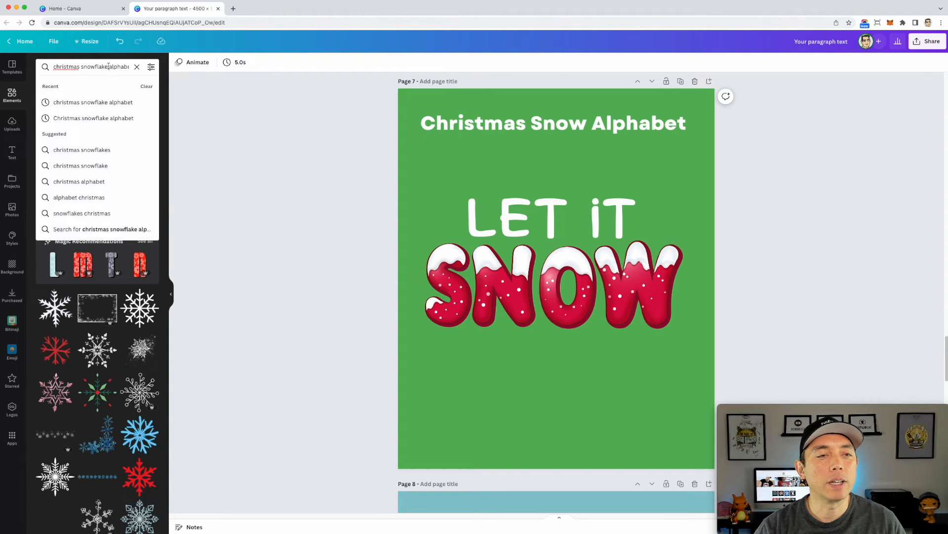
key("BackSpace")
key("BackSpace")
key("BackSpace")
key("BackSpace")
key("BackSpace")
key("BackSpace")
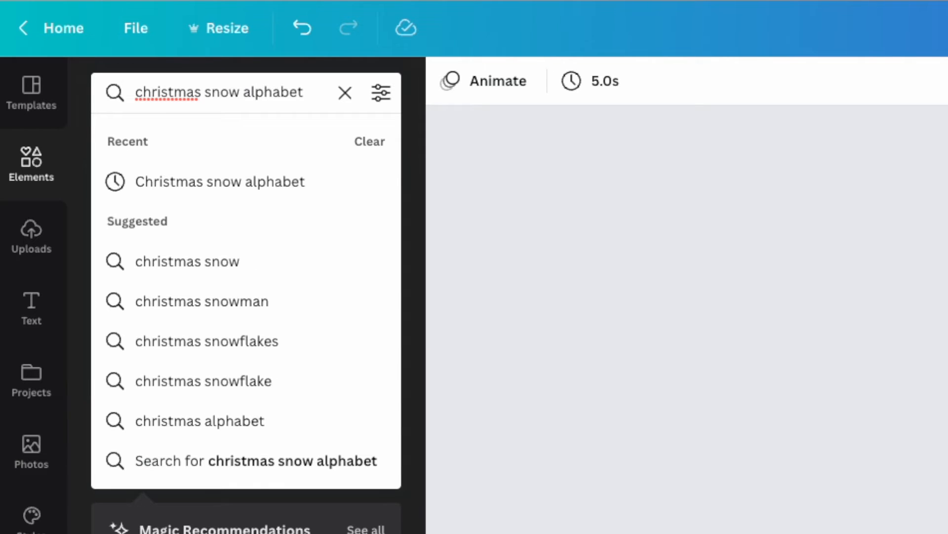
key("Return")
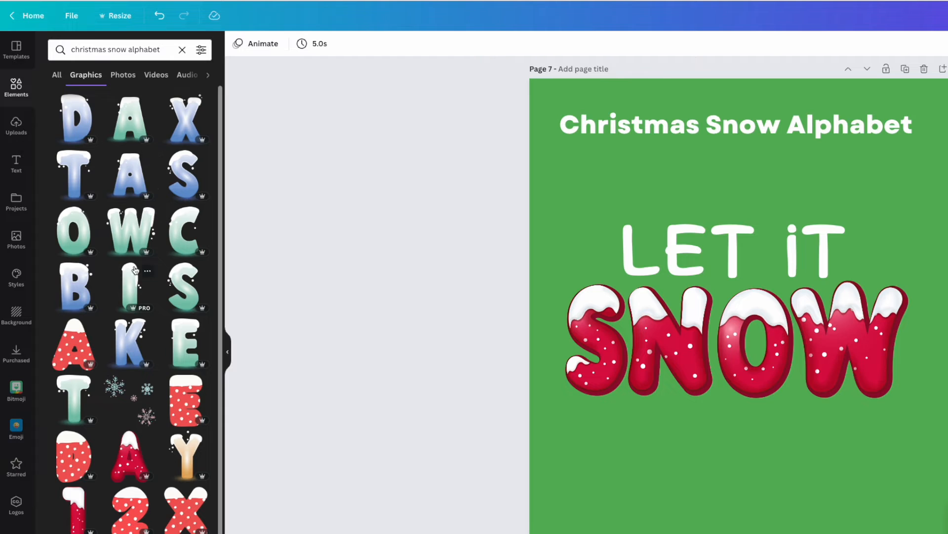
Browse the snow alphabet results, try the red snow-capped A on page 7, shrink it over the SNOW lettering, and delete it
scroll(80, 344, "down", 1)
scroll(80, 340, "down", 3)
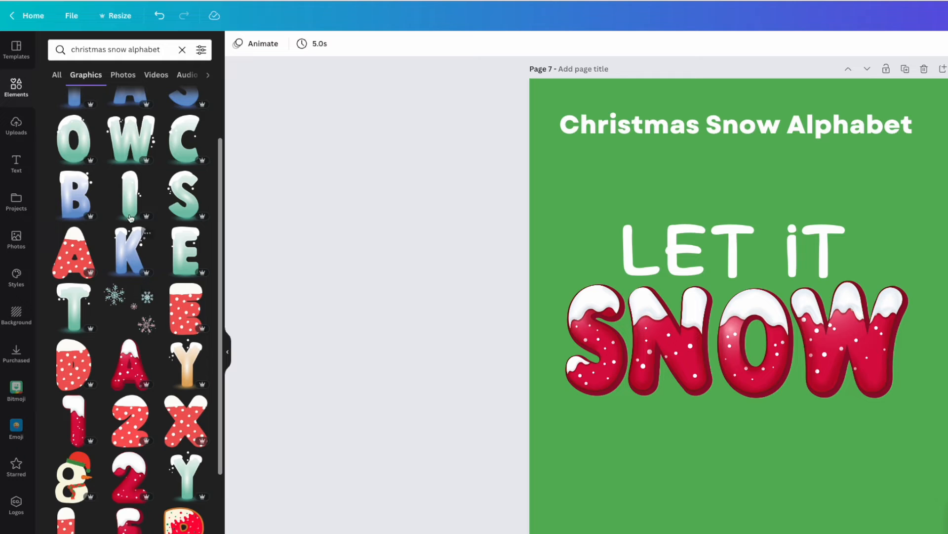
scroll(140, 320, "down", 1)
left_click(124, 340)
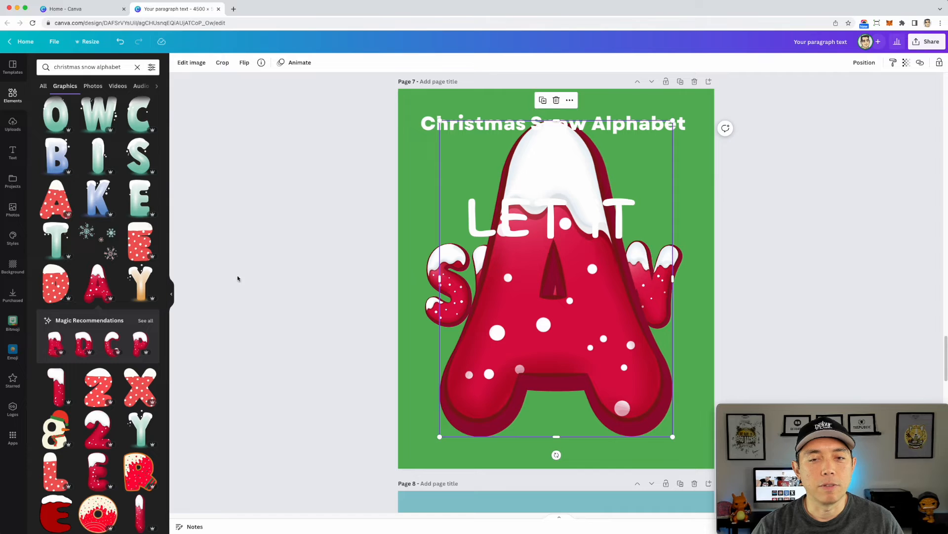
left_click_drag(673, 121, 575, 253)
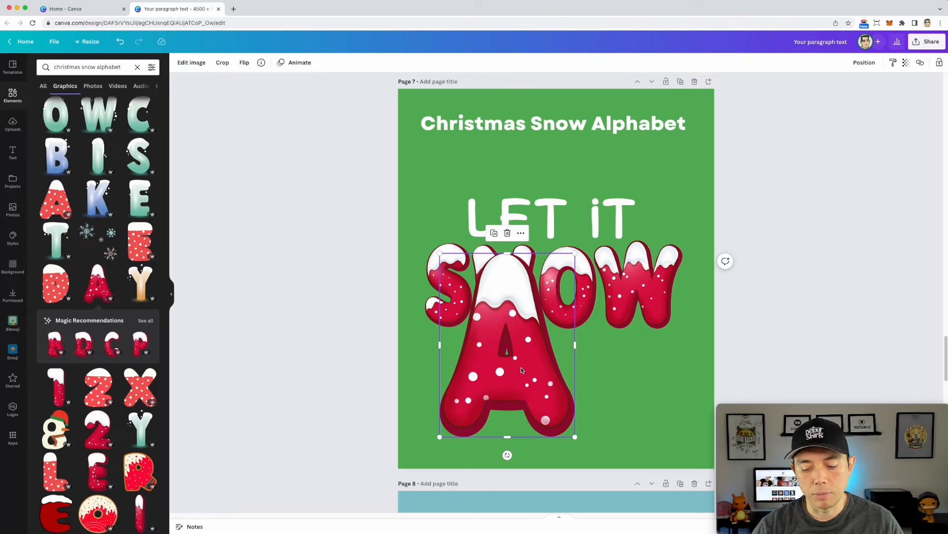
key("Delete")
Try the polka-dot E, the blue snow-capped B and the red-iced donut O from the results on page 7
left_click(140, 244)
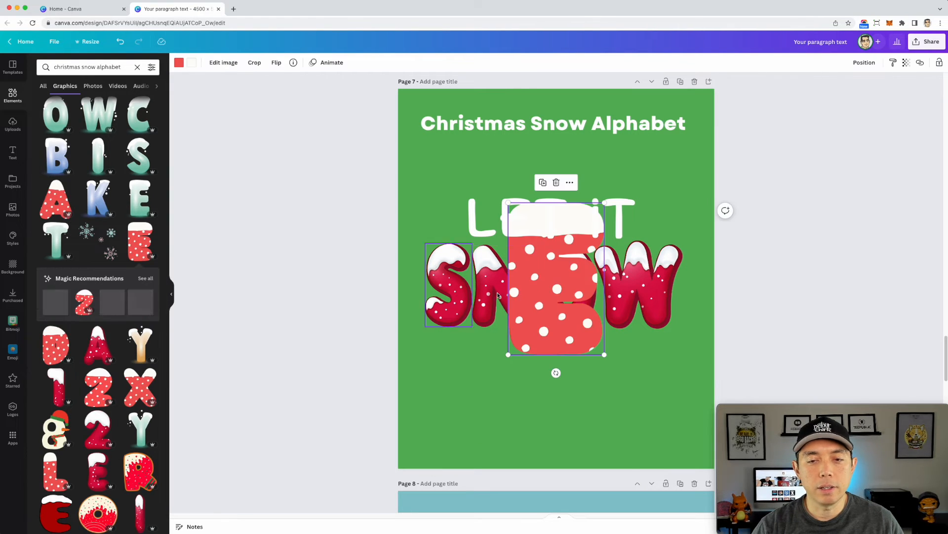
left_click_drag(541, 278, 482, 359)
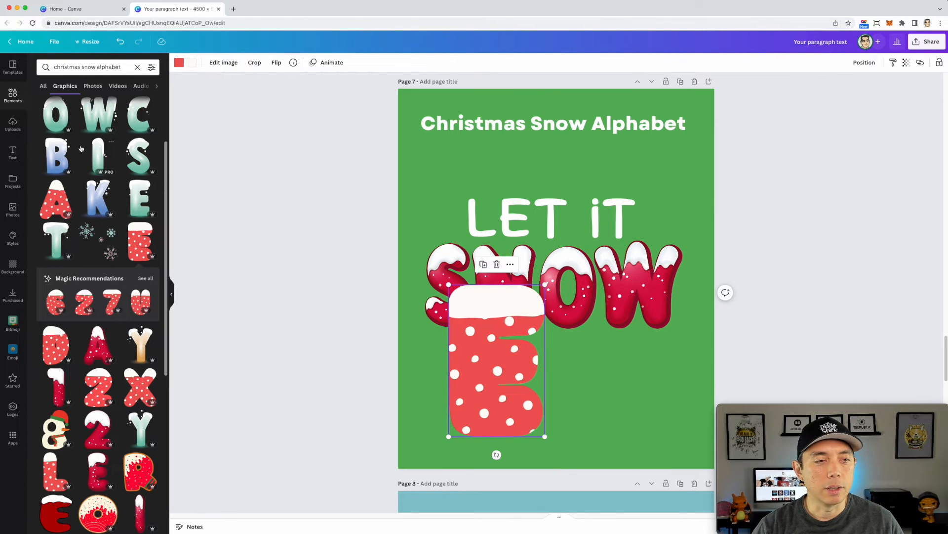
left_click(57, 155)
left_click_drag(593, 332, 594, 336)
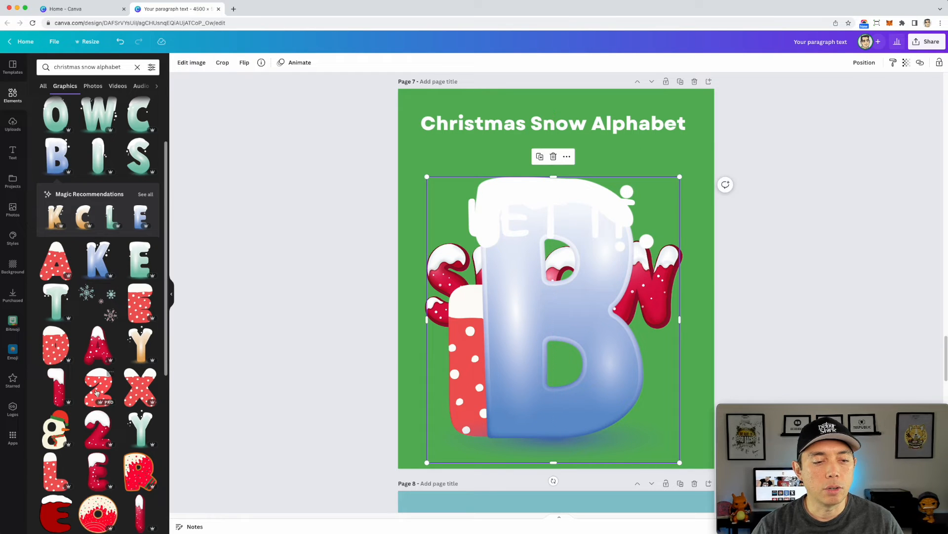
scroll(57, 351, "down", 2)
scroll(57, 351, "down", 2)
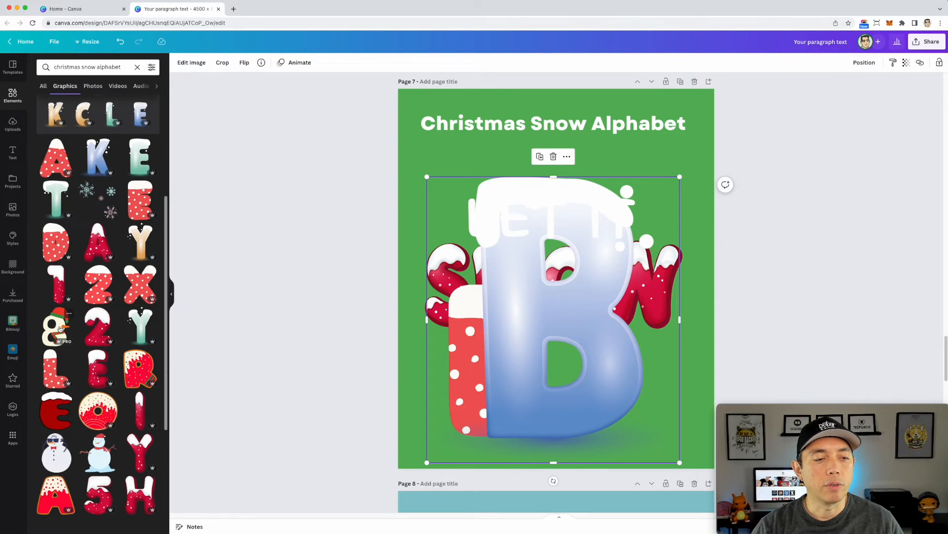
scroll(56, 330, "down", 2)
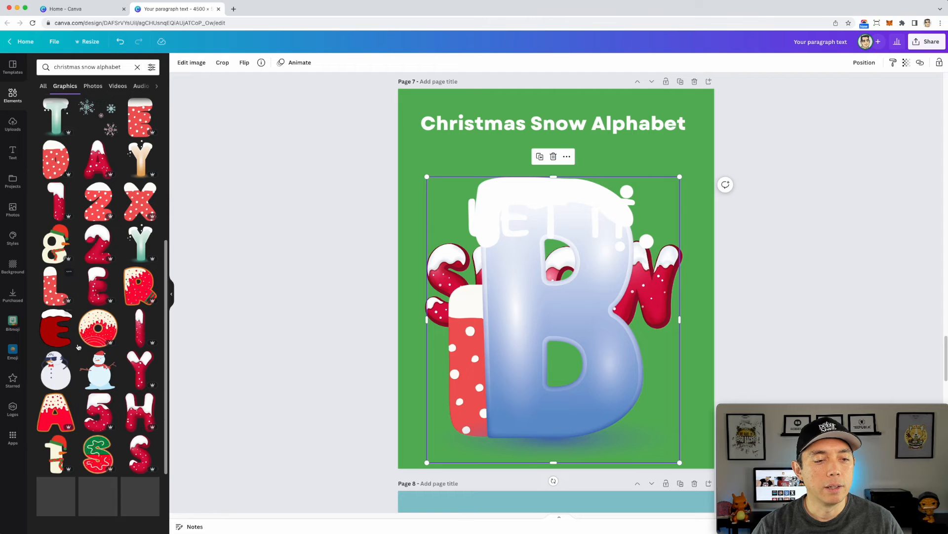
left_click(89, 336)
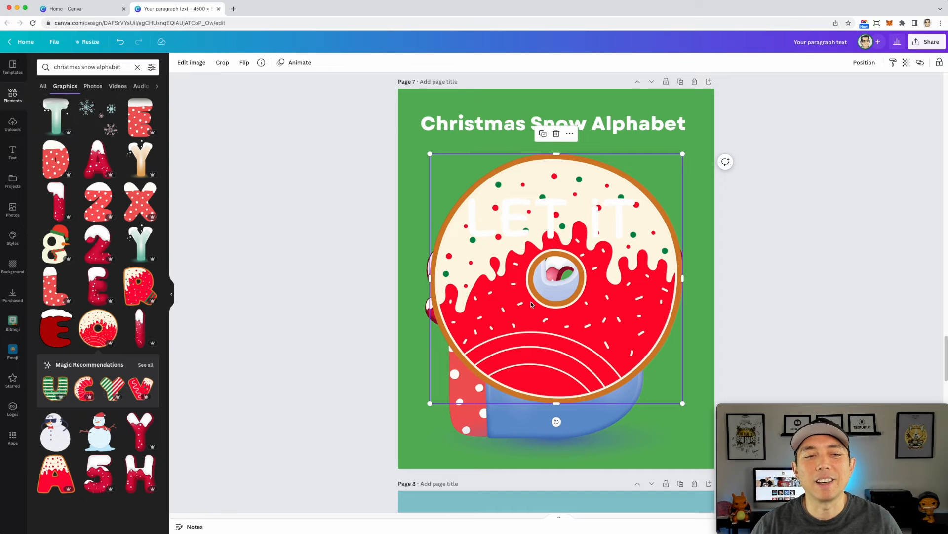
Delete the donut O, the blue B and the polka-dot E from page 7, leaving the LET IT SNOW design
left_click(617, 319)
key("Delete")
left_click(592, 369)
key("Delete")
left_click(501, 364)
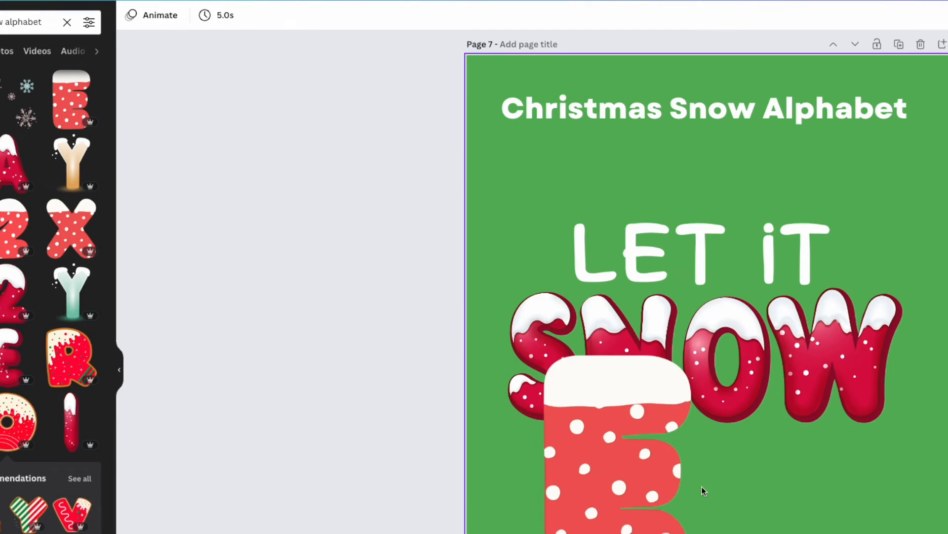
key("Delete")
left_click(700, 246)
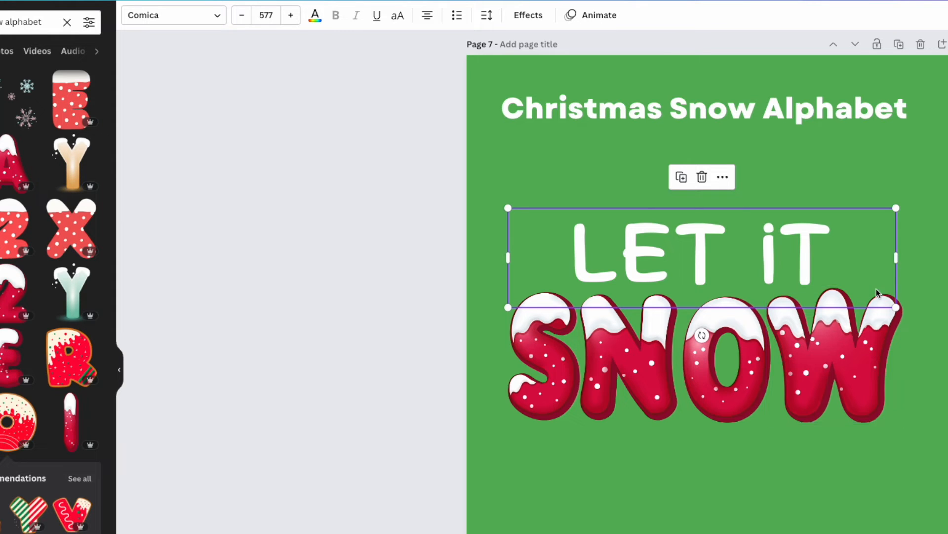
left_click(912, 280)
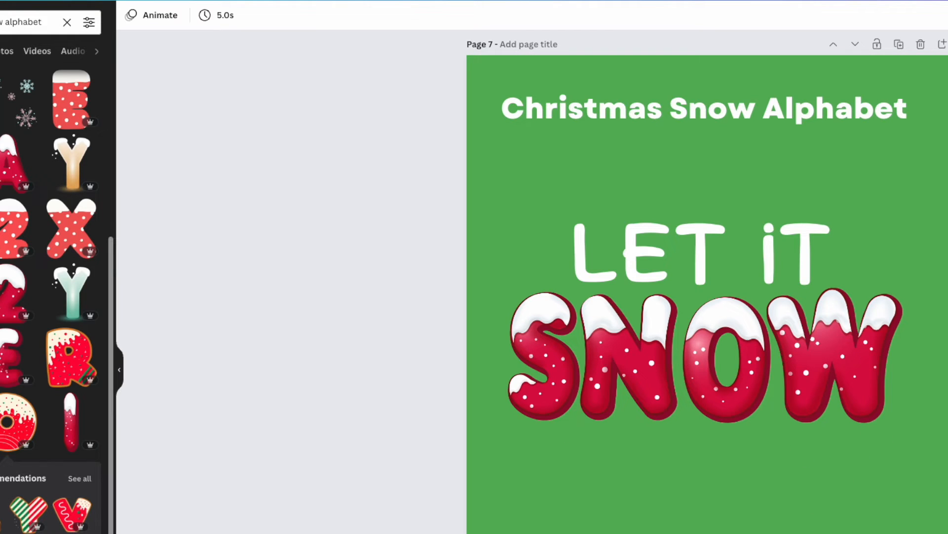
Try the pastel snowflakes graphic from the results on page 7, shrink it, and delete it
left_click(11, 102)
left_click_drag(879, 484, 661, 373)
key("Delete")
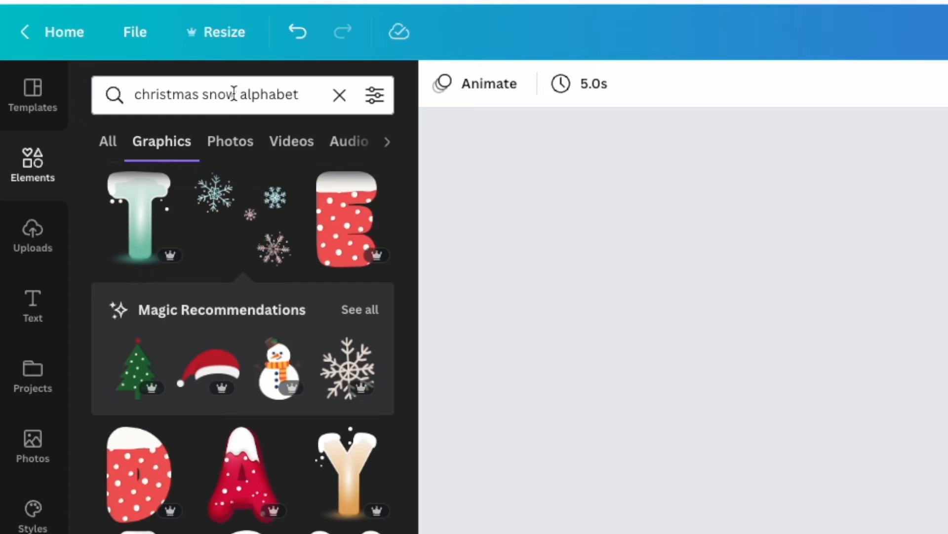
Change the graphics search to "christmas bubble alphabet"
left_click_drag(95, 67, 83, 67)
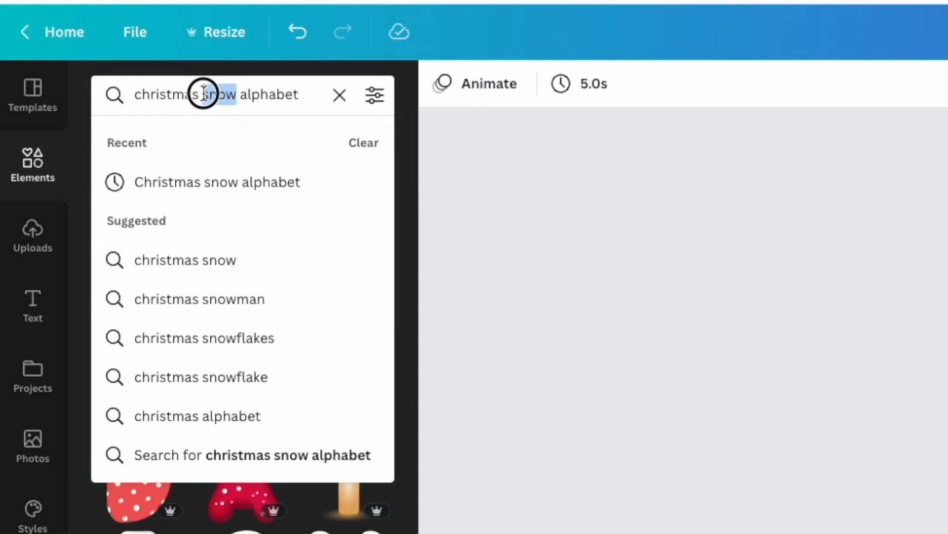
type("bibb;")
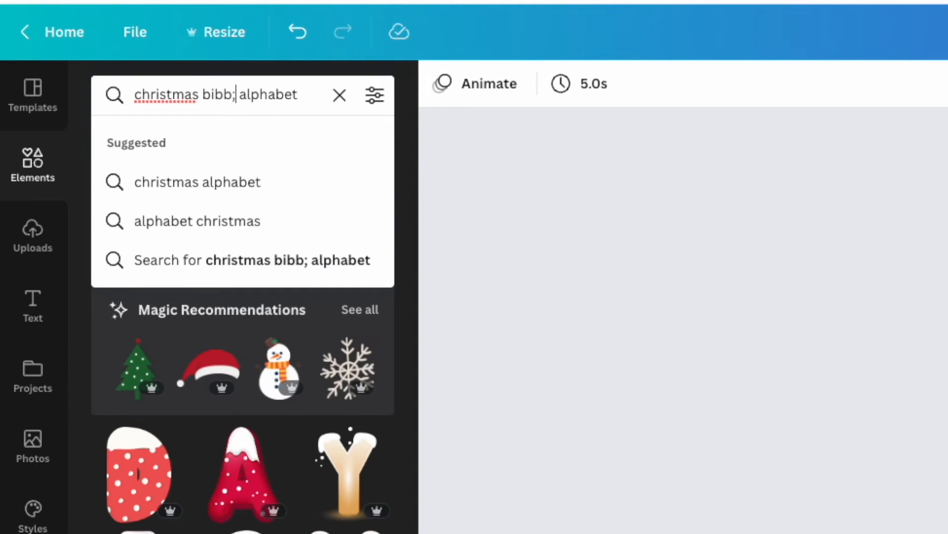
key("BackSpace")
key("BackSpace")
key("BackSpace")
type("ubbl")
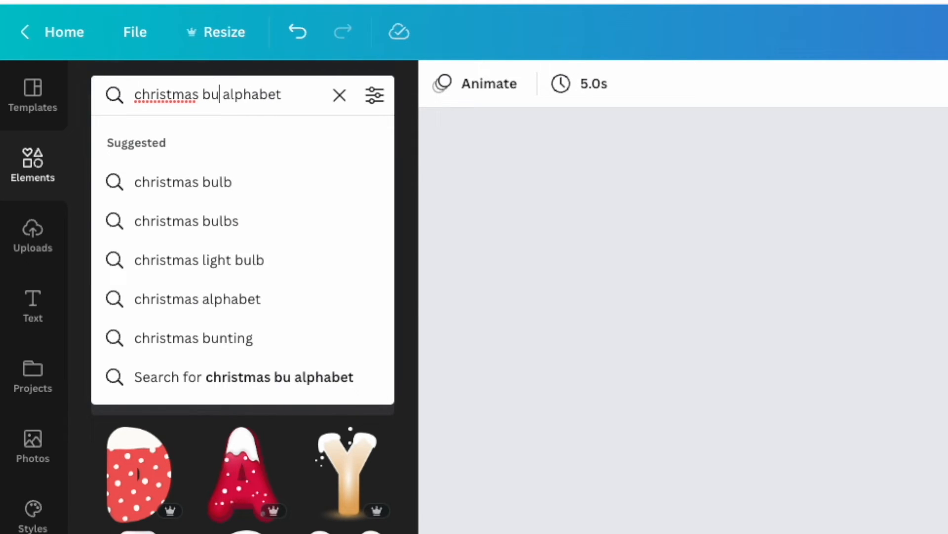
type("e")
key("Return")
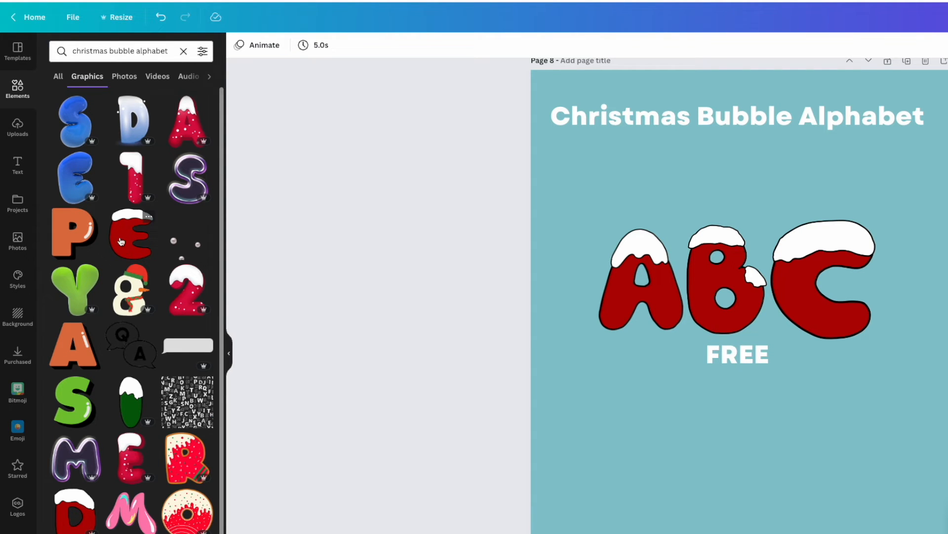
Add the dark red snow-capped E to page 8, shrink it, show all its Magic Recommendations, and move it lower on the page
left_click(127, 241)
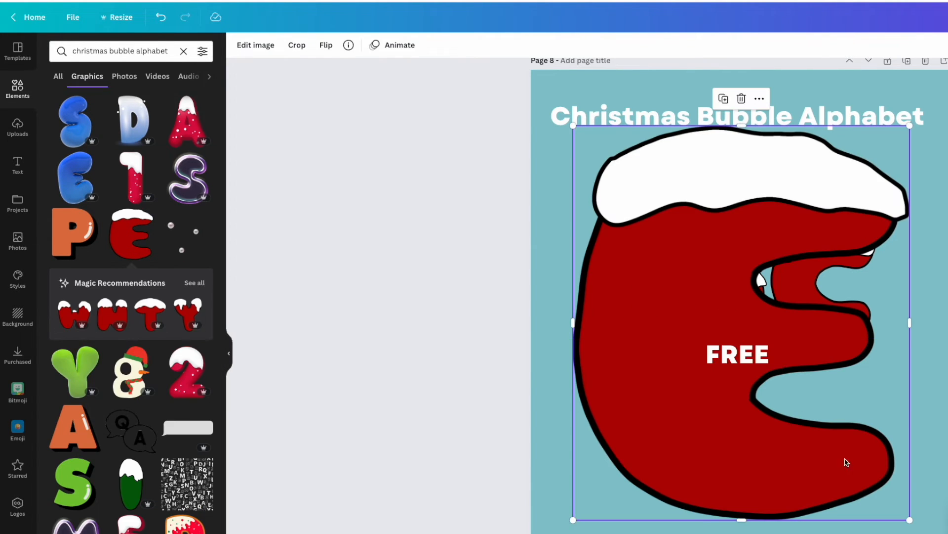
left_click_drag(907, 515, 711, 287)
left_click(195, 282)
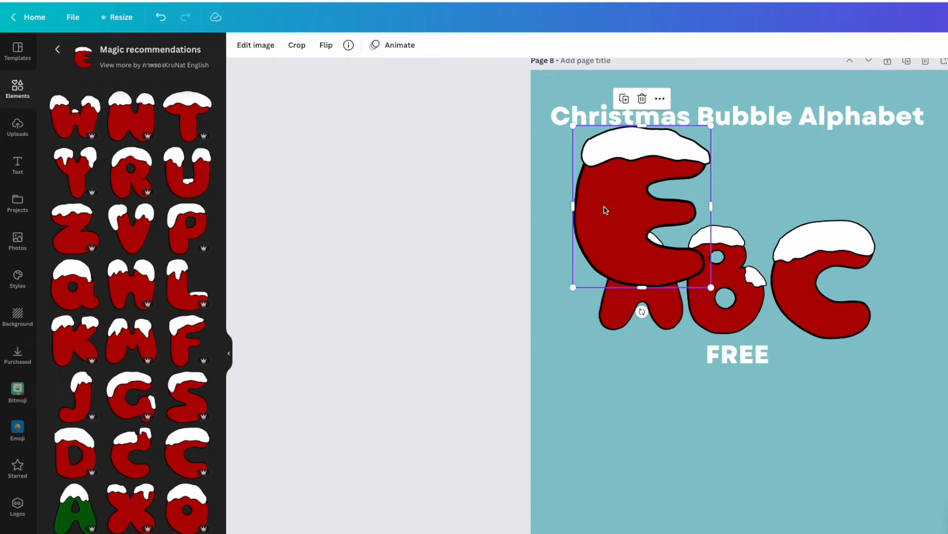
left_click_drag(637, 213, 637, 351)
Compare the E with the snow lettering on page 7, and delete the E from page 8
scroll(804, 339, "up", 5)
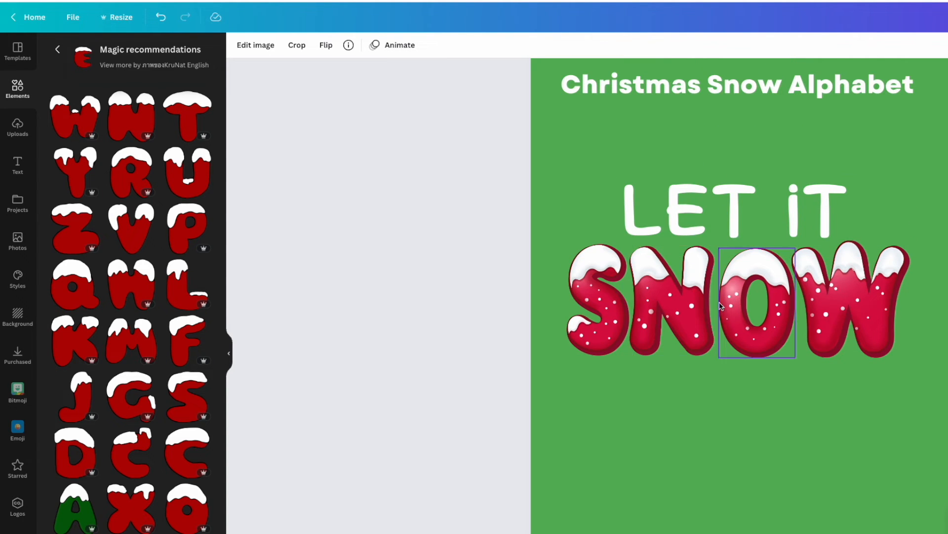
scroll(727, 311, "down", 8)
scroll(728, 311, "down", 3)
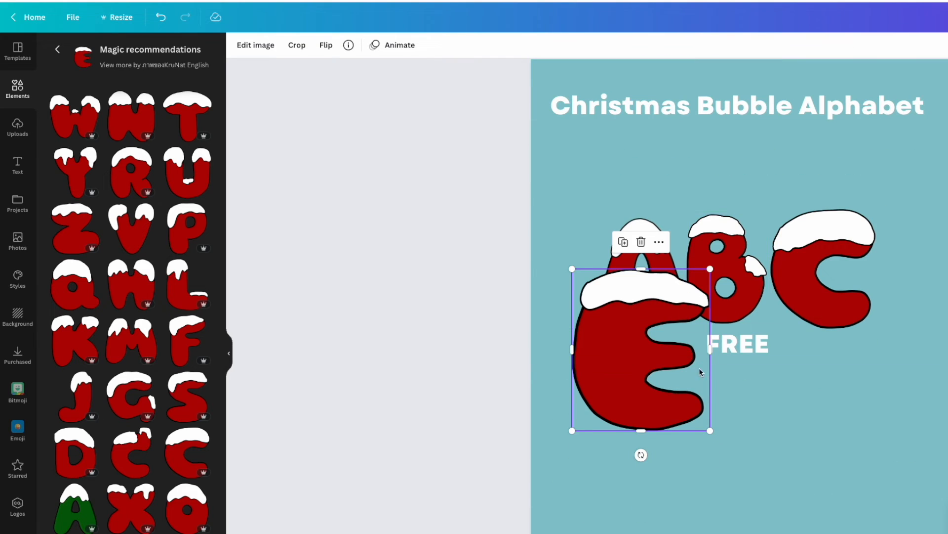
left_click(650, 365)
key("Delete")
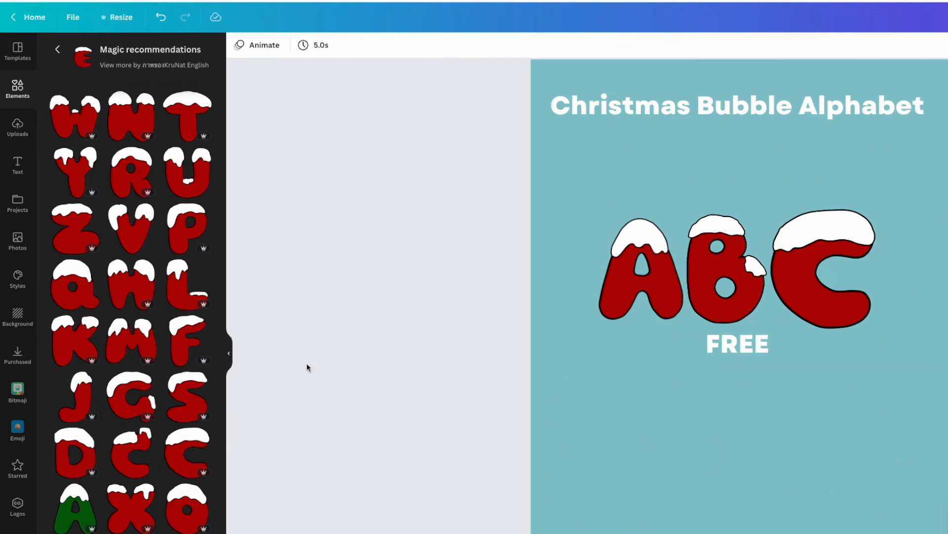
Try the plain dark red D without snow from the Magic Recommendations on page 8, and undo the addition
scroll(133, 453, "down", 3)
left_click(174, 427)
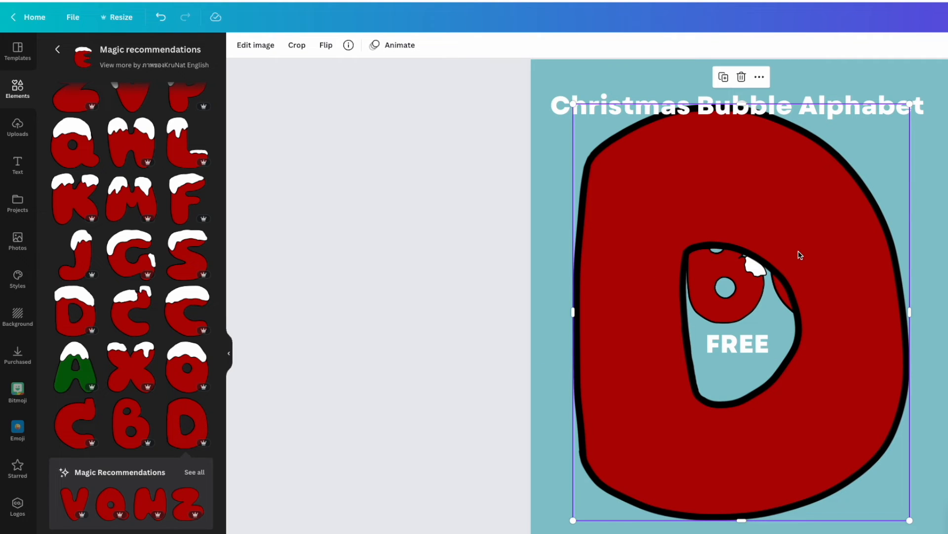
key("ctrl+z")
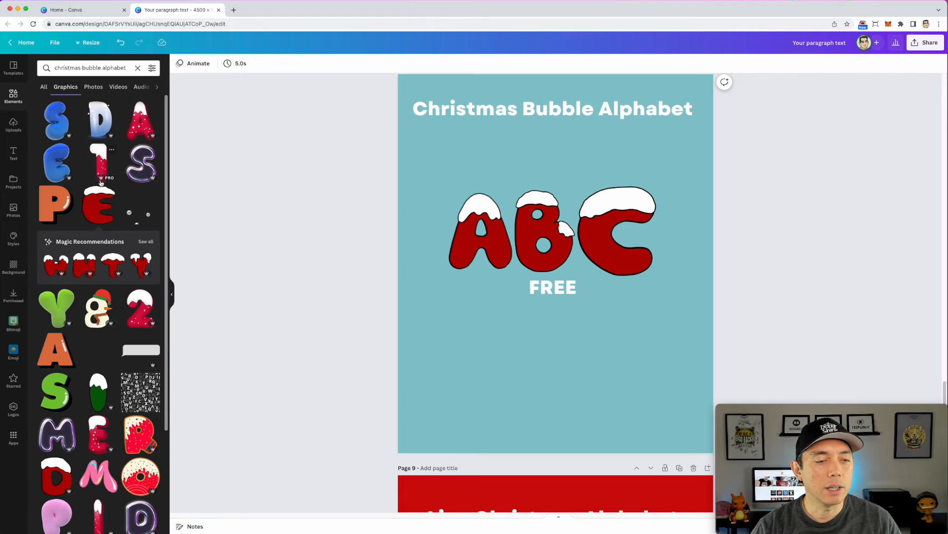
Examine the "christmas bubble alphabet" results for other Christmas letter styles
scroll(99, 183, "down", 3)
scroll(100, 203, "down", 5)
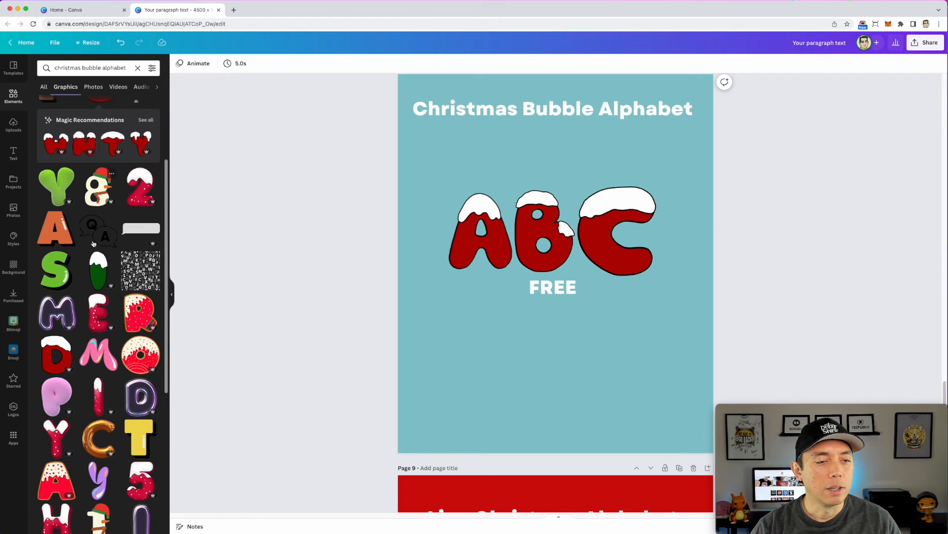
scroll(75, 235, "down", 1)
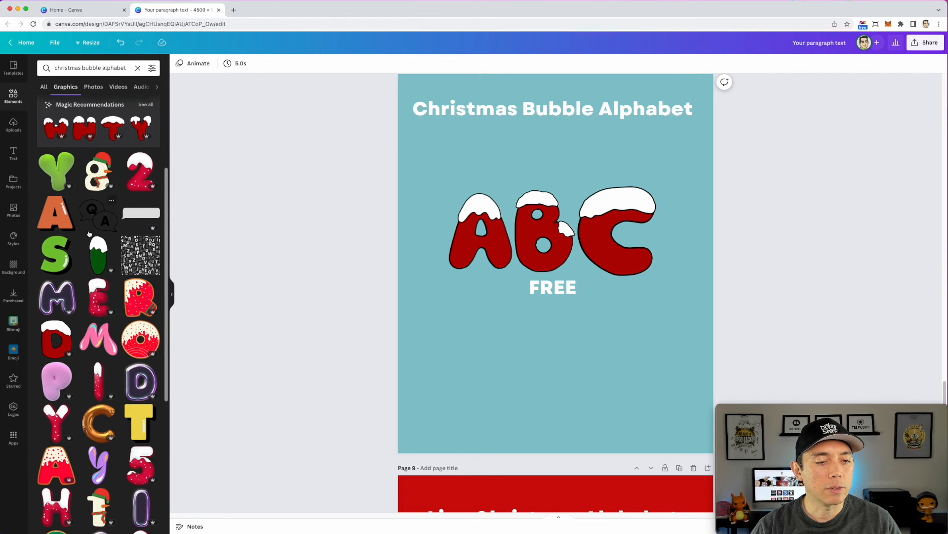
scroll(89, 237, "down", 11)
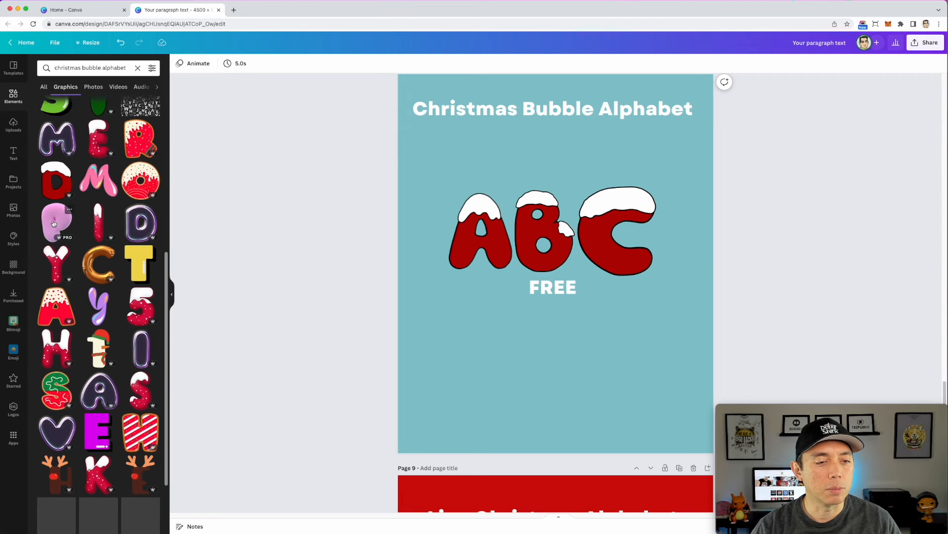
scroll(114, 247, "down", 8)
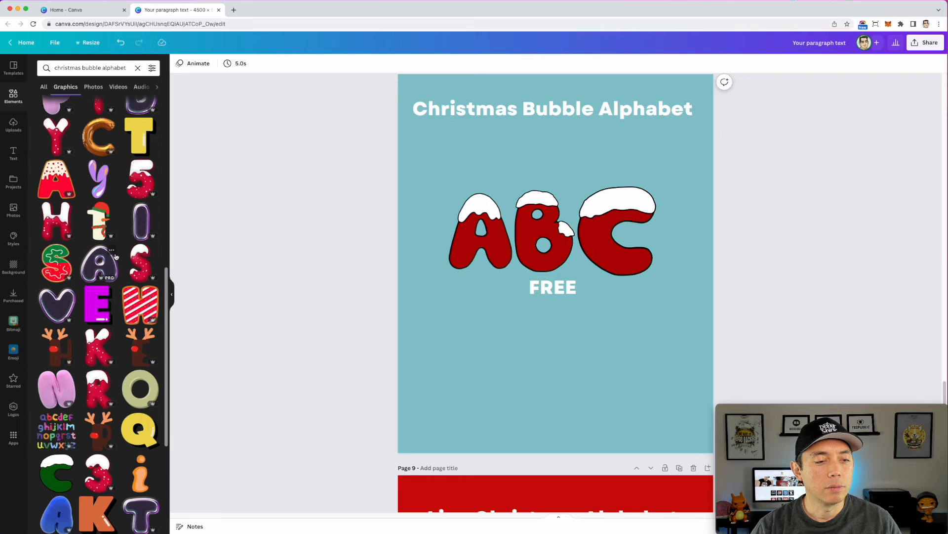
scroll(115, 256, "down", 2)
scroll(115, 256, "down", 15)
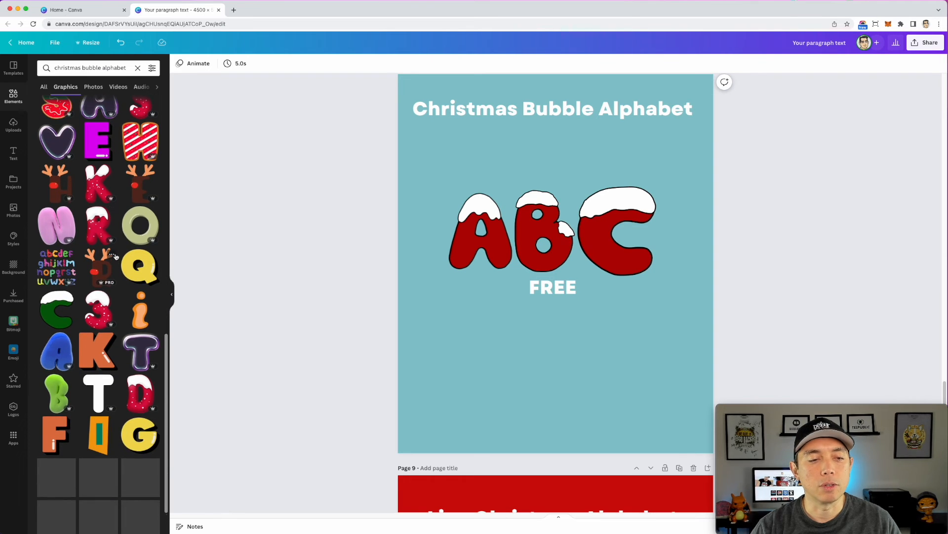
scroll(115, 256, "up", 20)
scroll(116, 257, "up", 20)
Shrink the snow-capped C in the ABC lettering on page 8 and compare it with the snow letters on page 7
left_click(606, 213)
left_click_drag(710, 447, 670, 422)
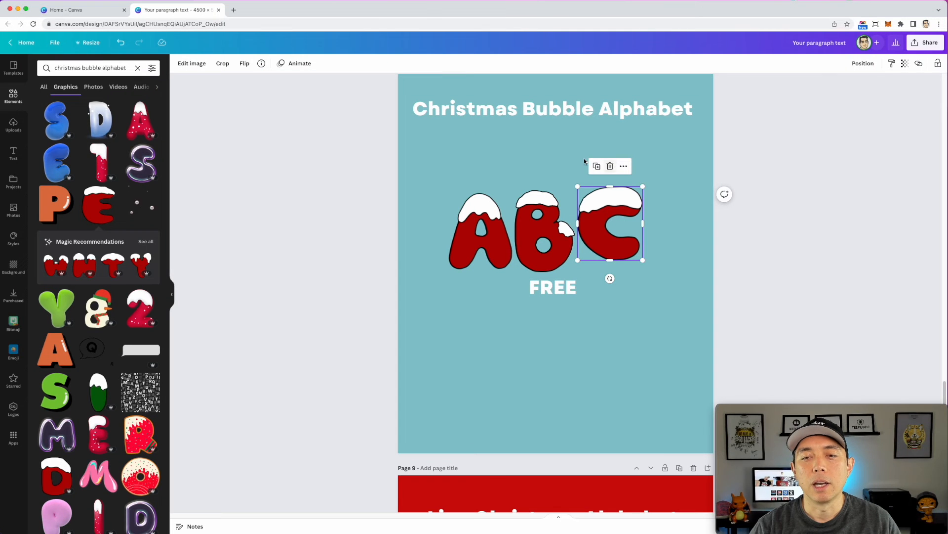
scroll(592, 244, "up", 7)
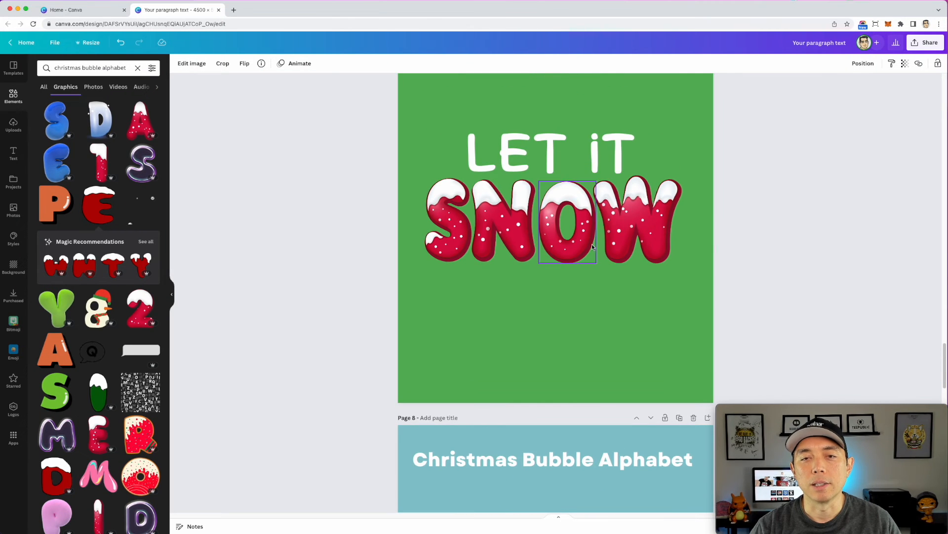
scroll(635, 247, "down", 5)
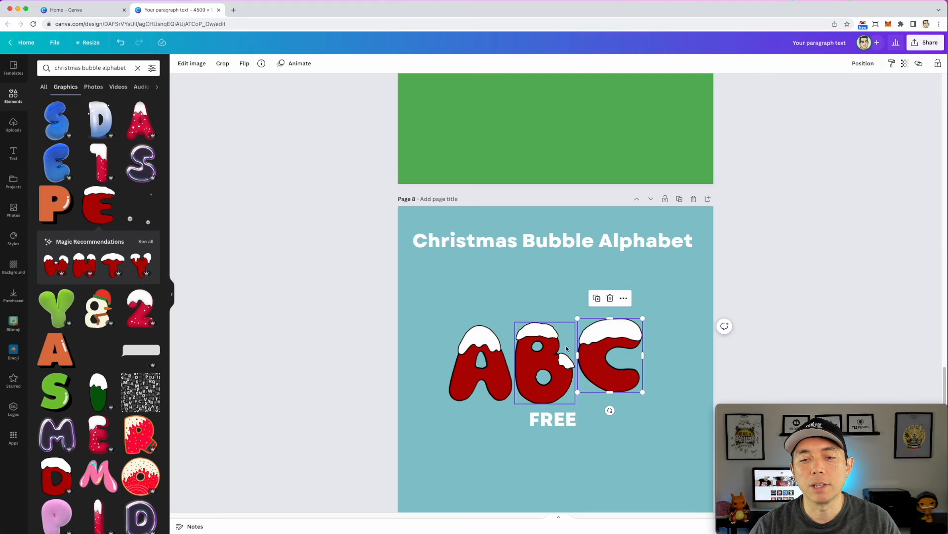
scroll(565, 339, "down", 3)
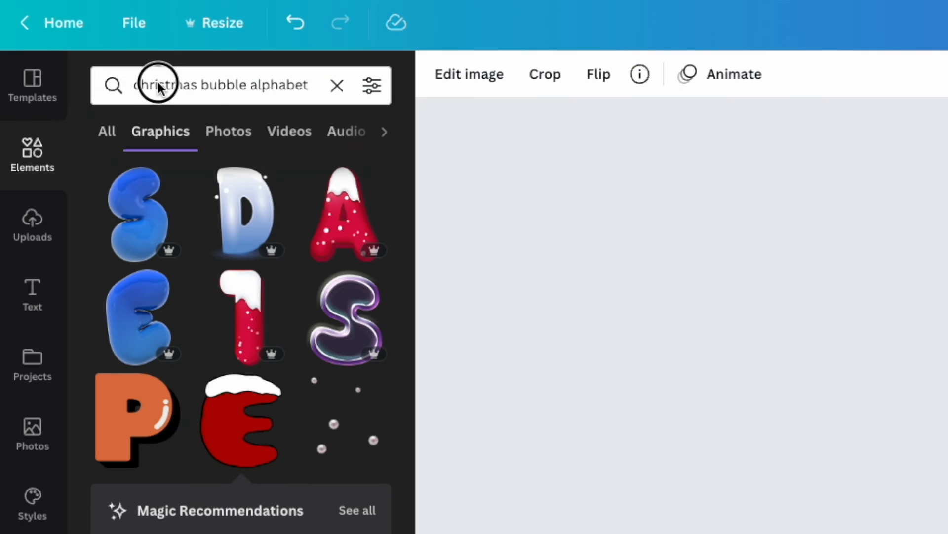
Search the graphics for "line christmas alphabet"
triple_click(158, 83)
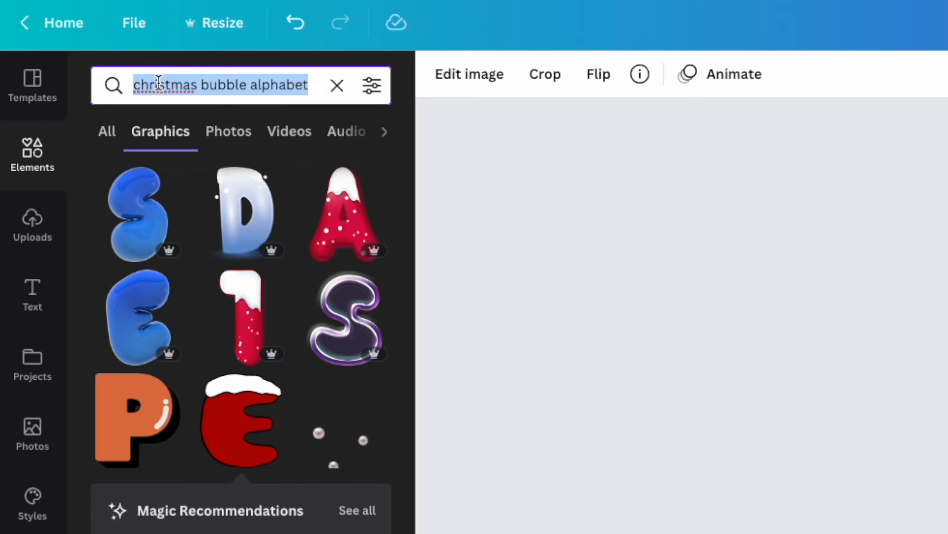
type("line ch")
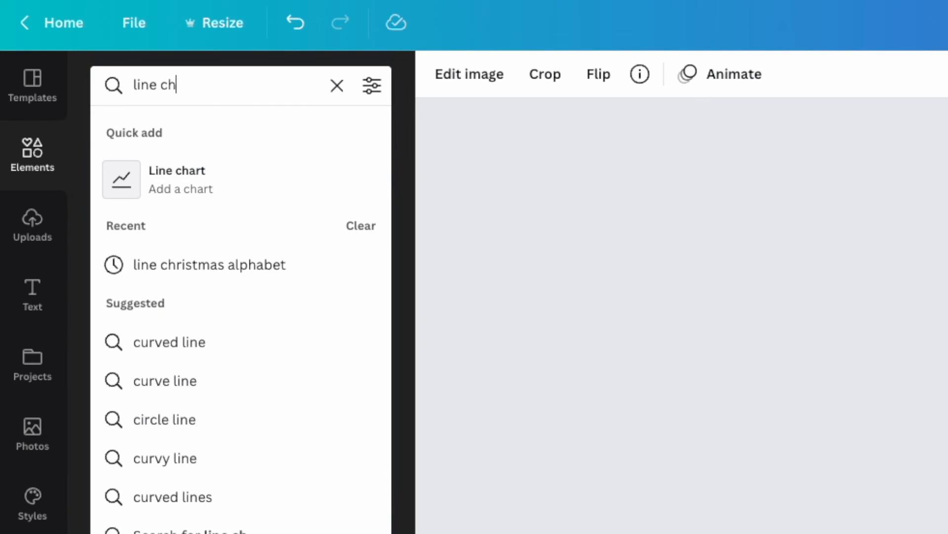
type("ristmas alphabet")
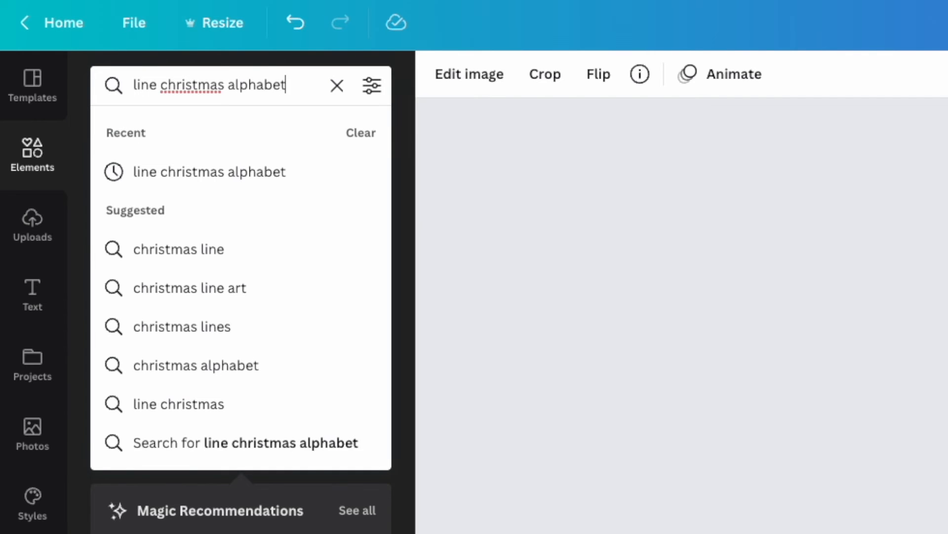
key("Return")
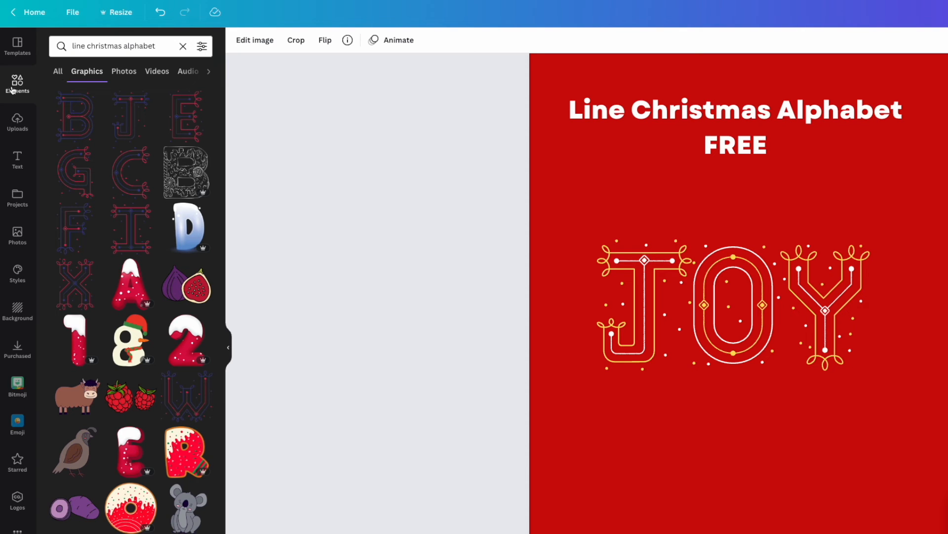
Add the line-style B over the J of JOY on page 9 and recolour its red lines white, trying bright red as well
left_click(80, 124)
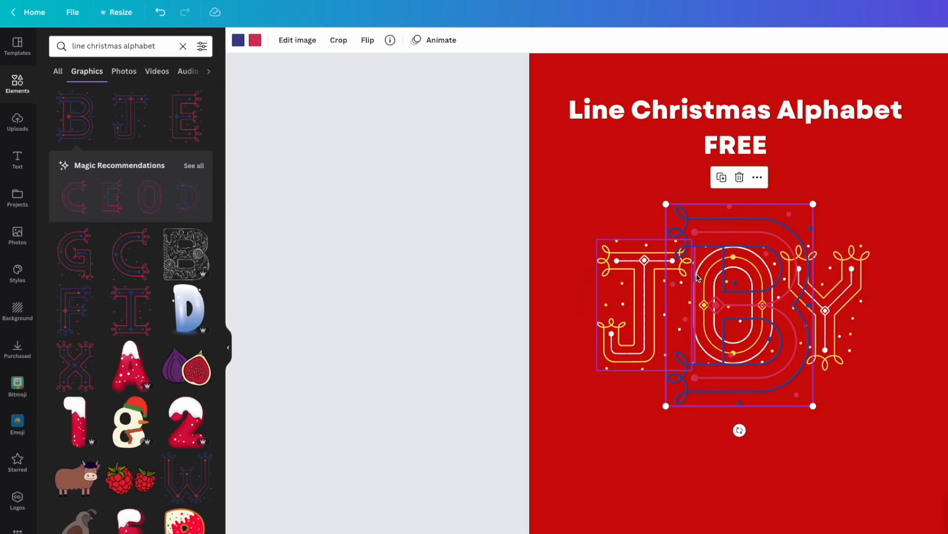
left_click_drag(756, 287, 687, 242)
left_click(254, 42)
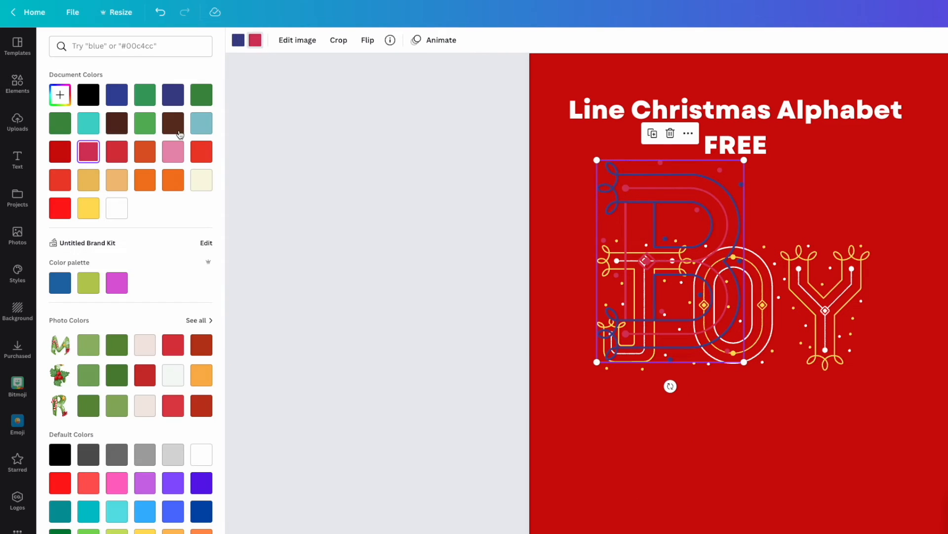
left_click(118, 208)
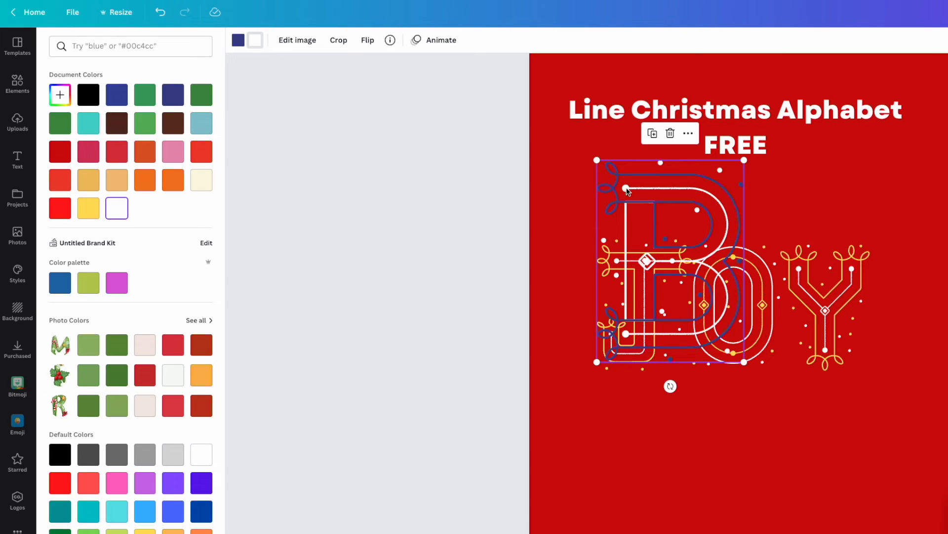
left_click(61, 210)
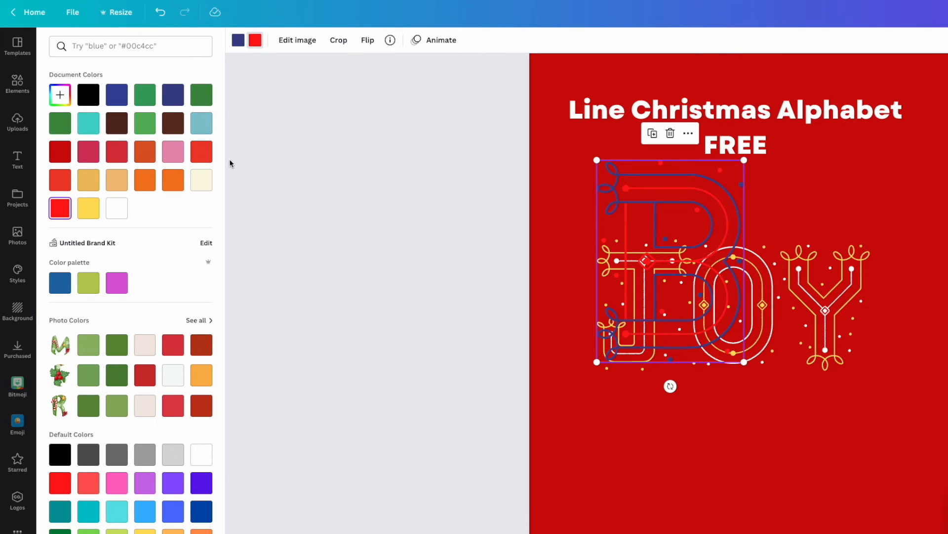
left_click(121, 211)
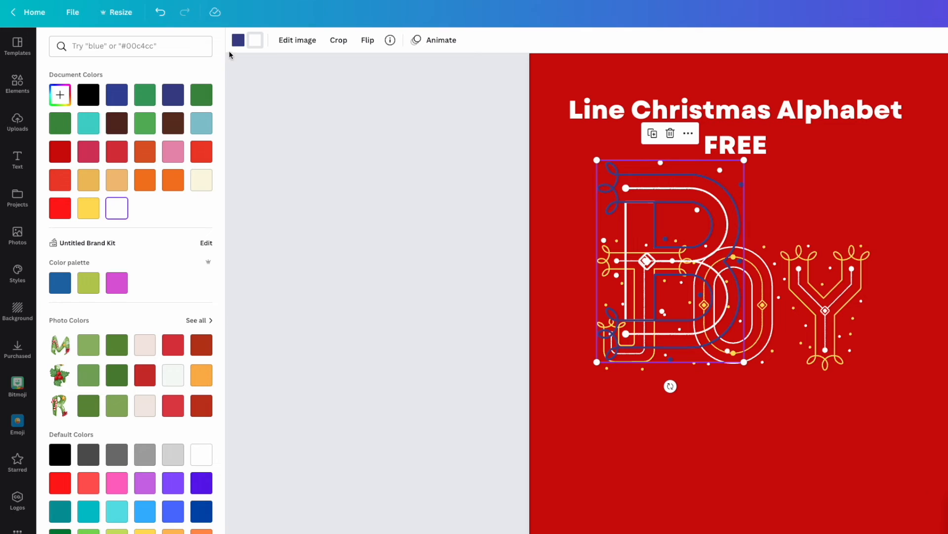
Recolour the B's blue outline light green, shrink the letter and place it below the J of JOY
left_click(118, 161)
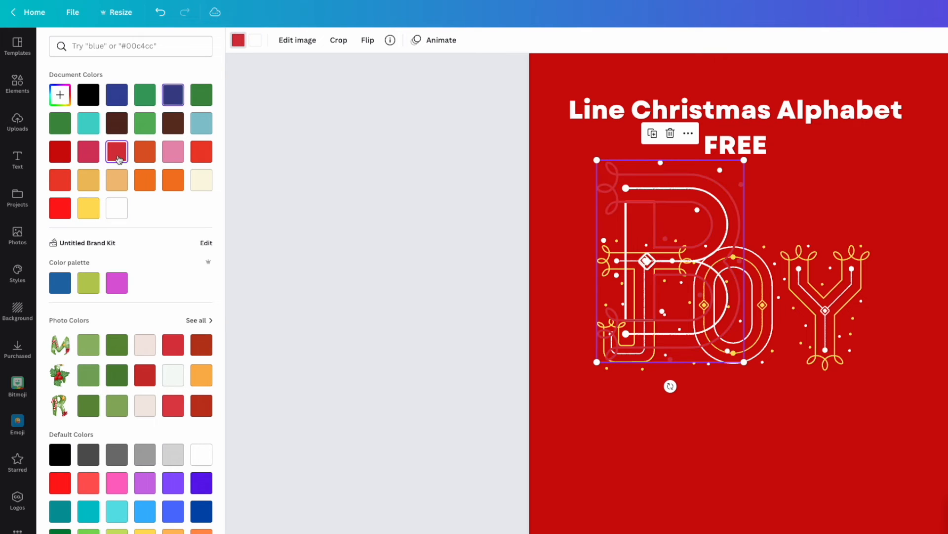
left_click(144, 123)
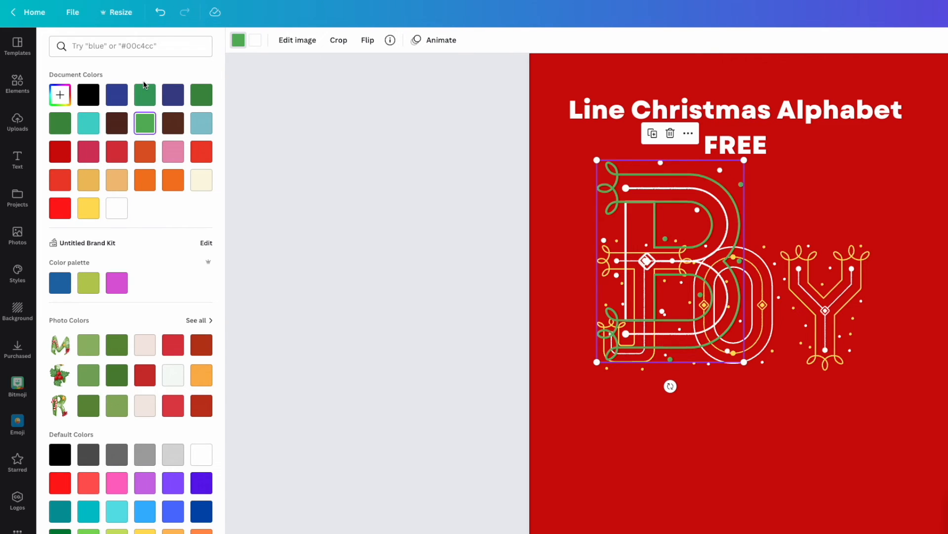
left_click_drag(662, 208, 691, 340)
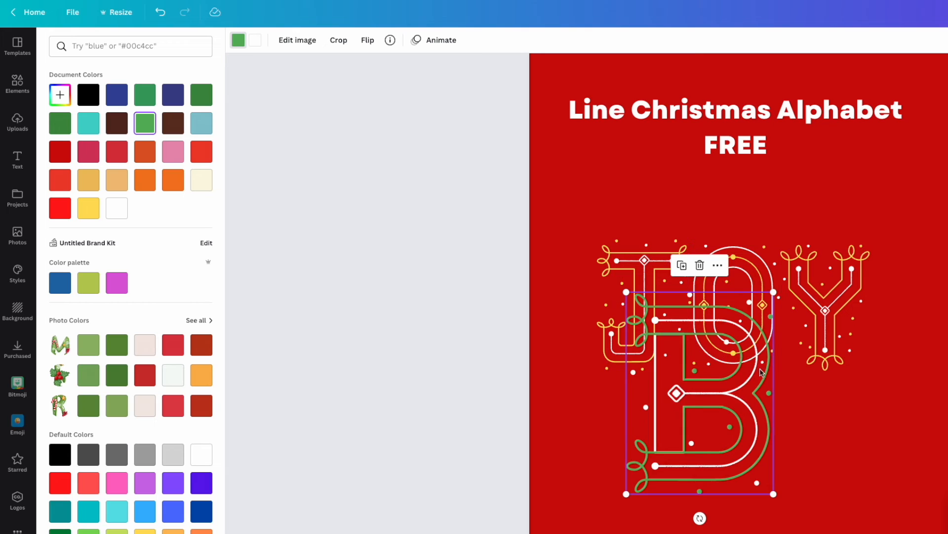
left_click_drag(775, 495, 730, 432)
left_click_drag(685, 369, 647, 453)
left_click(794, 433)
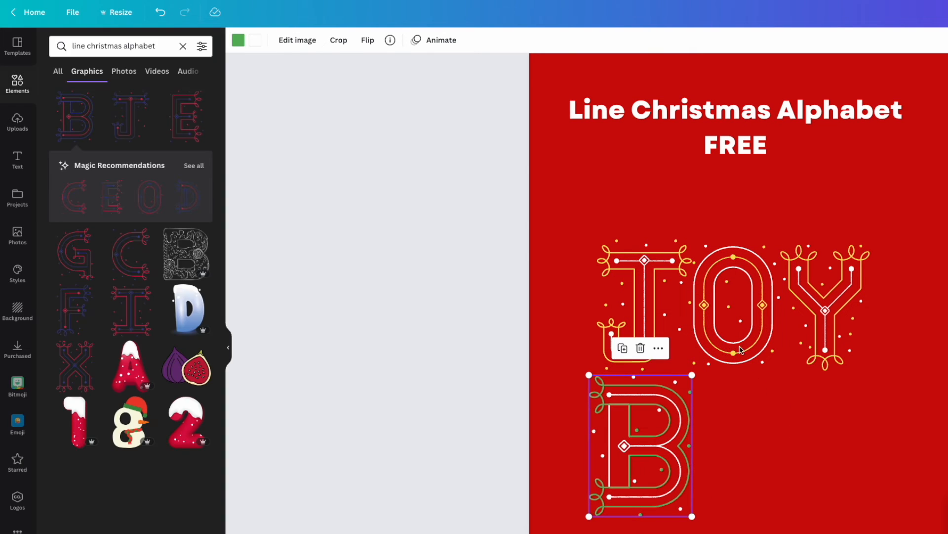
Change the background of the Line Christmas Alphabet page to black
left_click(560, 159)
left_click(556, 222)
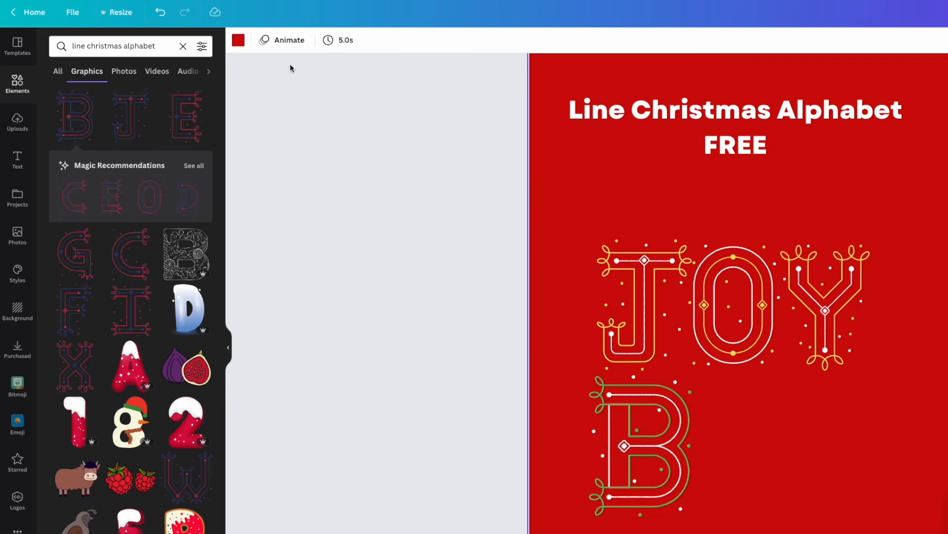
left_click(244, 42)
left_click(88, 95)
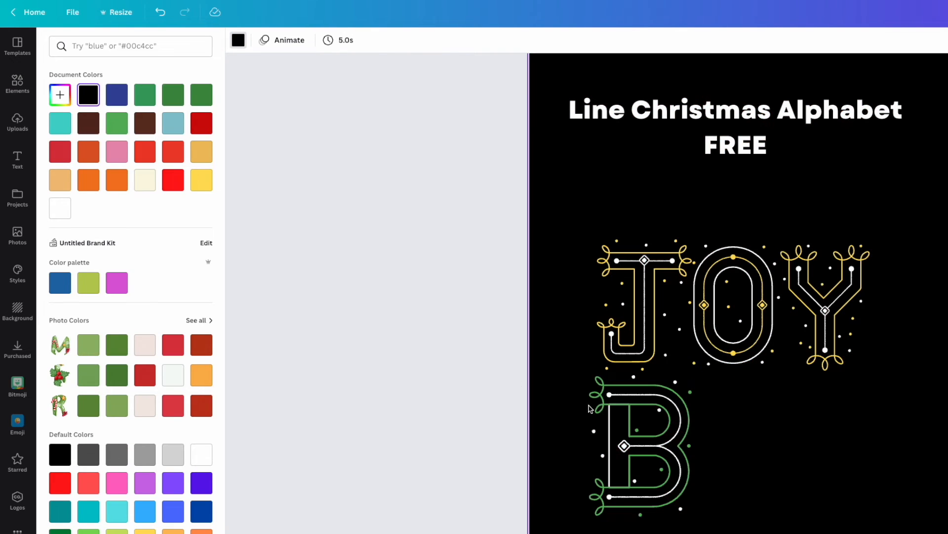
Try dark red for the B's green outline against the black background, and delete the B
left_click(577, 401)
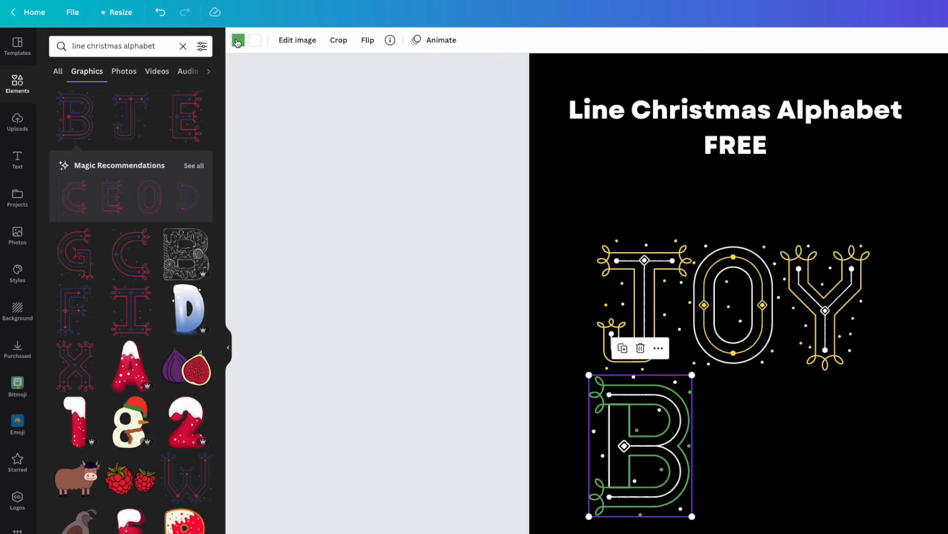
left_click(238, 42)
left_click(202, 125)
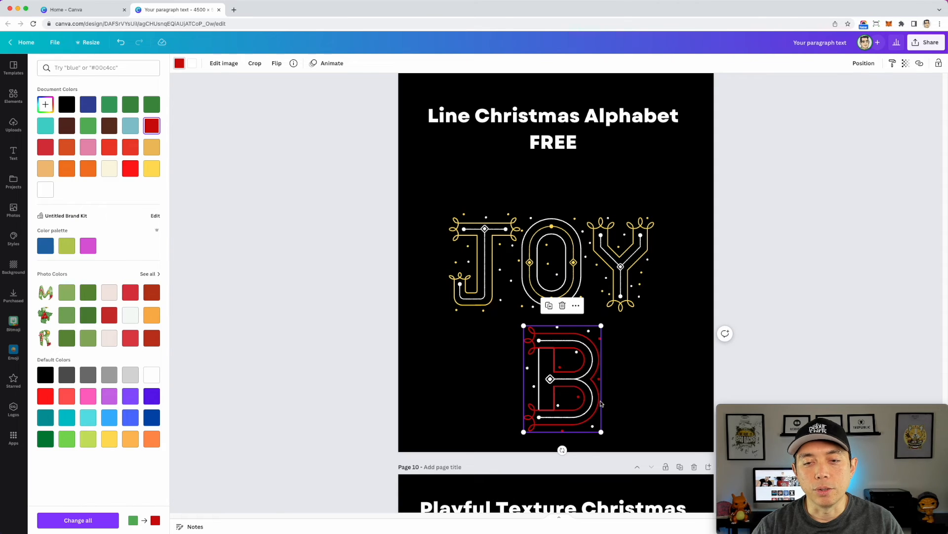
key("Delete")
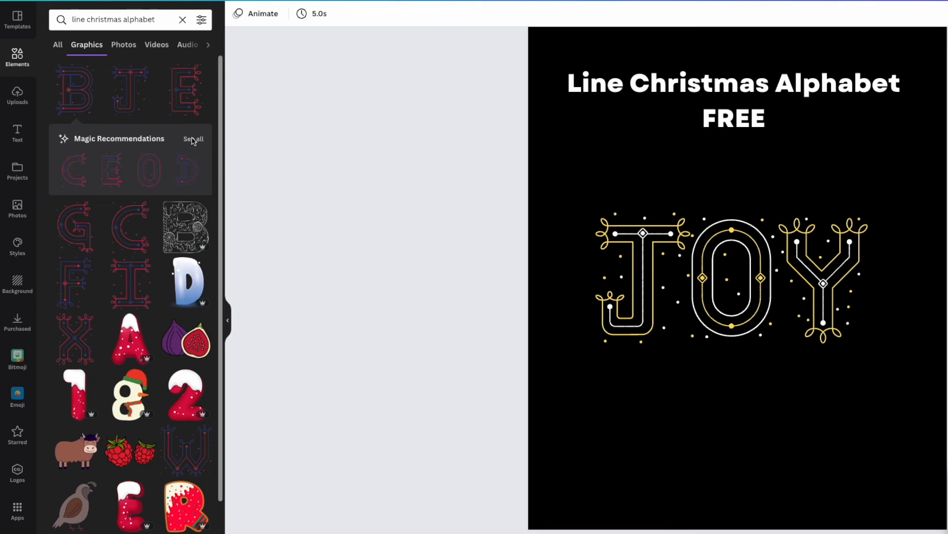
Examine the full Magic Recommendations for the line-style B, including the other Christmas letter styles at the end of the list
left_click(193, 140)
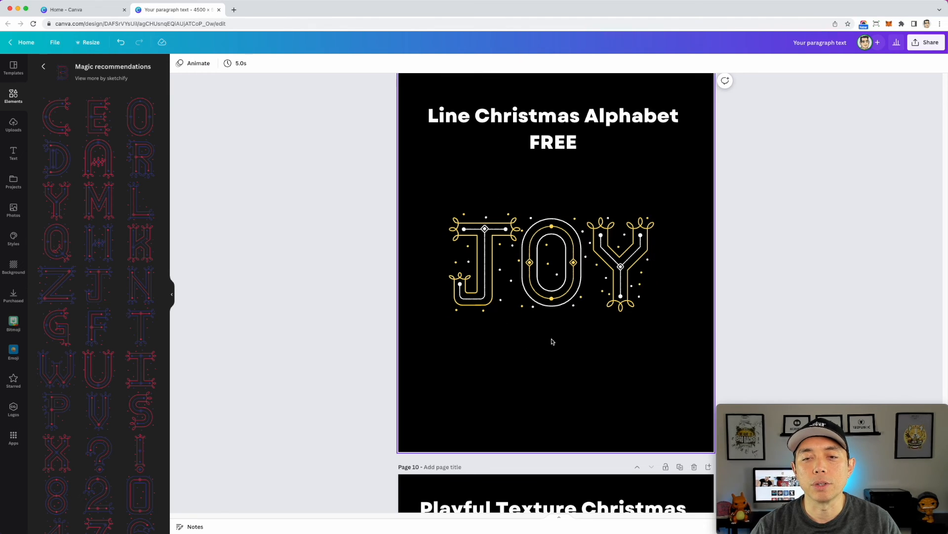
scroll(127, 302, "down", 6)
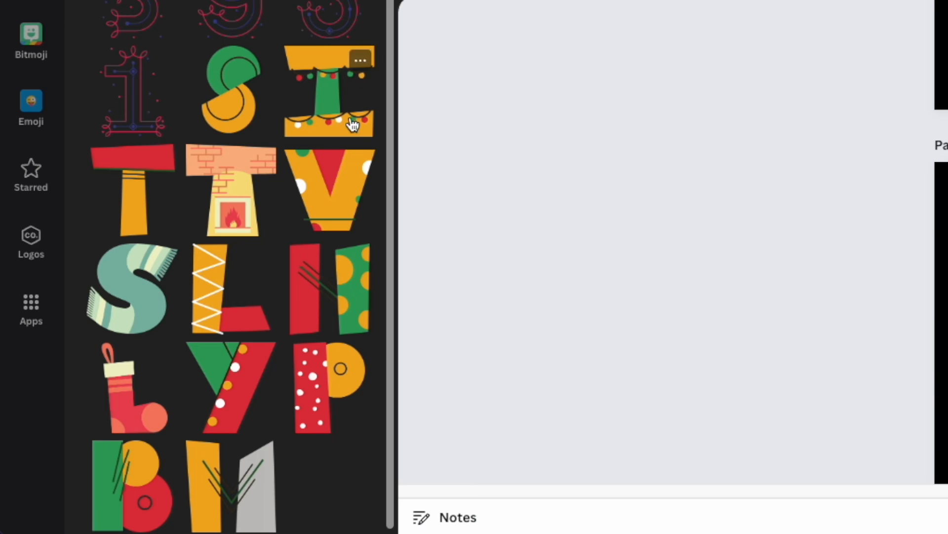
scroll(129, 360, "down", 1)
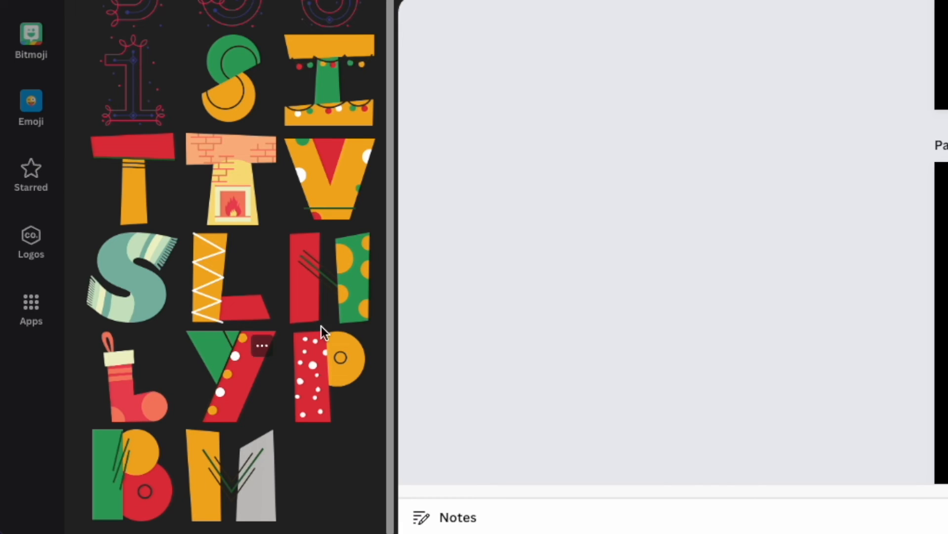
scroll(232, 111, "up", 6)
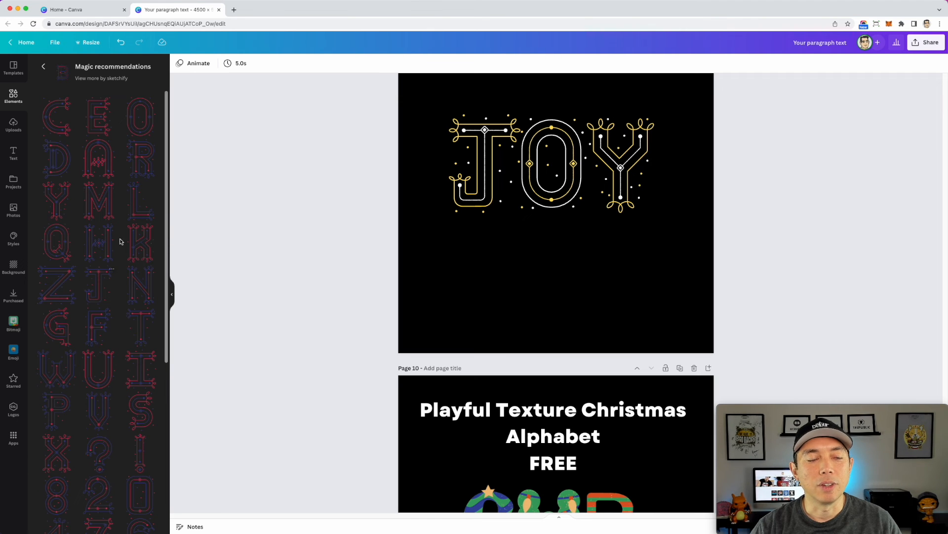
scroll(636, 303, "up", 3)
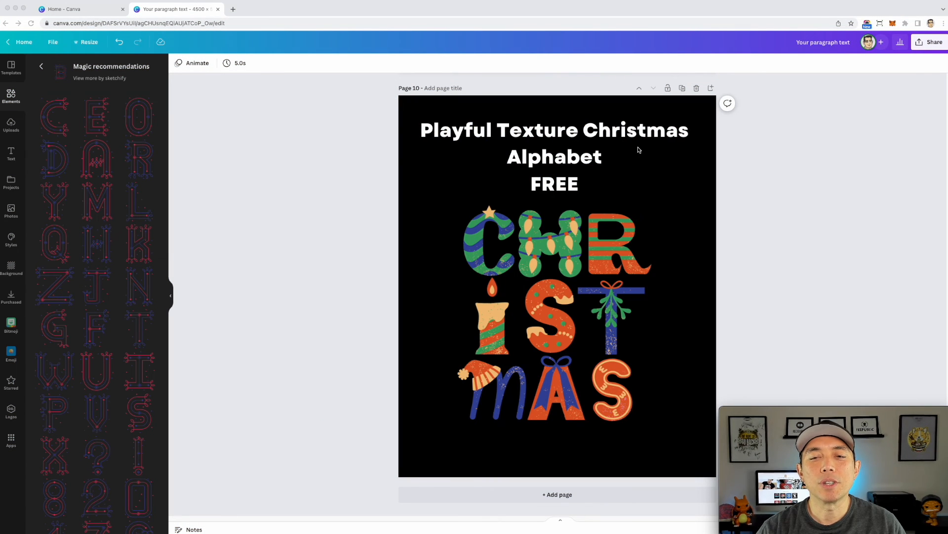
Return to the search results and search the graphics for "playful texture christmas alphabet"
left_click(41, 66)
left_click(63, 67)
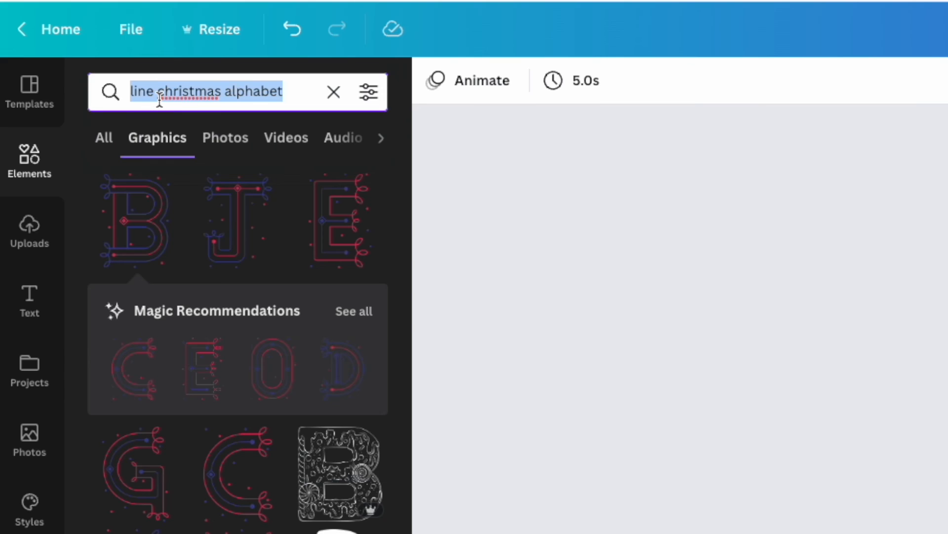
type("play")
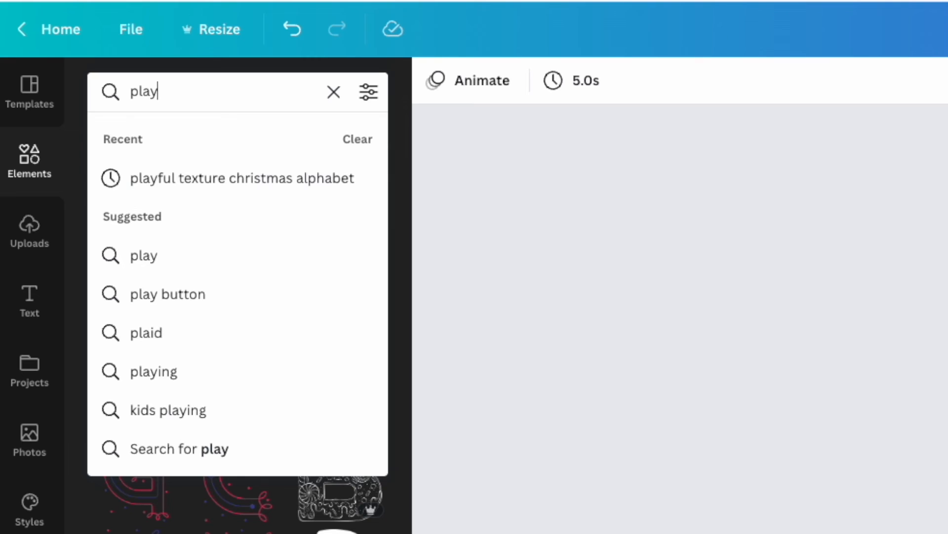
type("ful texture christ")
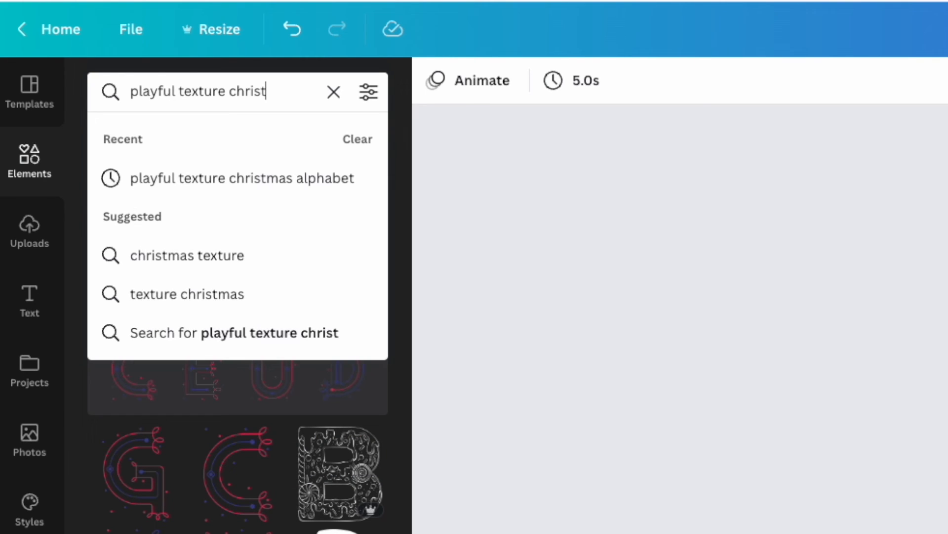
type("mas alphabe")
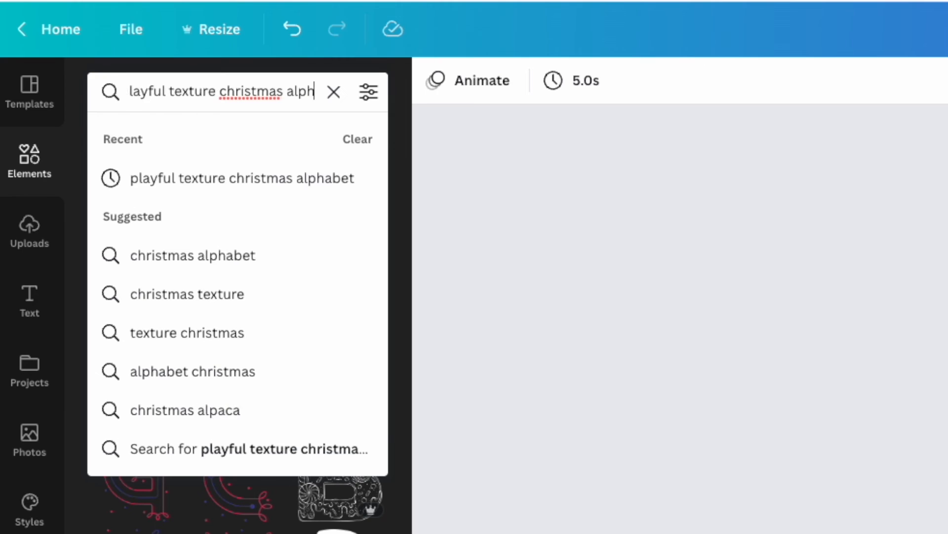
type("t")
key("Return")
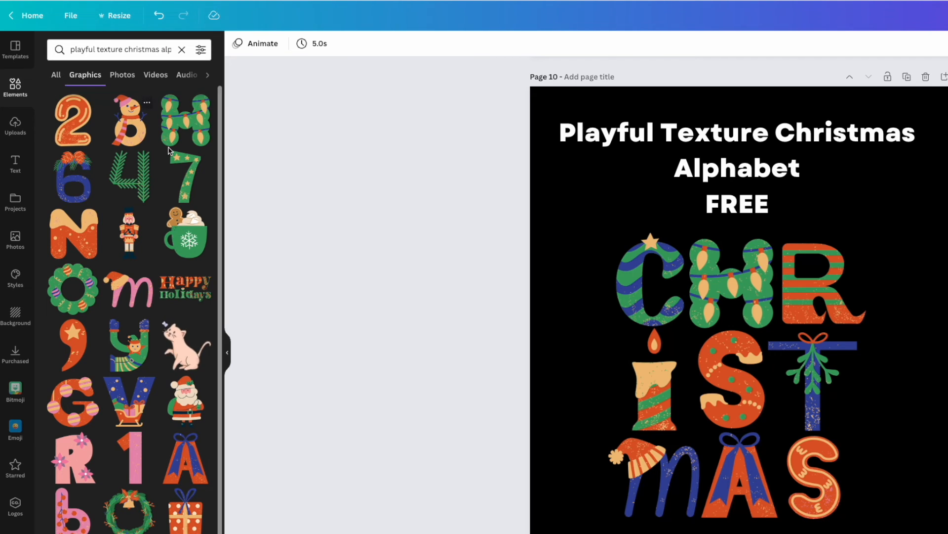
Add the green wreath O to page 10 and browse its full Magic Recommendations for matching letters
left_click(82, 303)
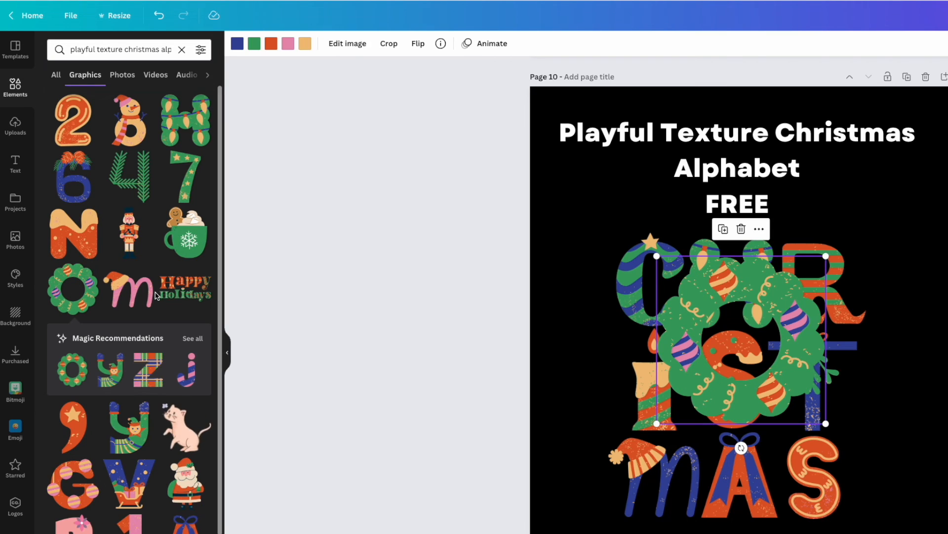
left_click(185, 340)
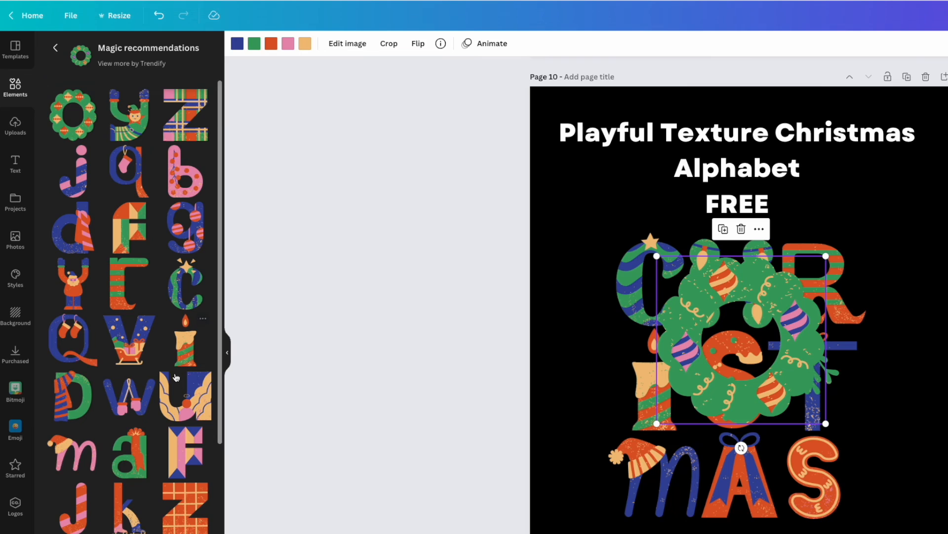
scroll(176, 378, "down", 8)
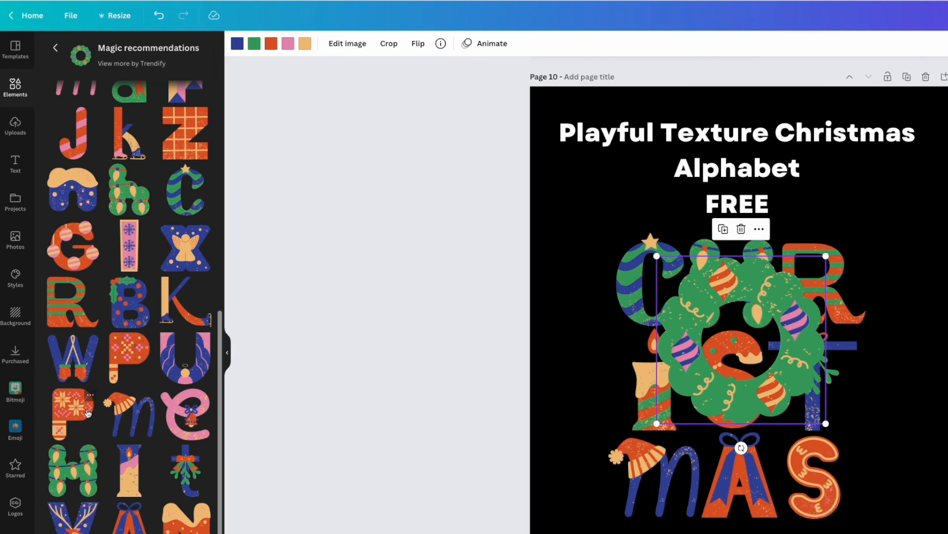
Shrink the wreath O, place it above and beside the C of CHRISTMAS, and recolour its green parts cream
left_click_drag(810, 352, 738, 310)
left_click_drag(775, 390, 714, 332)
left_click_drag(686, 301, 617, 253)
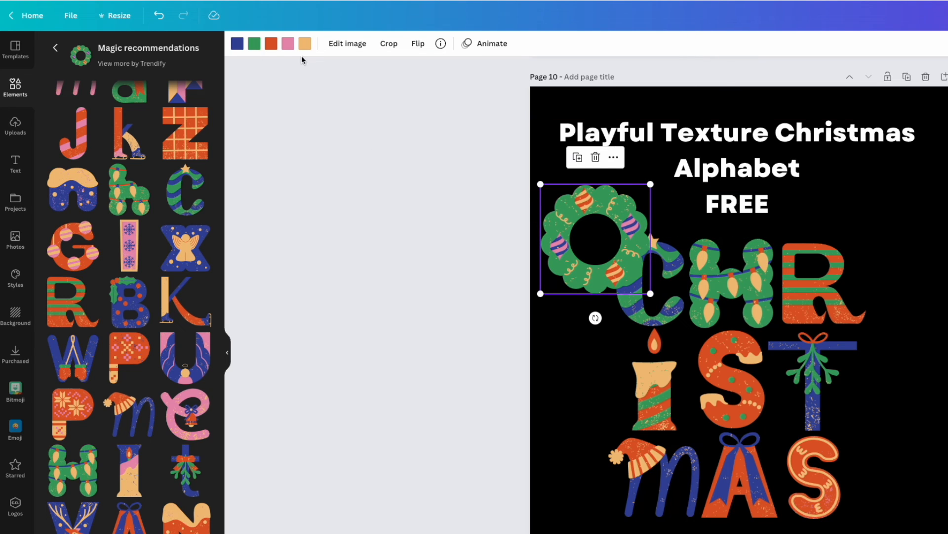
left_click(254, 46)
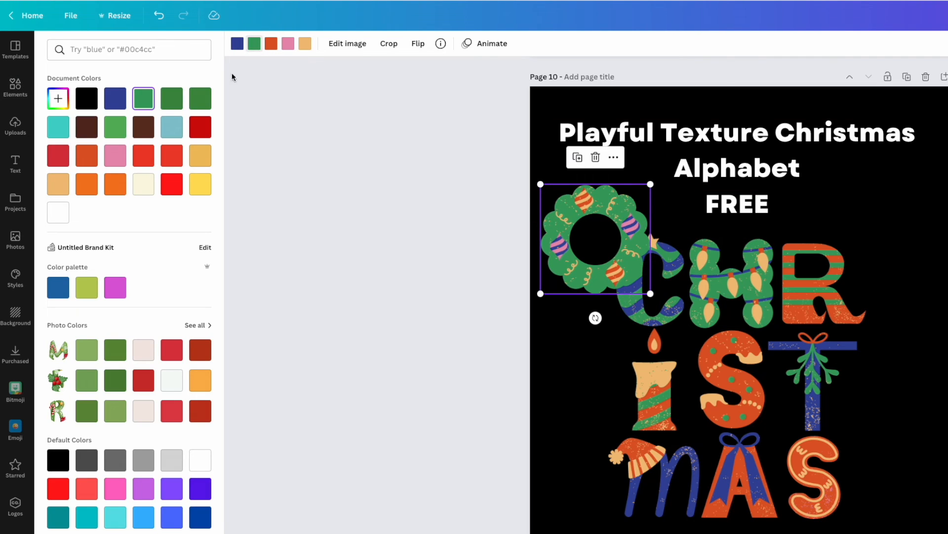
left_click(177, 127)
left_click(142, 183)
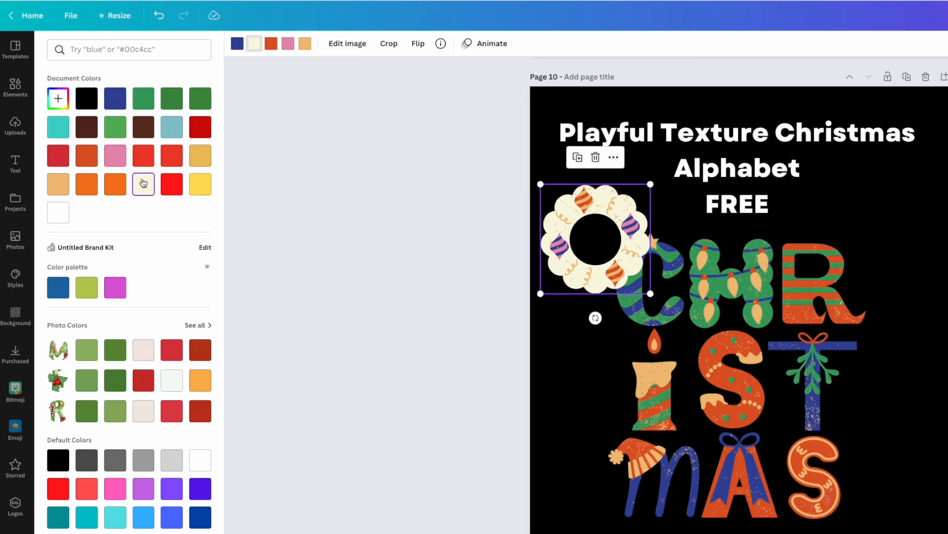
Try moving the wreath O over the lettering, undo the last change, and delete the O from page 10
left_click_drag(617, 211, 746, 240)
key("ctrl+z")
left_click(584, 271)
left_click_drag(585, 271, 580, 337)
key("Delete")
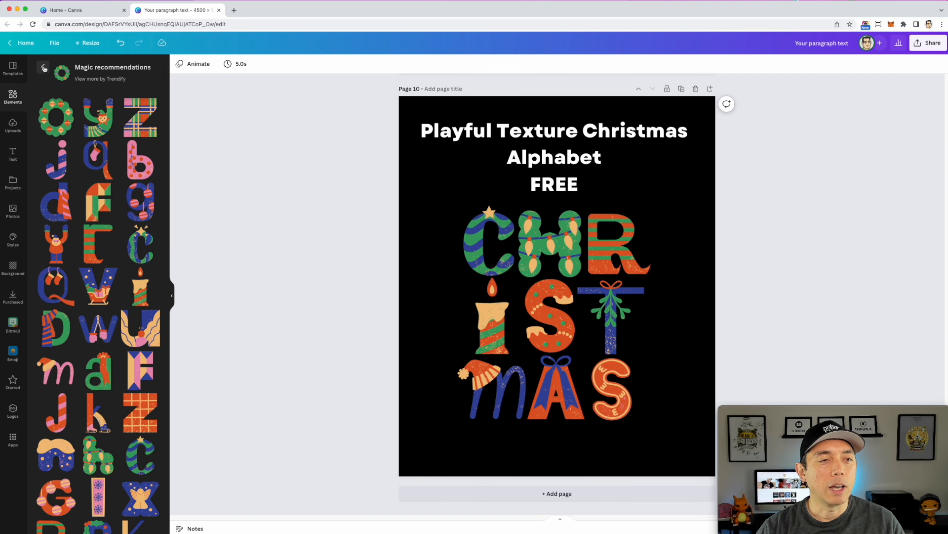
Return to the search results, add the orange G with striped baubles to page 10, and place it over the C of CHRISTMAS
left_click(43, 68)
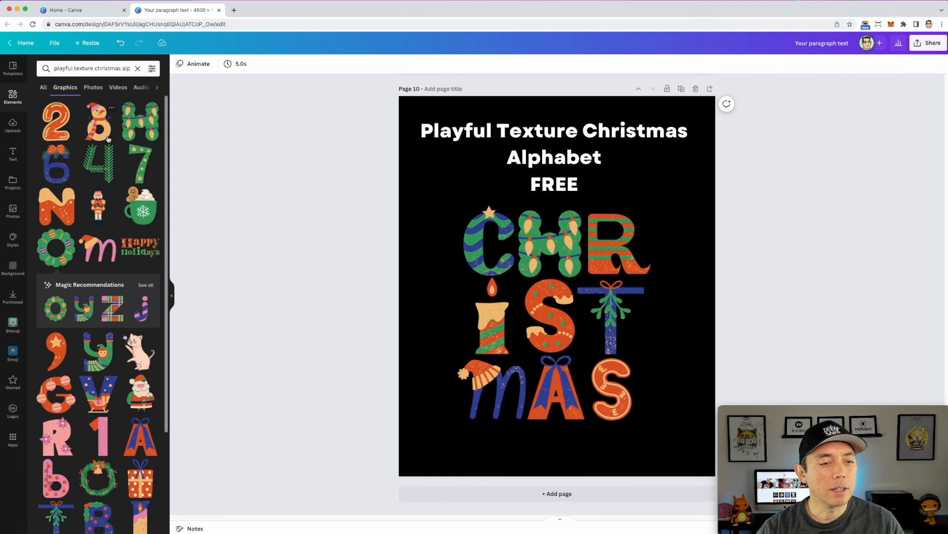
scroll(72, 200, "down", 3)
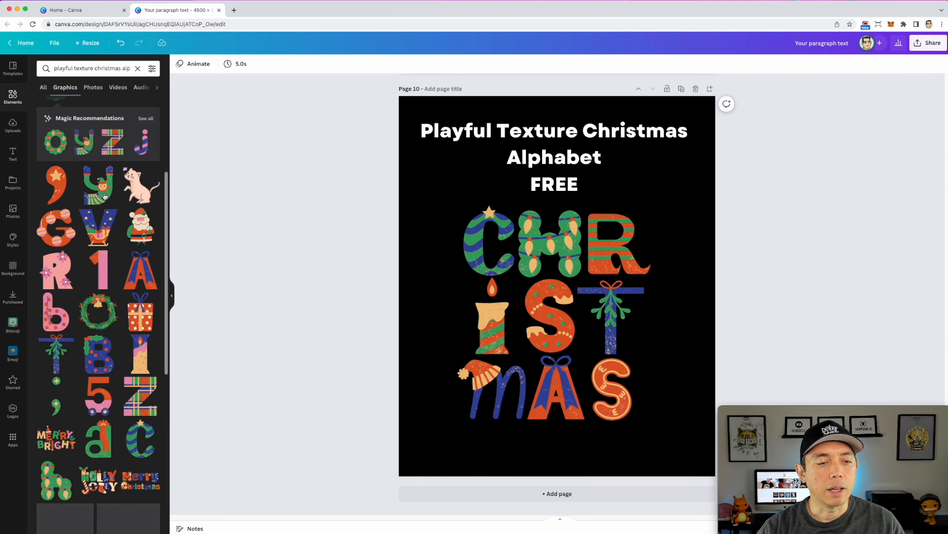
left_click(56, 222)
left_click_drag(588, 293, 510, 266)
Browse the full Magic Recommendations of the bauble G for letters in the same style
left_click(147, 203)
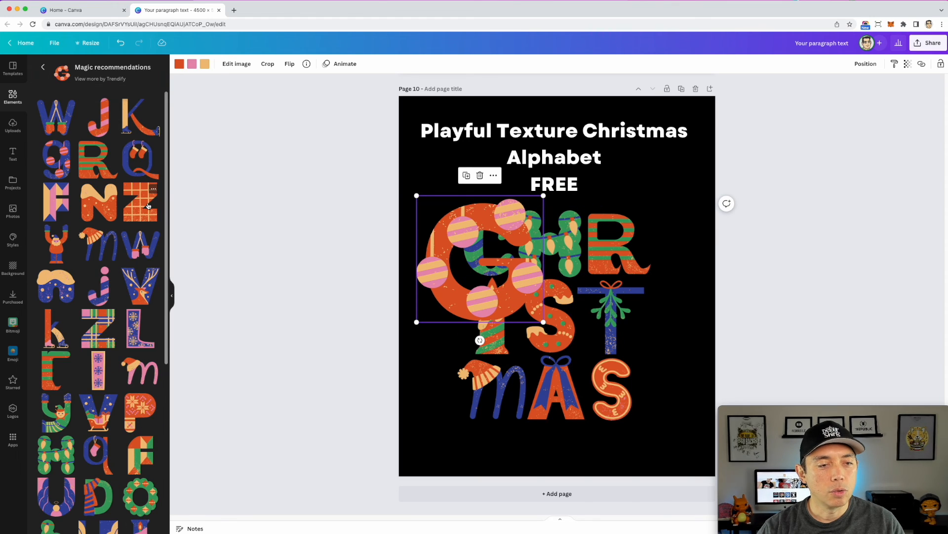
scroll(112, 177, "down", 6)
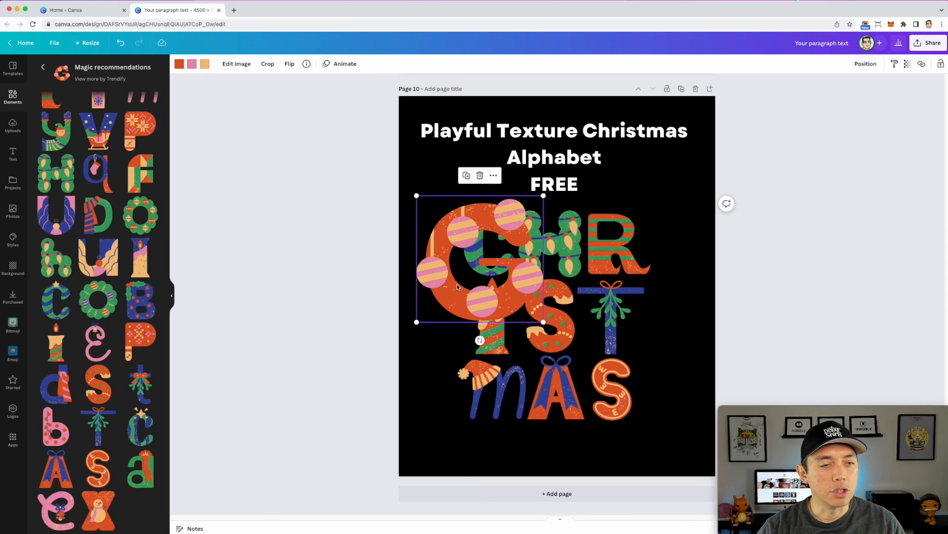
scroll(66, 225, "up", 6)
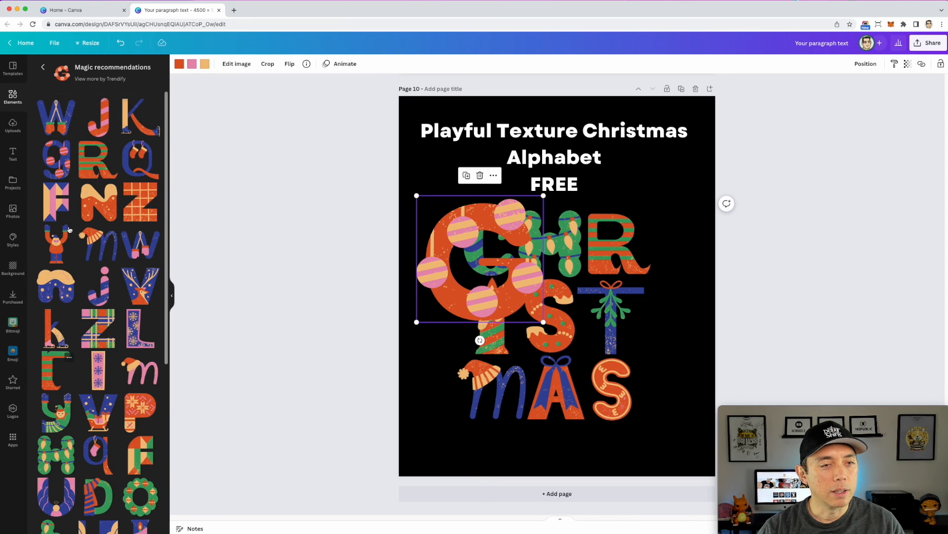
scroll(69, 229, "down", 6)
scroll(69, 230, "up", 5)
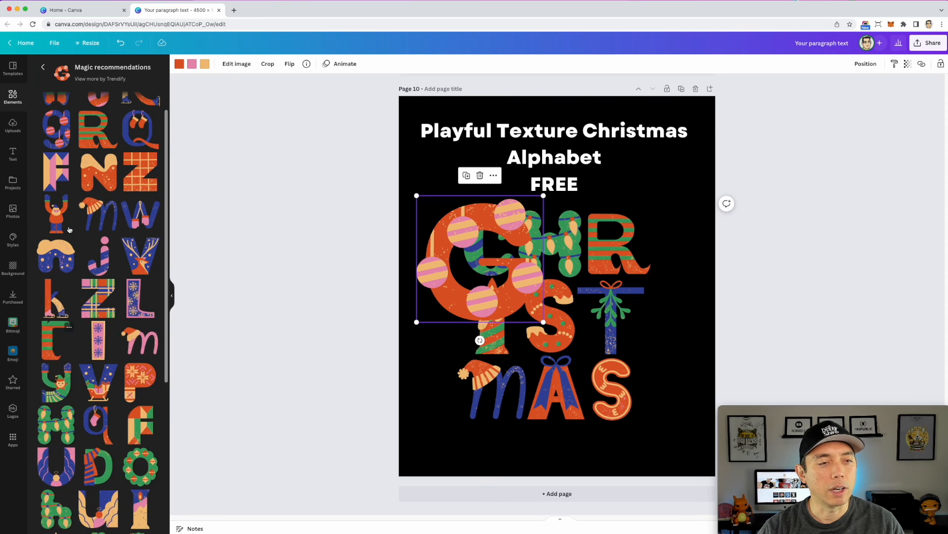
scroll(70, 230, "up", 1)
Return to the search results and search the graphics for "playful texture christmas G"
left_click(43, 68)
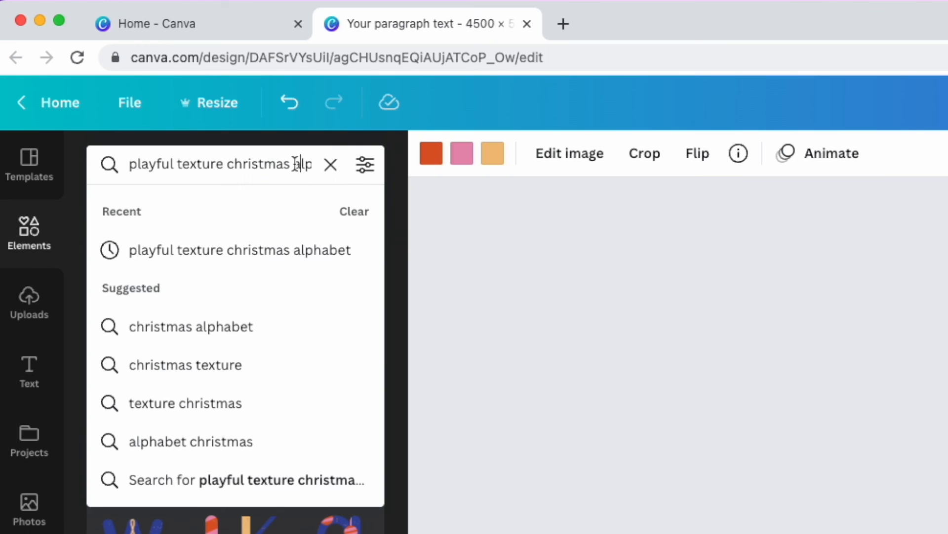
left_click_drag(295, 163, 345, 164)
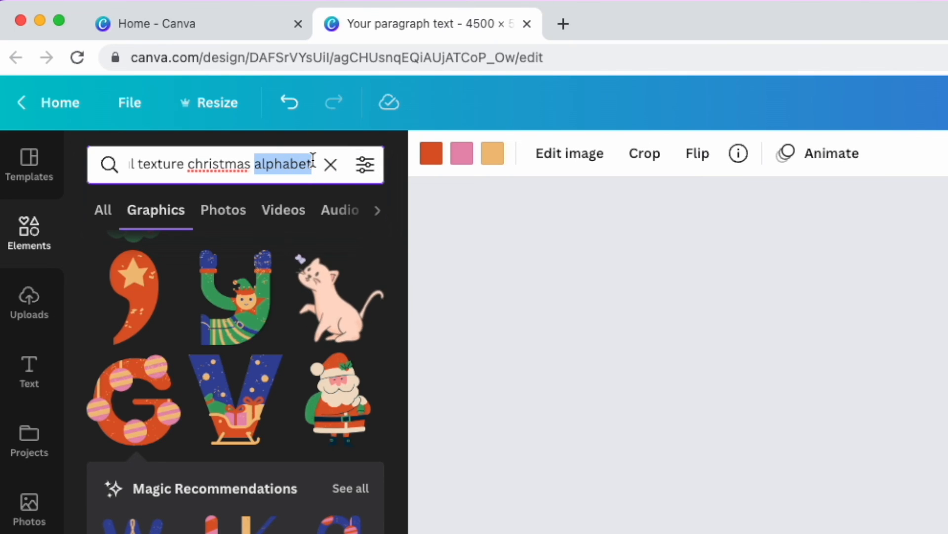
type("G")
key("Return")
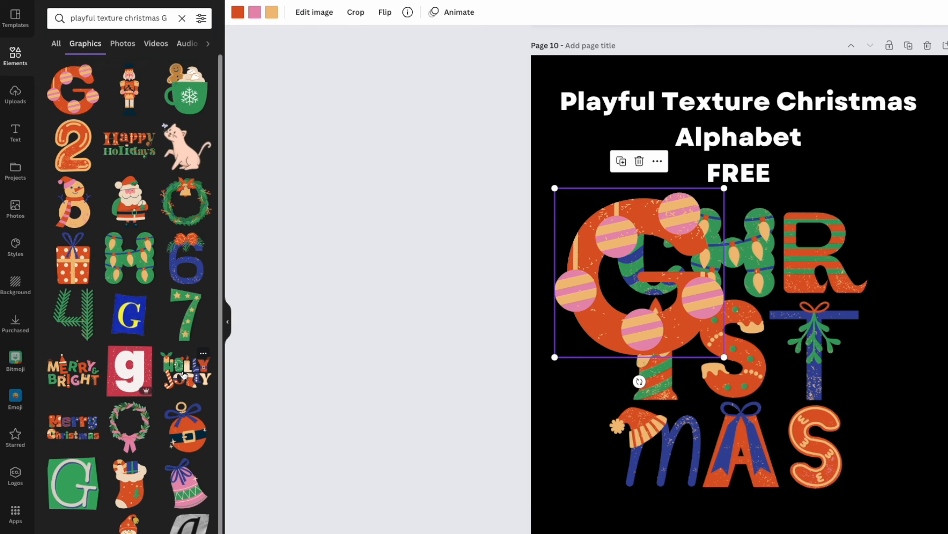
Add the HOLLY JOLLY graphic to page 10, shrink it, and place it above the R, beside the title's lower lines
left_click_drag(183, 375, 909, 167)
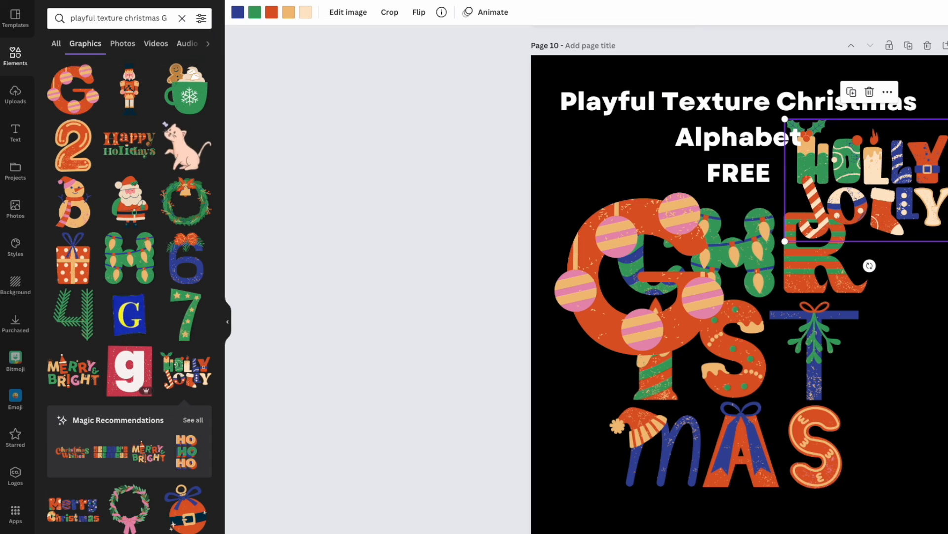
left_click_drag(947, 241, 919, 214)
left_click_drag(874, 187, 927, 199)
Delete the HOLLY JOLLY graphic and the bauble G from page 10
left_click(880, 144)
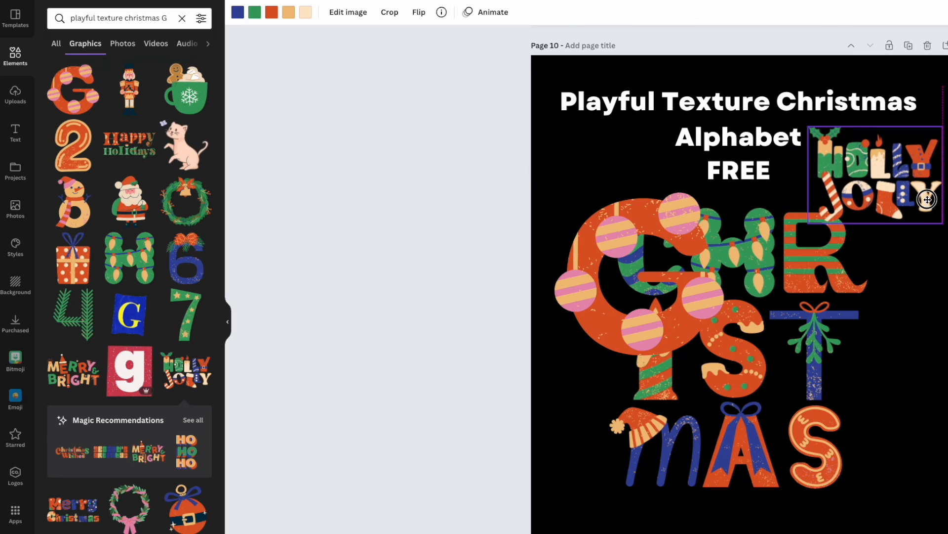
key("Delete")
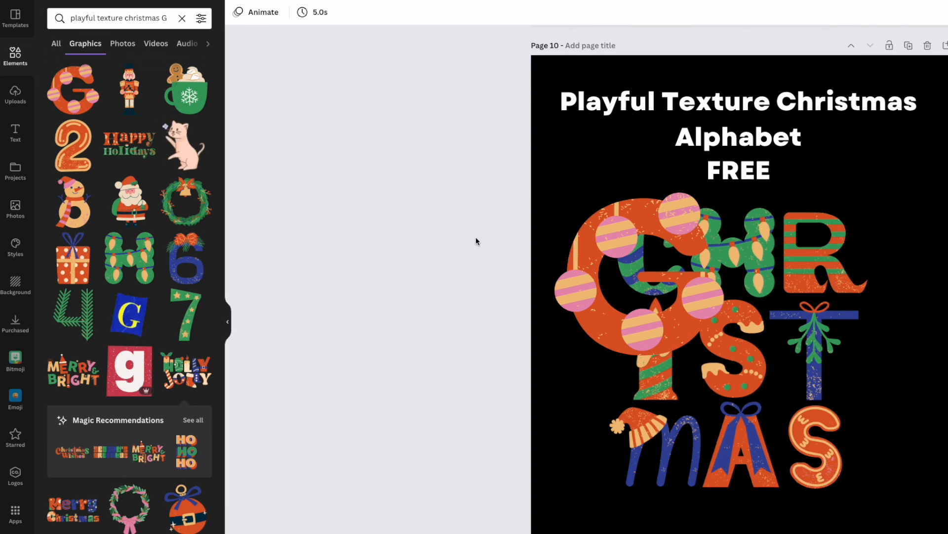
left_click(583, 297)
key("Delete")
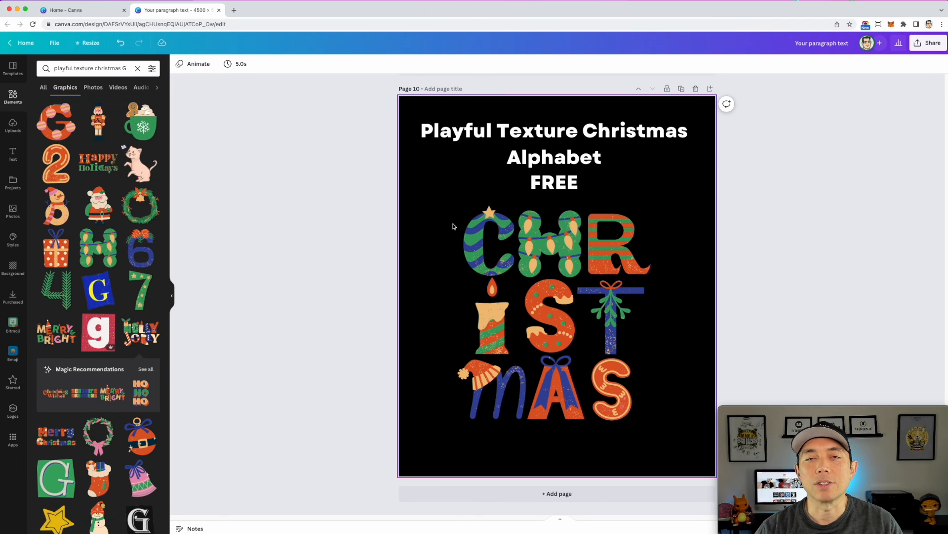